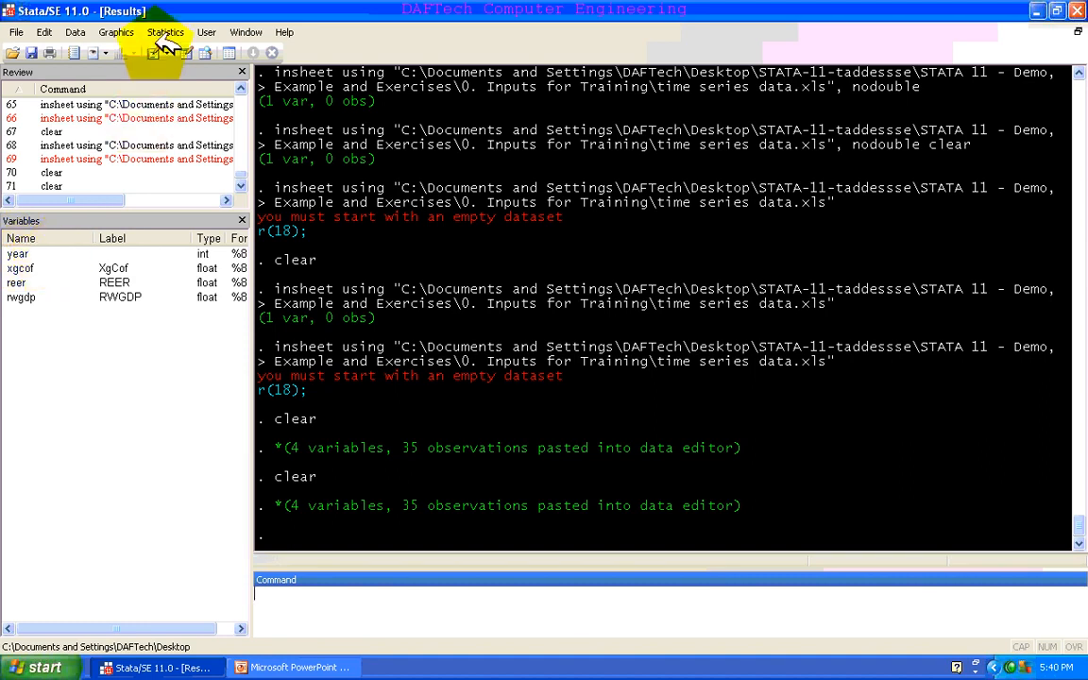
# - Declare the dataset to be time-series data with year as the time variable
pyautogui.click(165, 34)
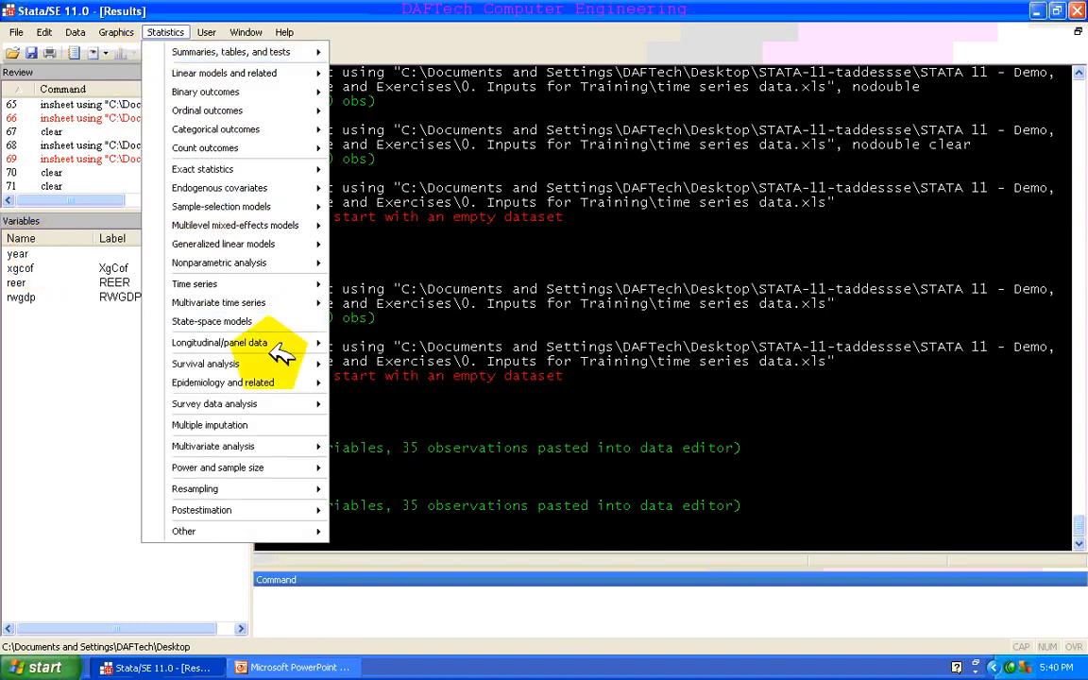
pyautogui.moveTo(253, 399)
pyautogui.moveTo(308, 284)
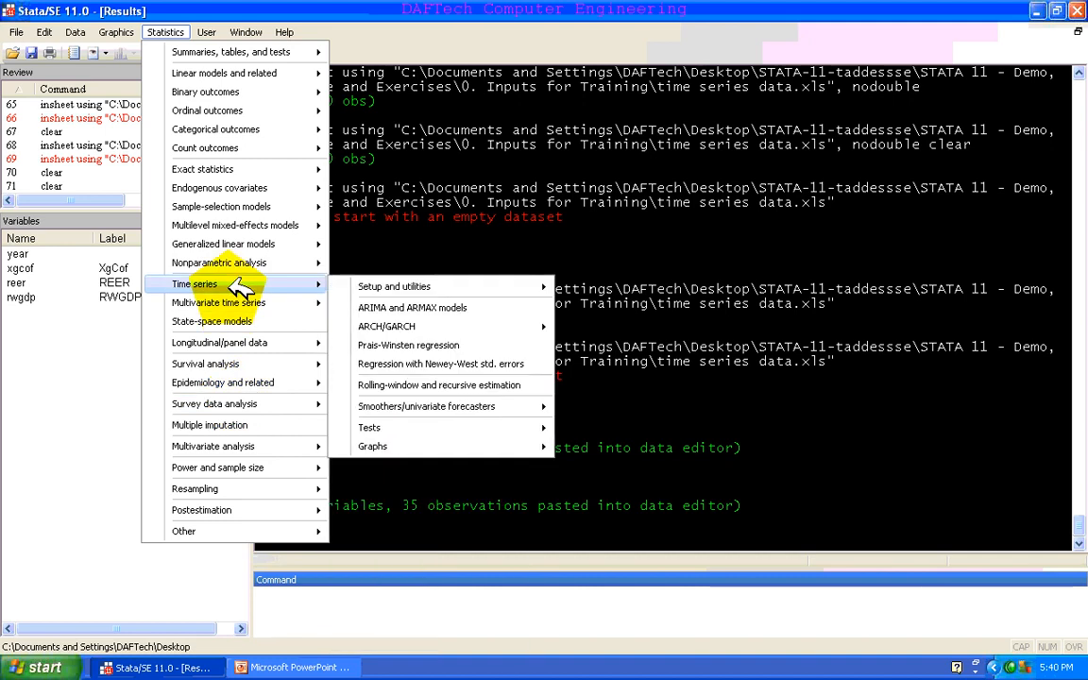
pyautogui.moveTo(425, 288)
pyautogui.click(540, 256)
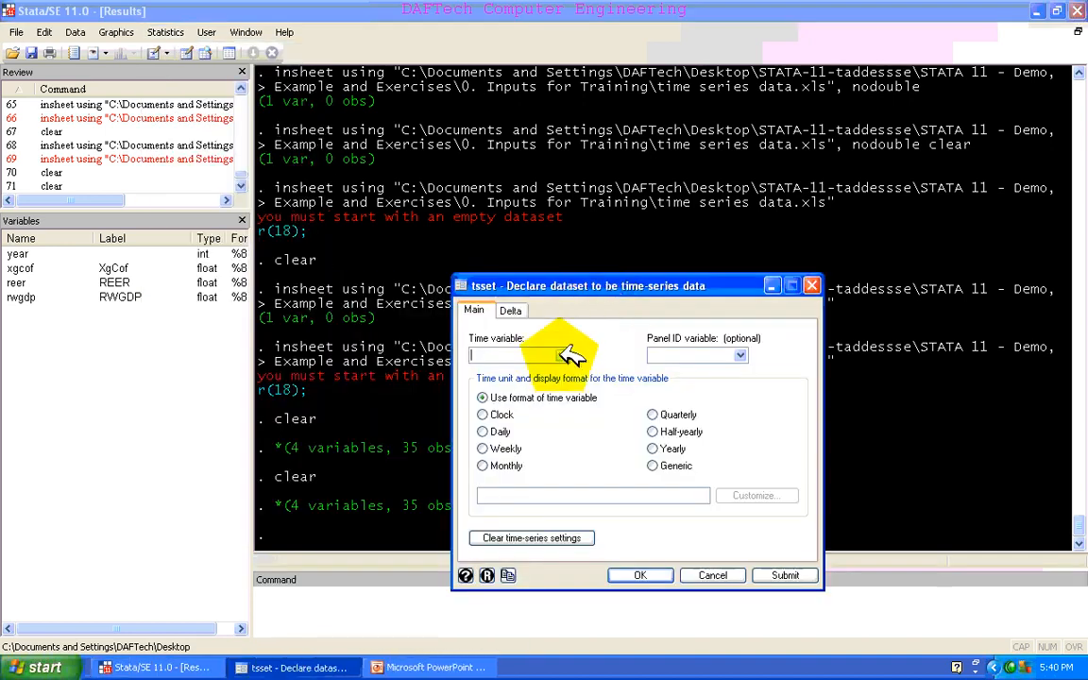
pyautogui.click(563, 355)
pyautogui.click(548, 370)
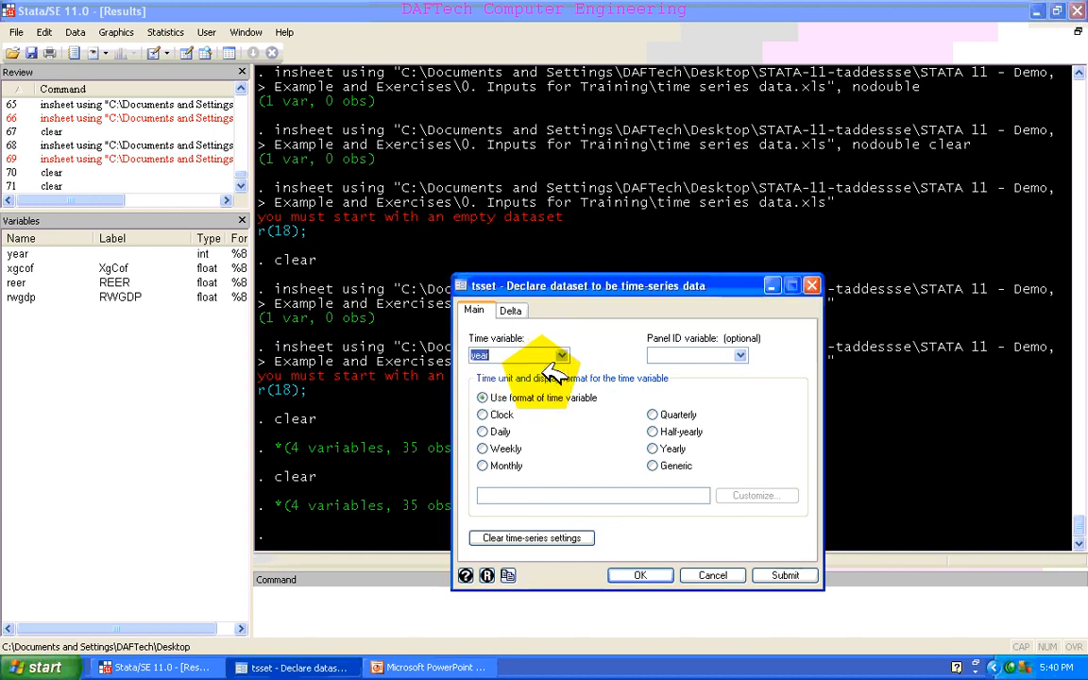
pyautogui.click(642, 575)
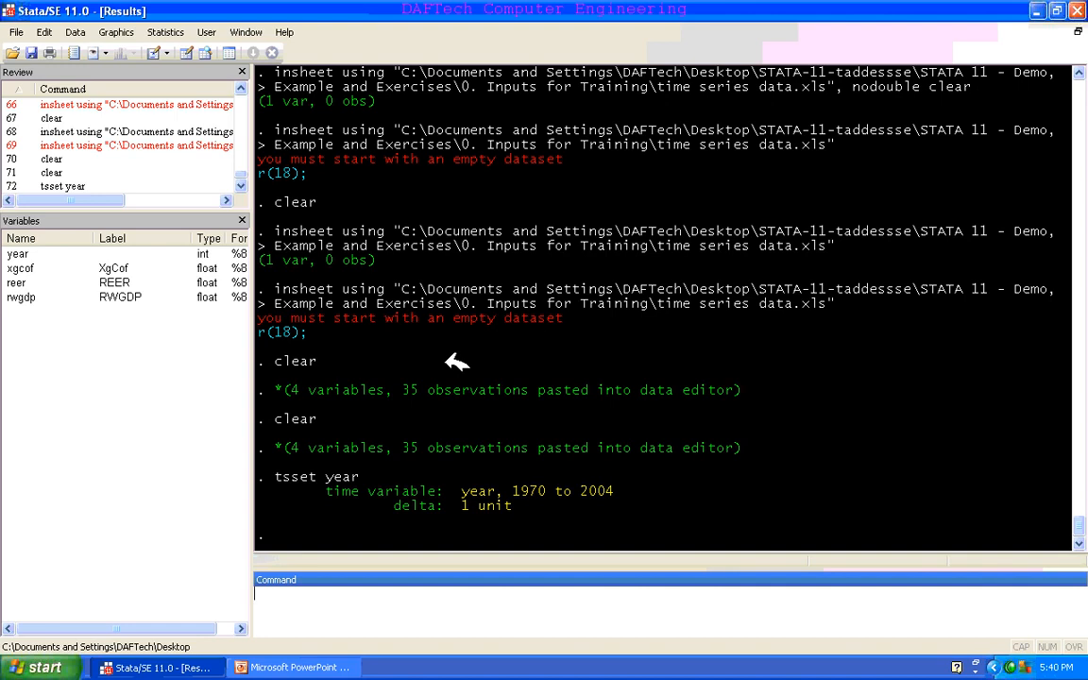
# - Redeclare the time-series dataset with the yearly time unit for the year variable
pyautogui.click(170, 33)
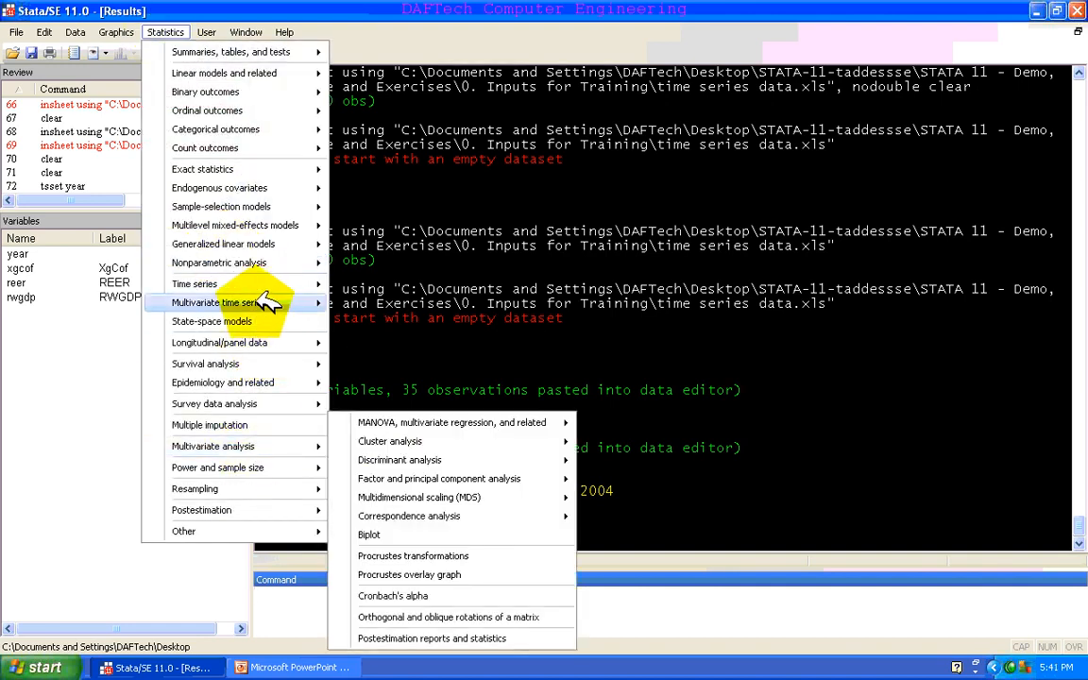
pyautogui.moveTo(274, 284)
pyautogui.moveTo(397, 286)
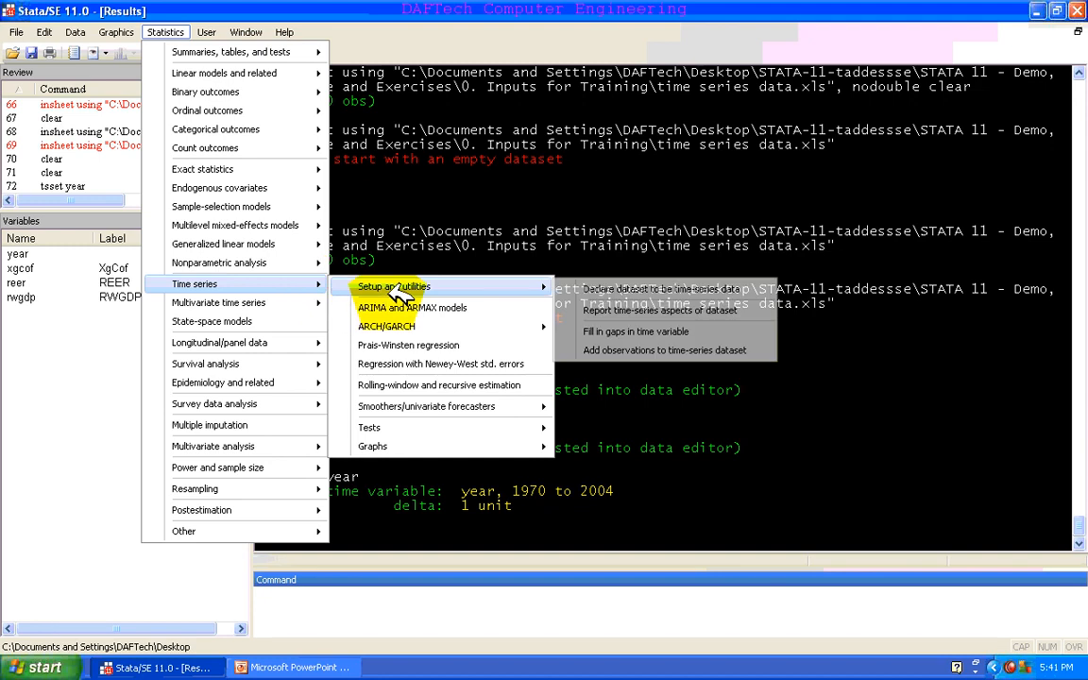
pyautogui.click(616, 289)
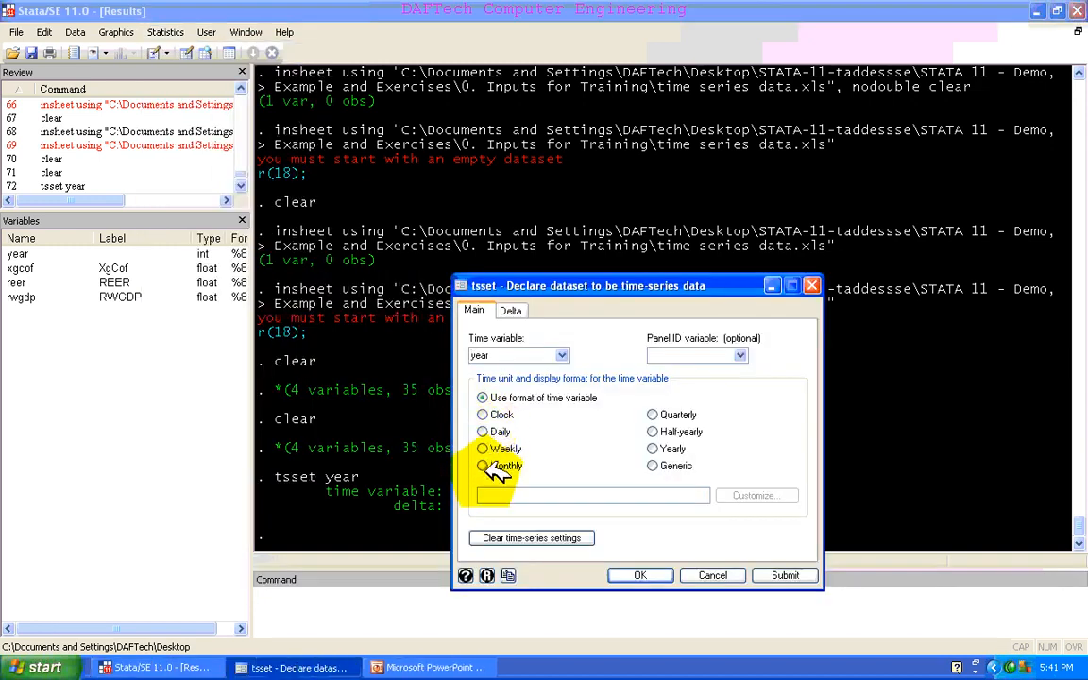
pyautogui.click(654, 444)
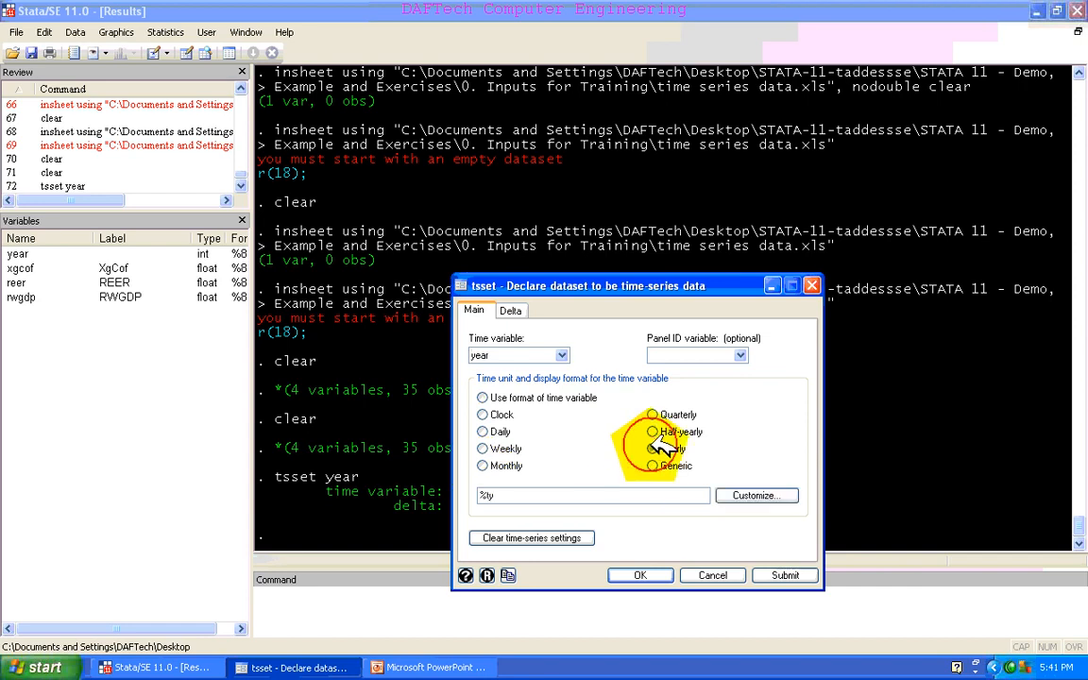
pyautogui.click(652, 574)
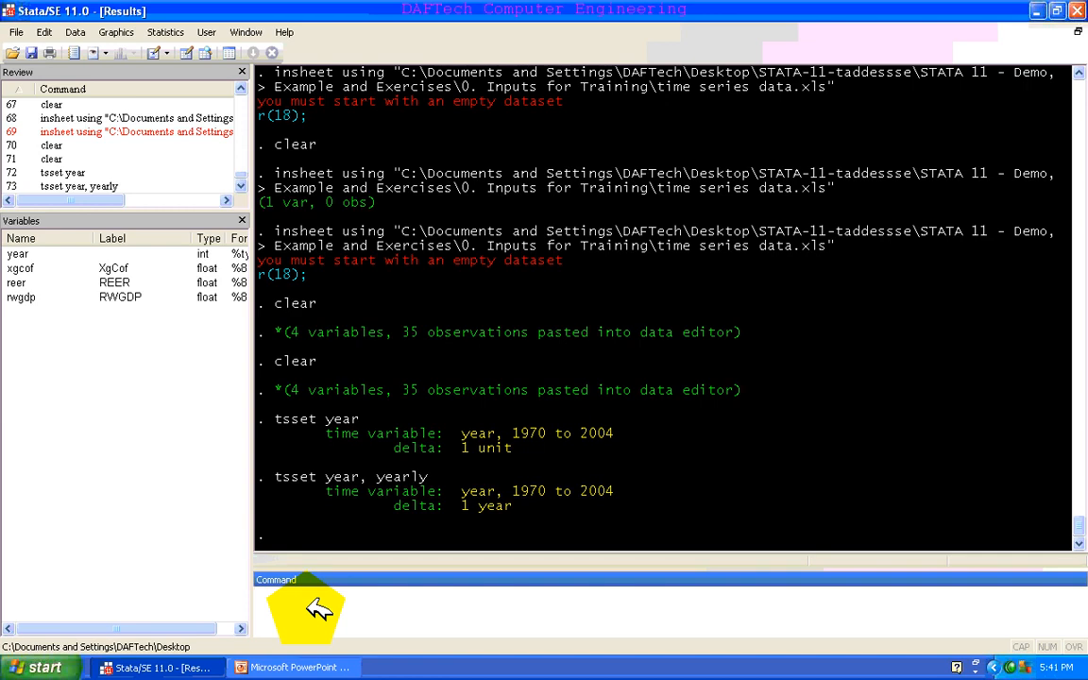
# - Open the twoway graph setup and reset it to remove the previous plot definition
pyautogui.click(137, 32)
pyautogui.click(153, 49)
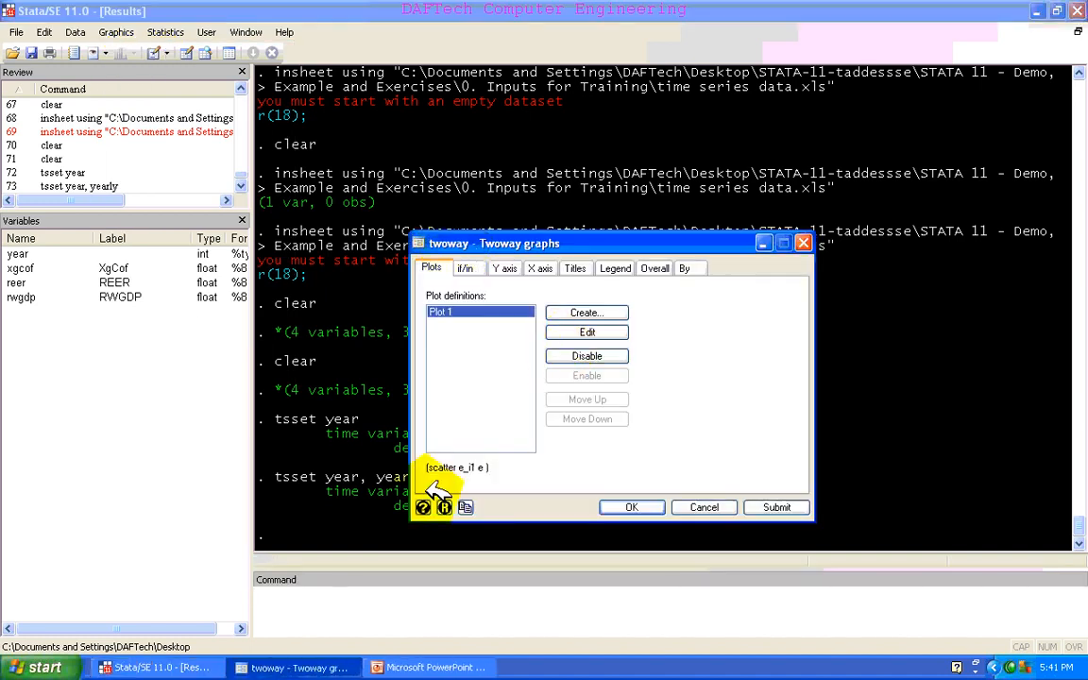
pyautogui.click(445, 506)
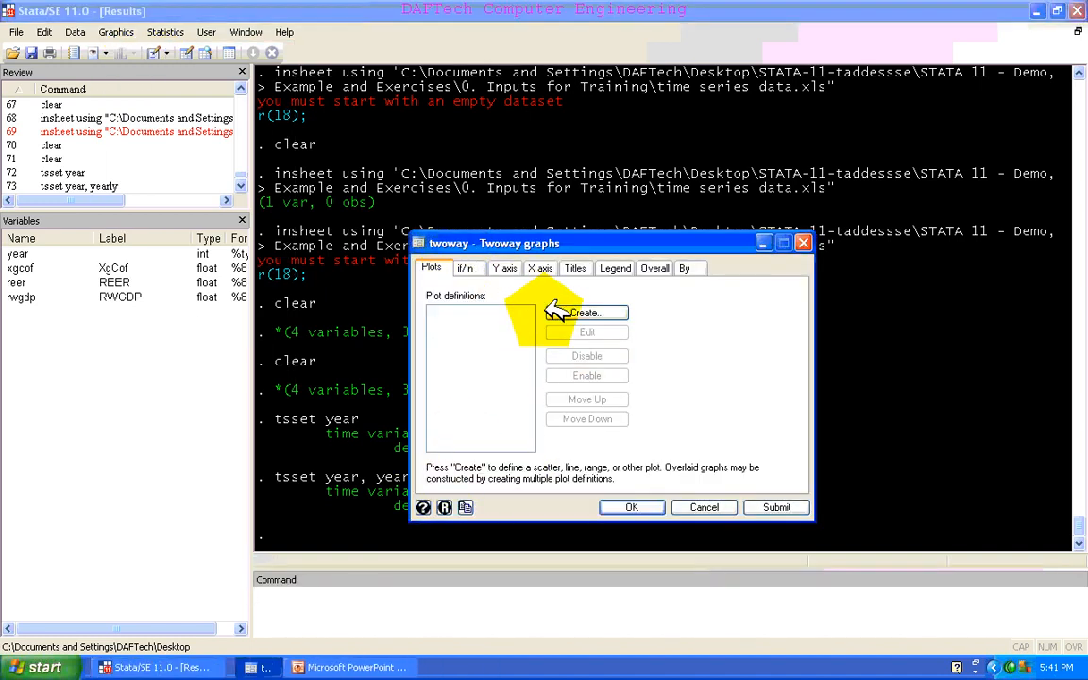
# - Create a basic scatter plot with xgcof as Y variable and year as X variable, and draw the graph
pyautogui.click(570, 313)
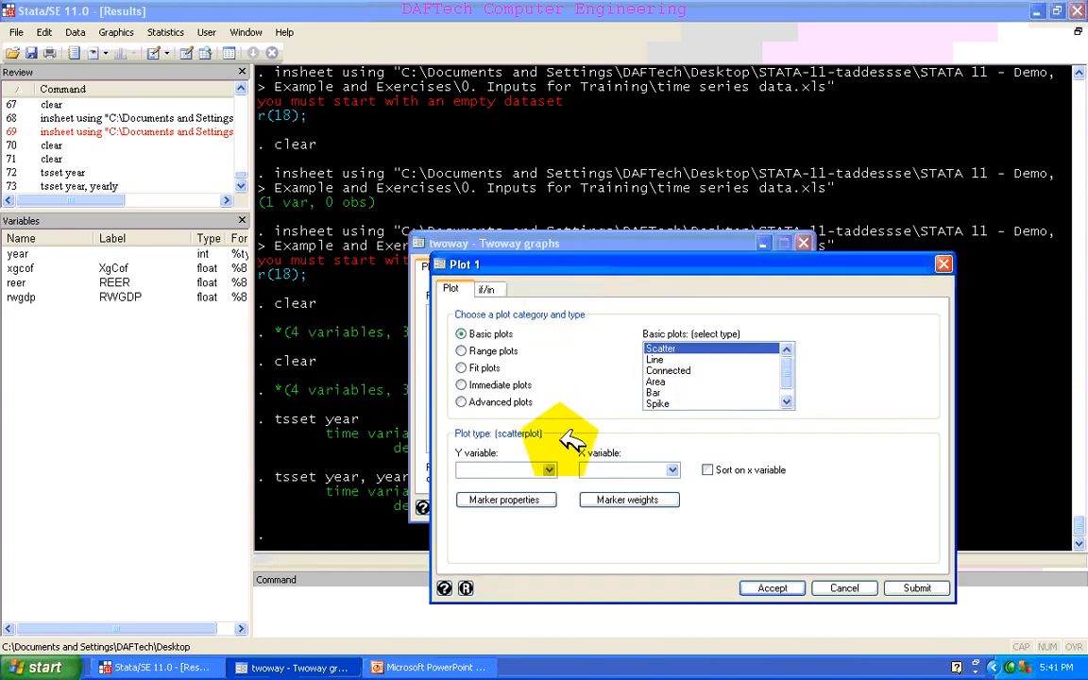
pyautogui.click(671, 469)
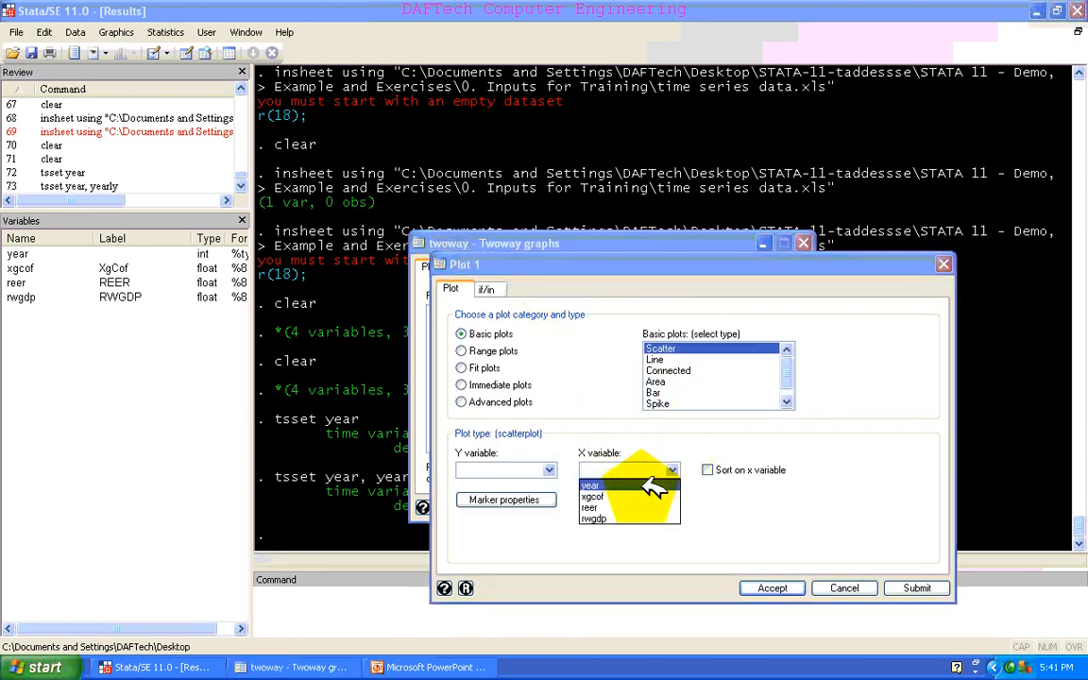
pyautogui.click(661, 479)
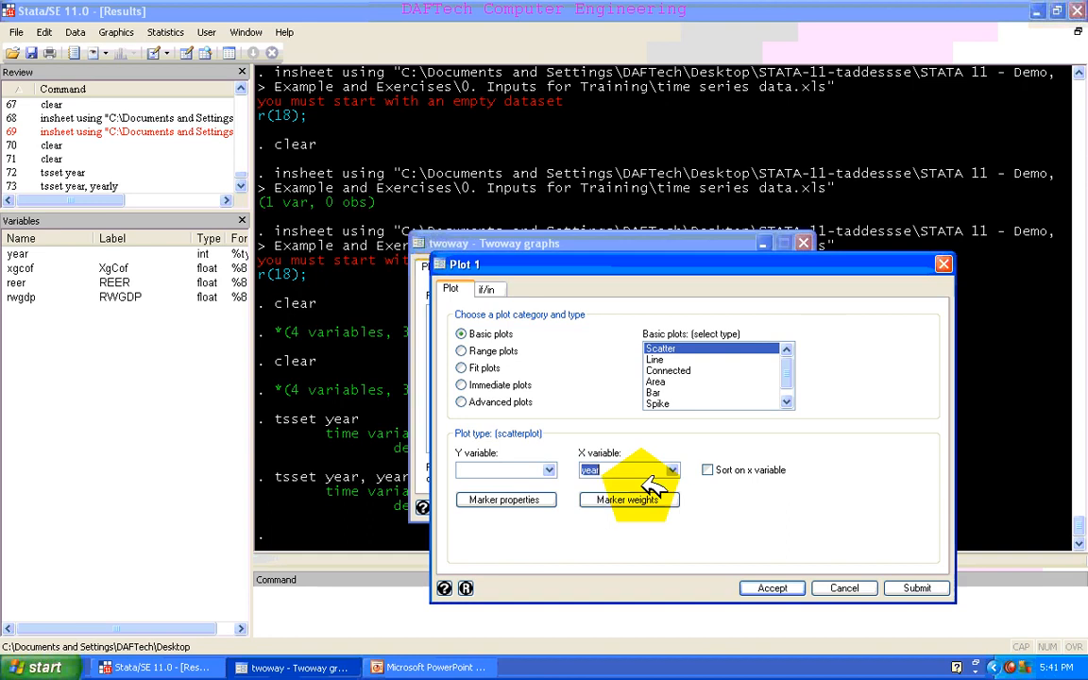
pyautogui.click(549, 470)
pyautogui.click(520, 497)
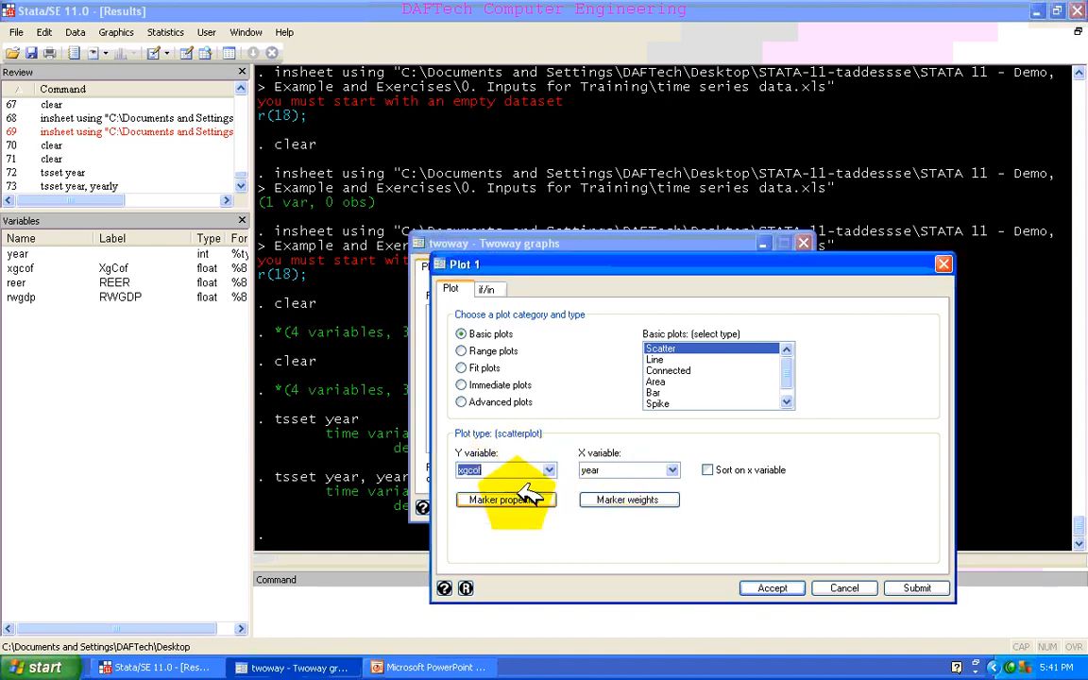
pyautogui.click(760, 588)
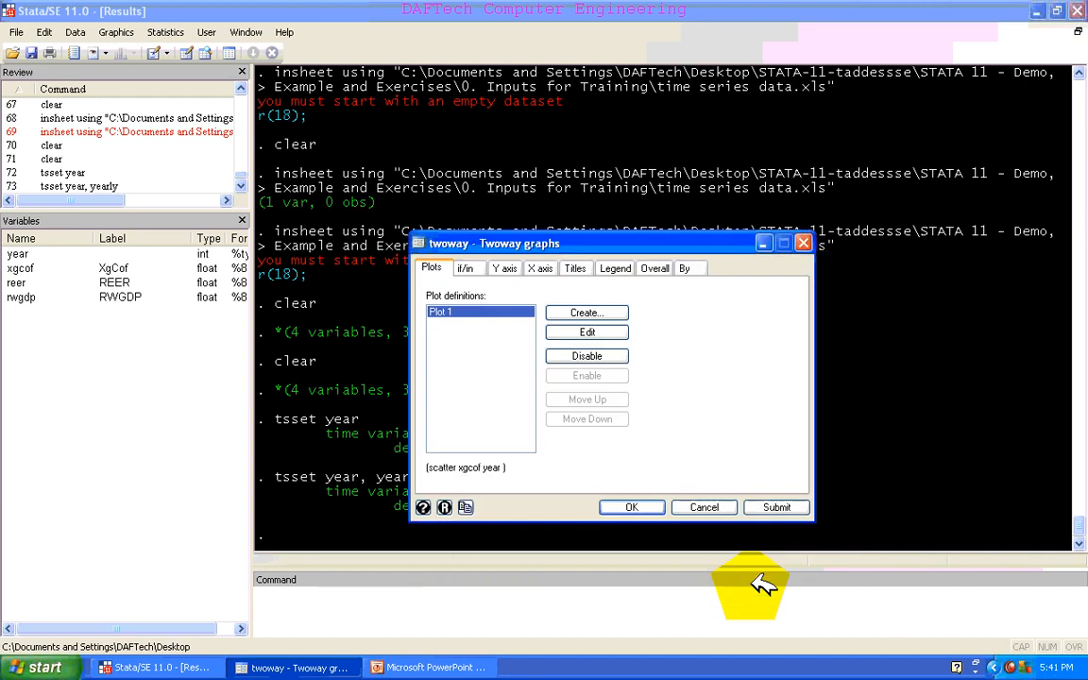
pyautogui.click(775, 507)
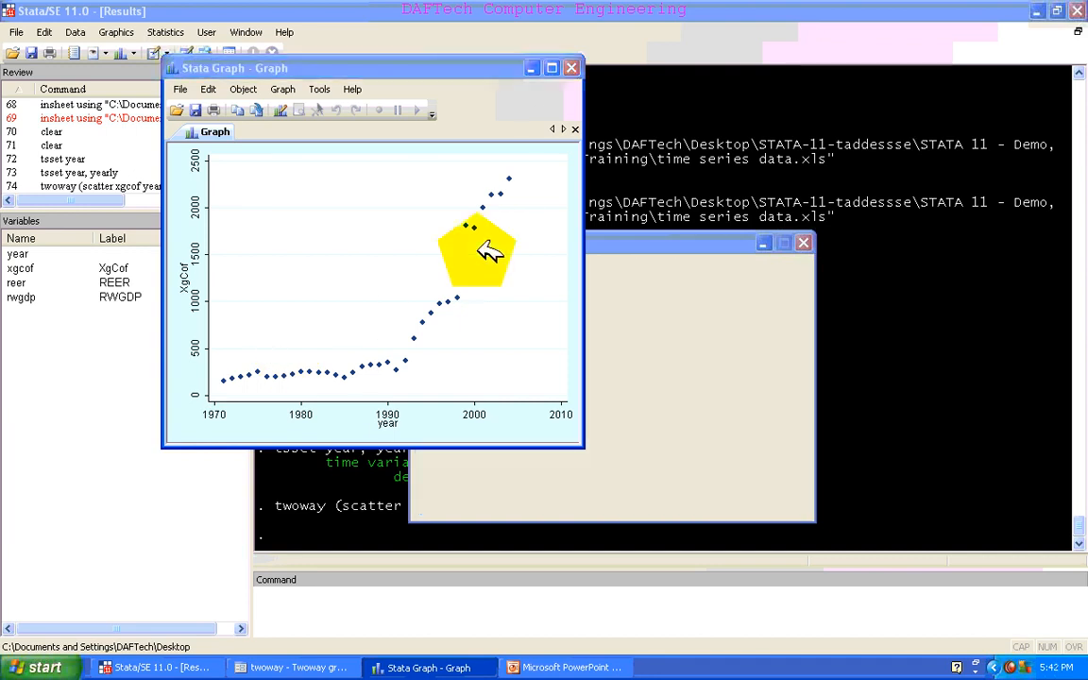
# - Save the graph as Stationarity Test-1 in the 3.1 Graphs folder inside 3. Outputs on Training
pyautogui.click(199, 110)
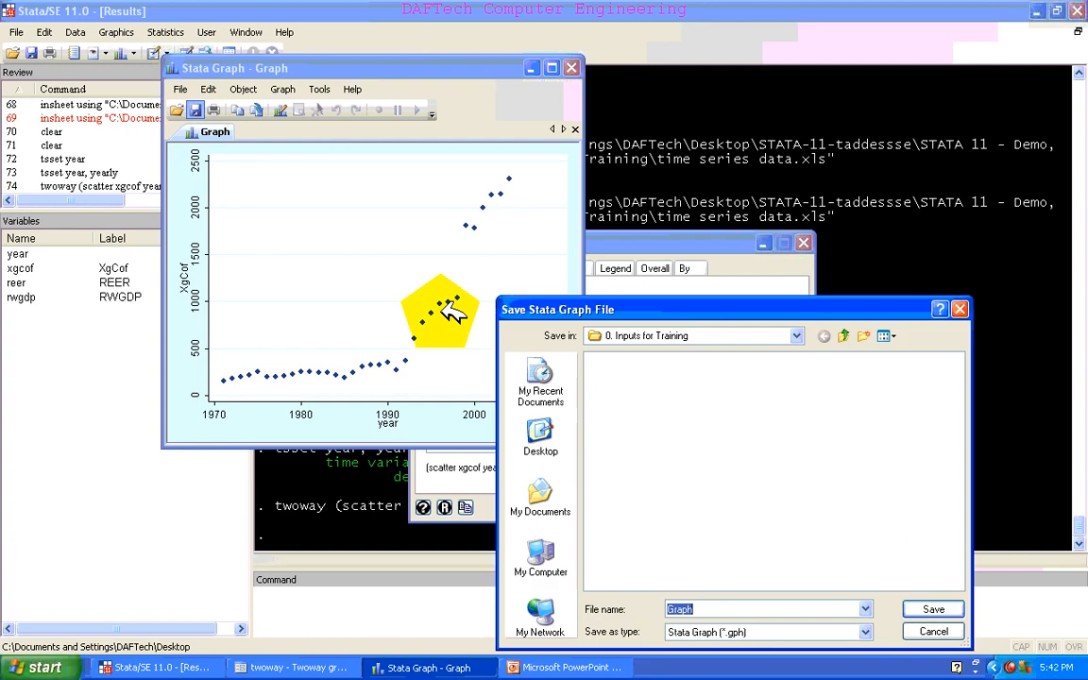
pyautogui.click(844, 337)
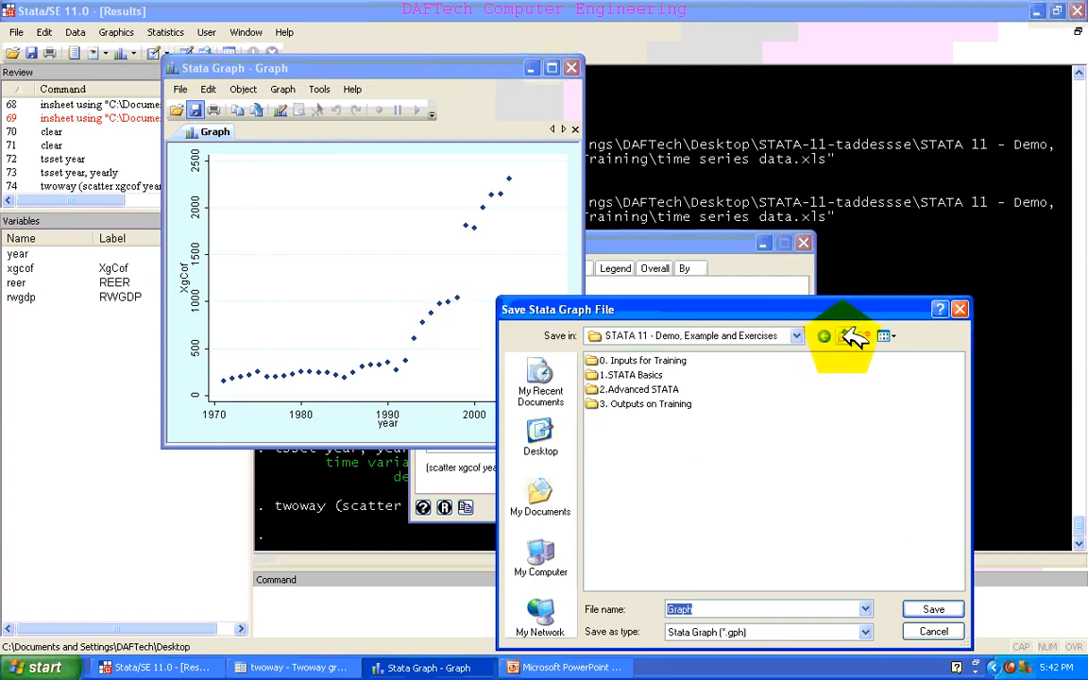
pyautogui.doubleClick(655, 403)
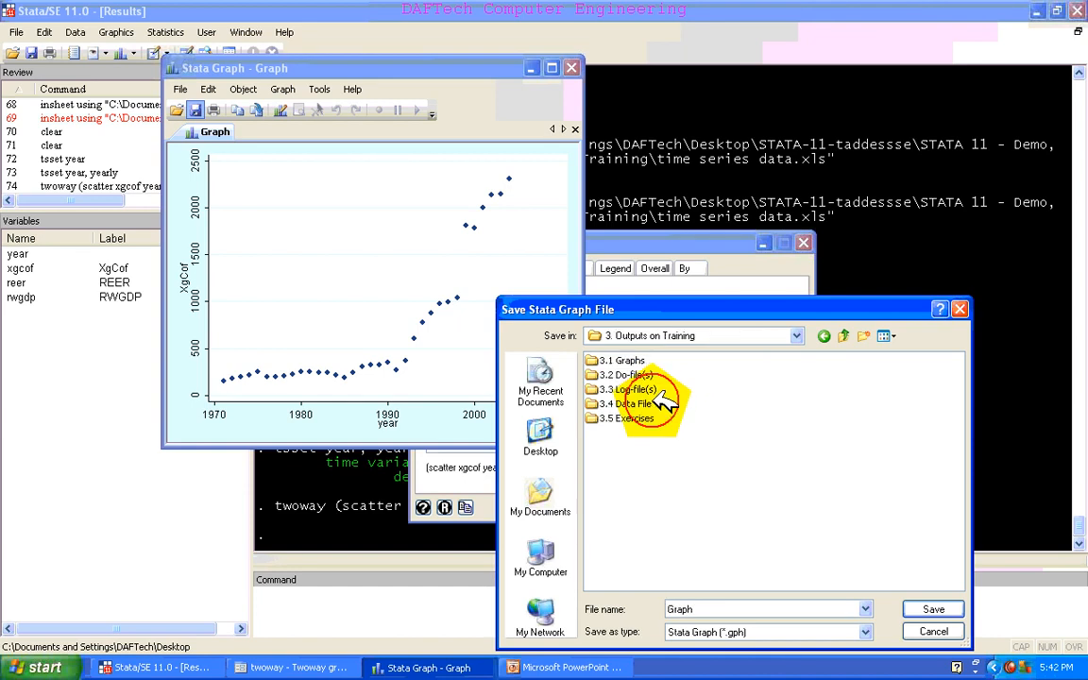
pyautogui.doubleClick(623, 361)
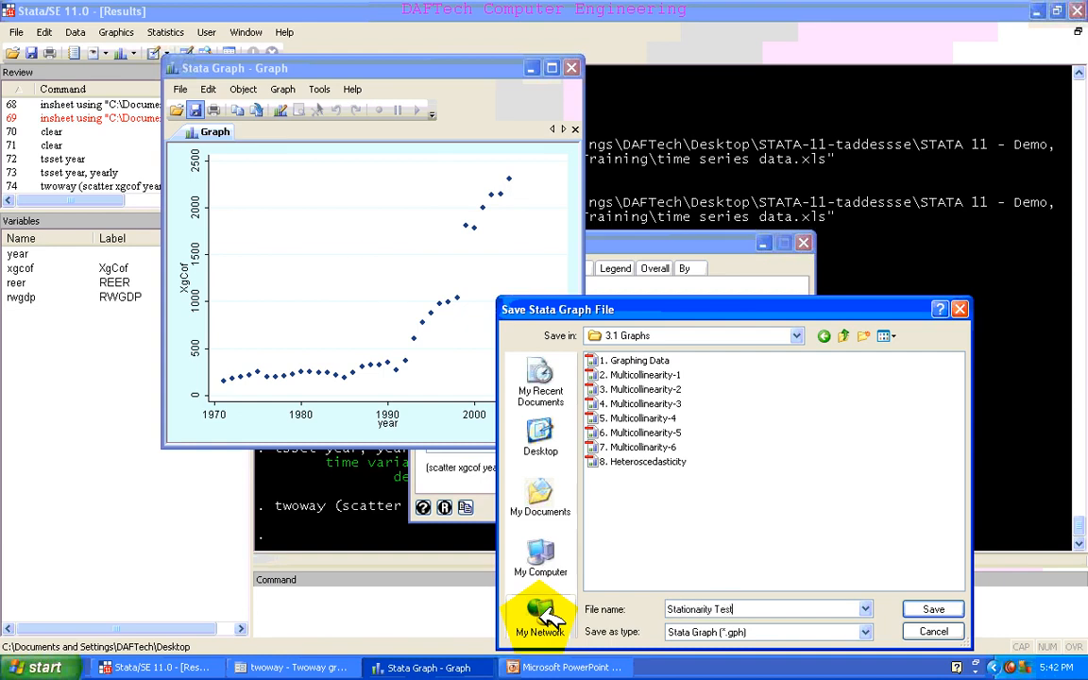
pyautogui.click(930, 610)
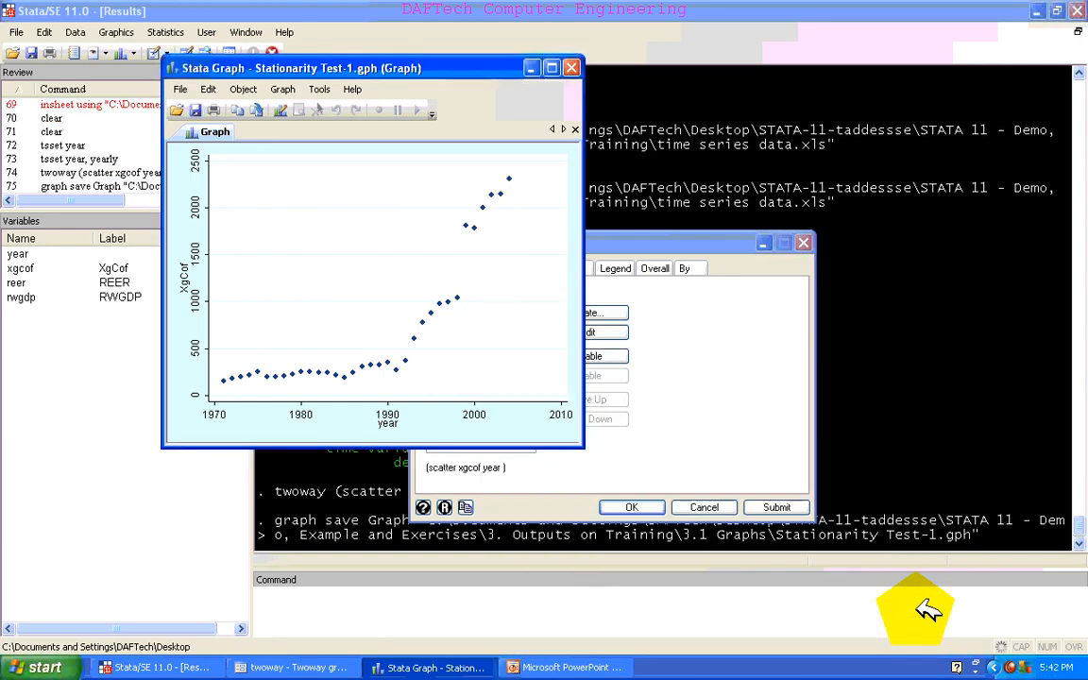
# - Add a second scatter plot with reer as Y variable and year as X variable, and draw the combined graph
pyautogui.click(686, 387)
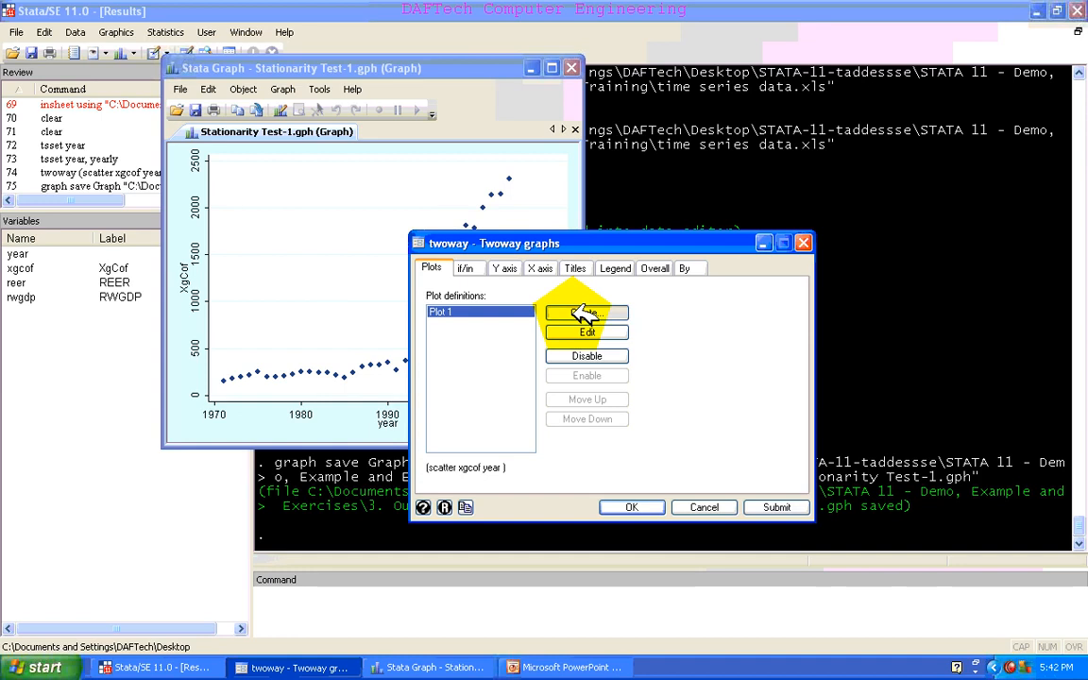
pyautogui.click(583, 313)
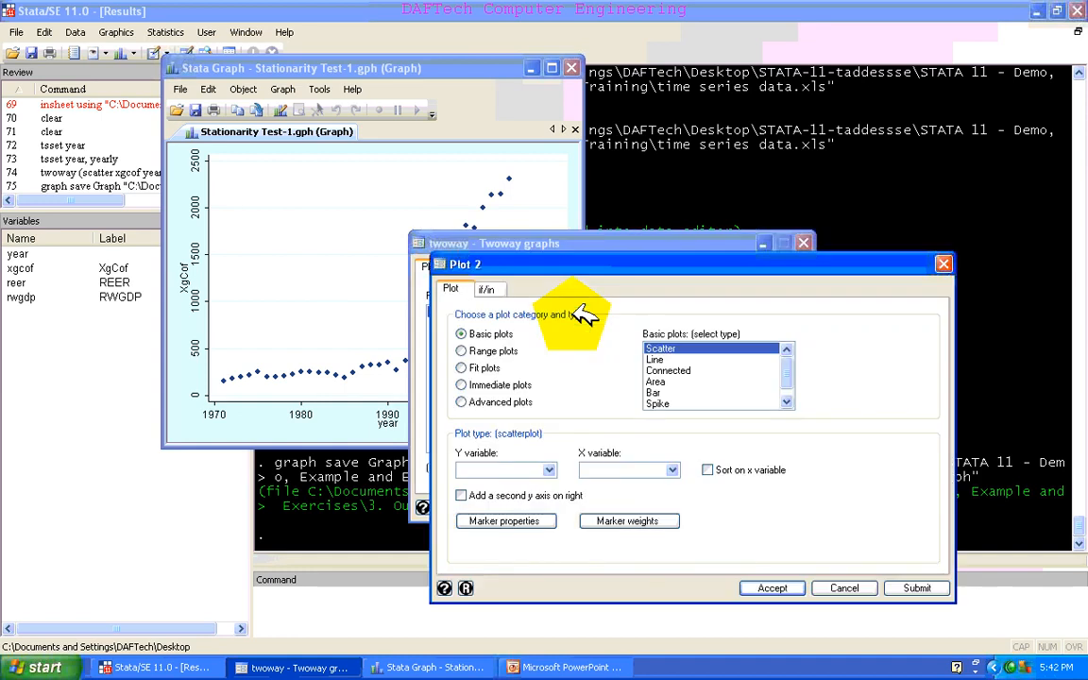
pyautogui.click(670, 470)
pyautogui.click(652, 482)
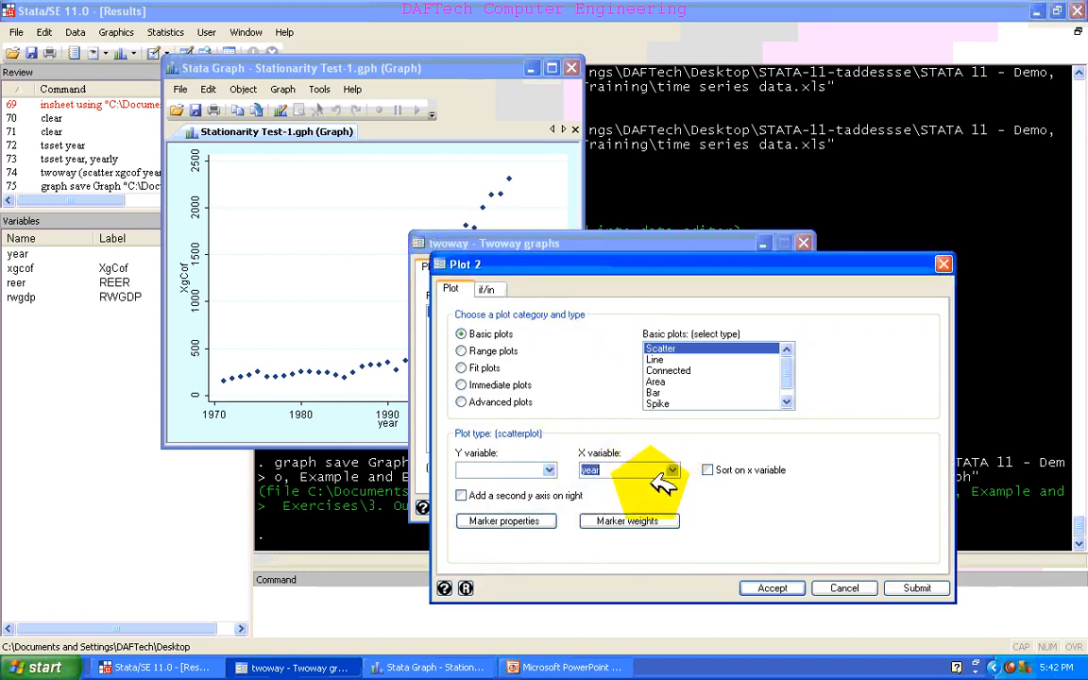
pyautogui.click(550, 469)
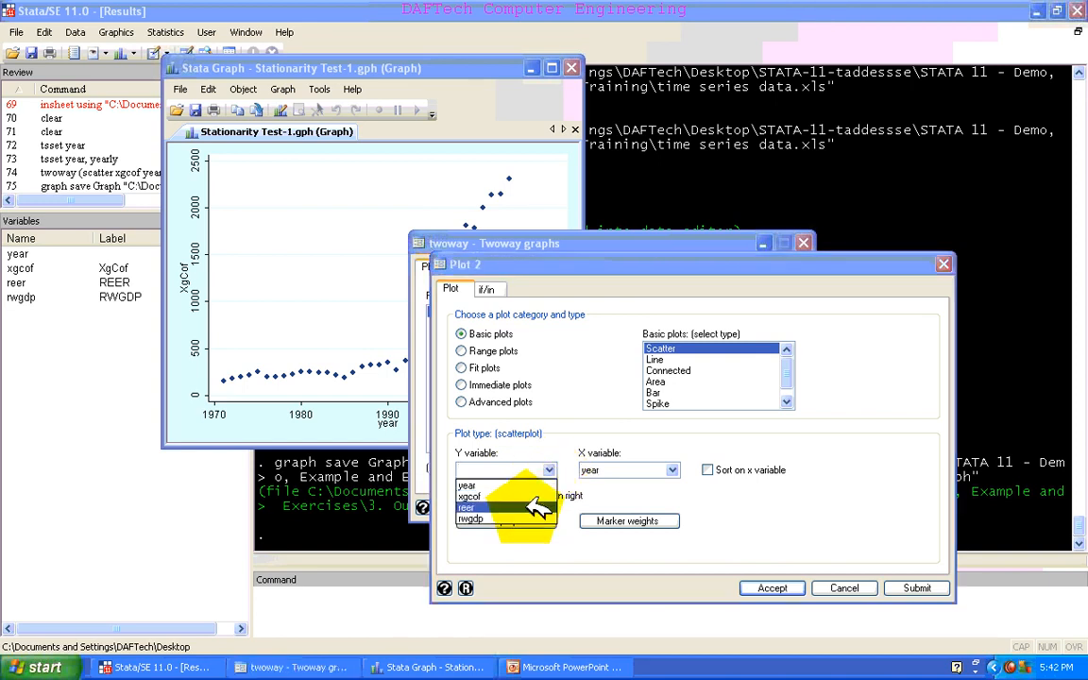
pyautogui.click(536, 512)
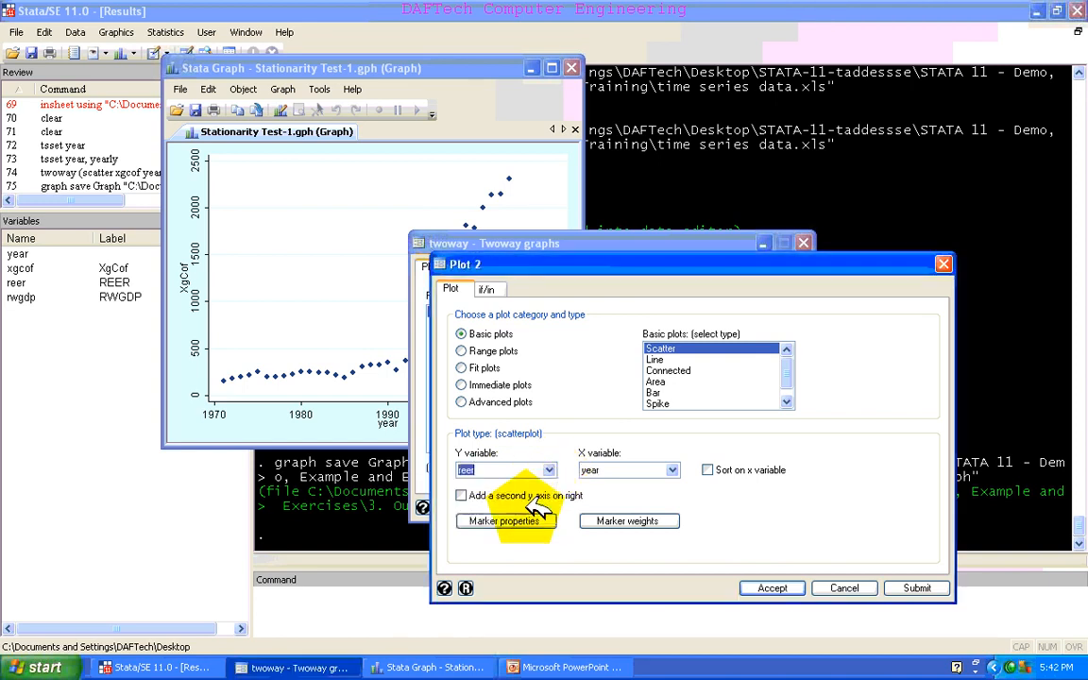
pyautogui.click(772, 587)
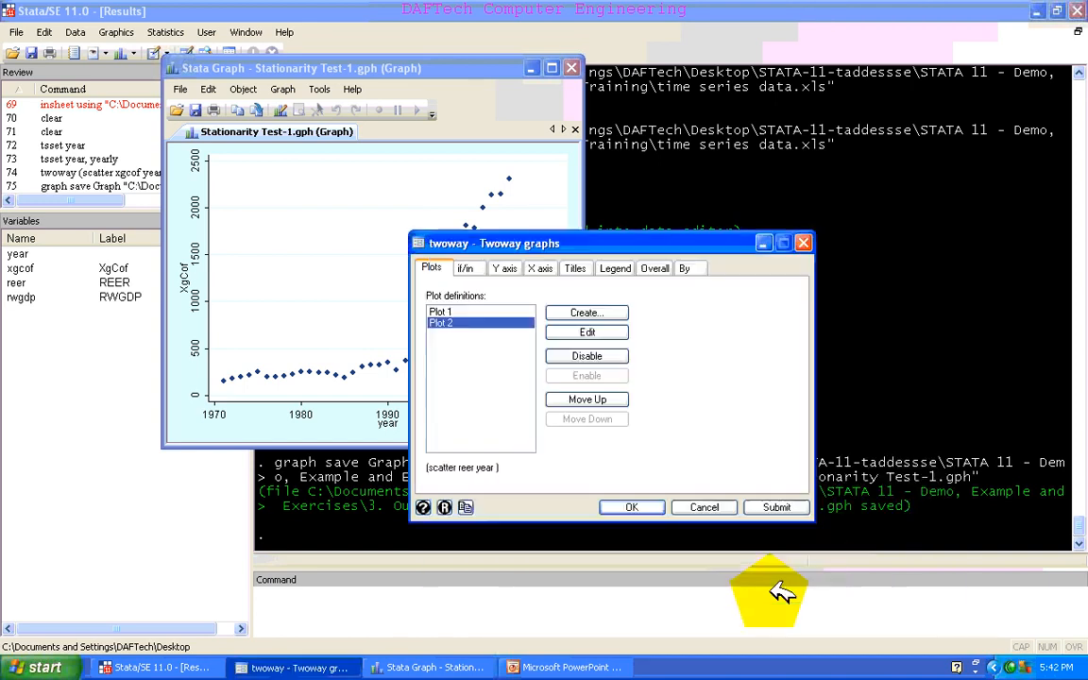
pyautogui.click(643, 505)
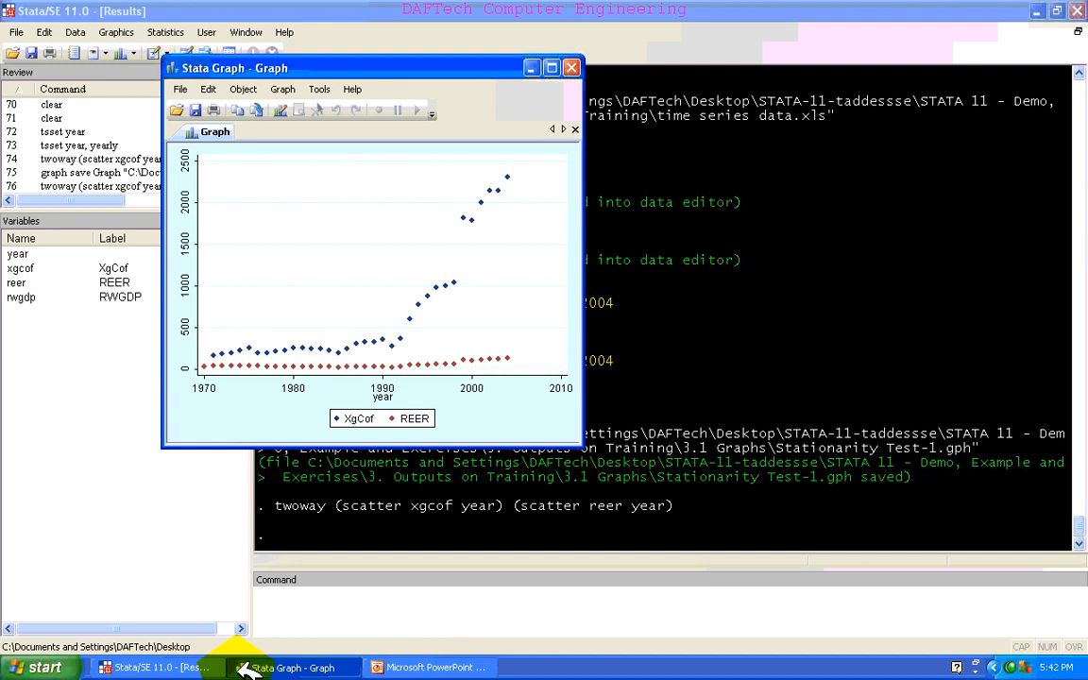
# - Add a third scatter plot with rwgdp as Y variable and year as X variable, and draw the combined graph
pyautogui.click(116, 32)
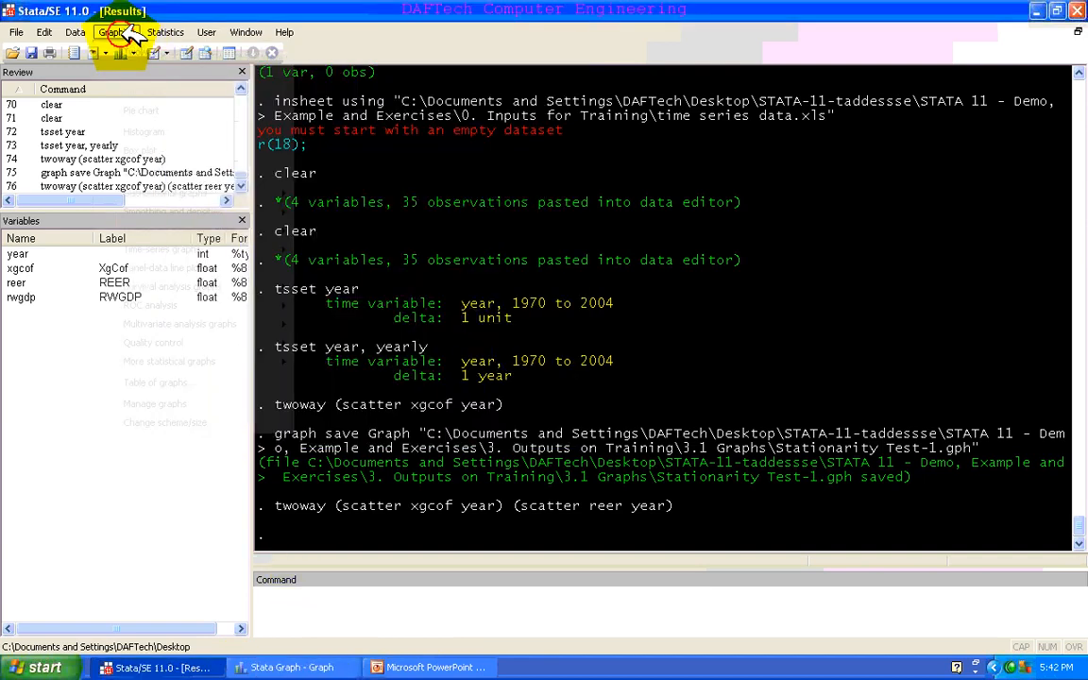
pyautogui.click(156, 55)
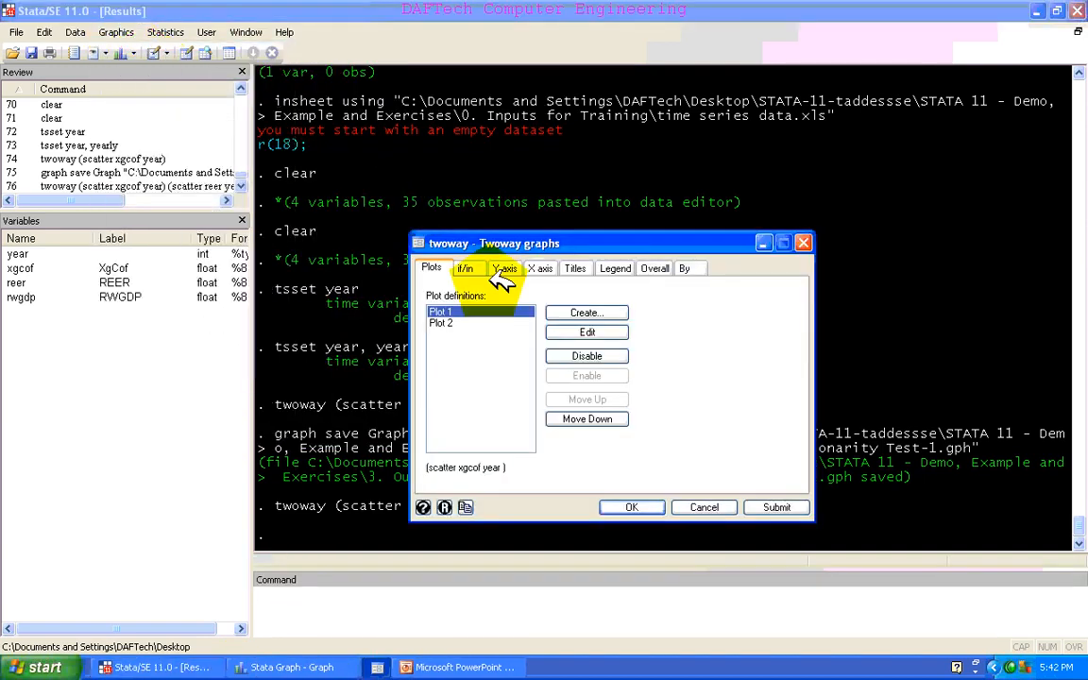
pyautogui.click(583, 316)
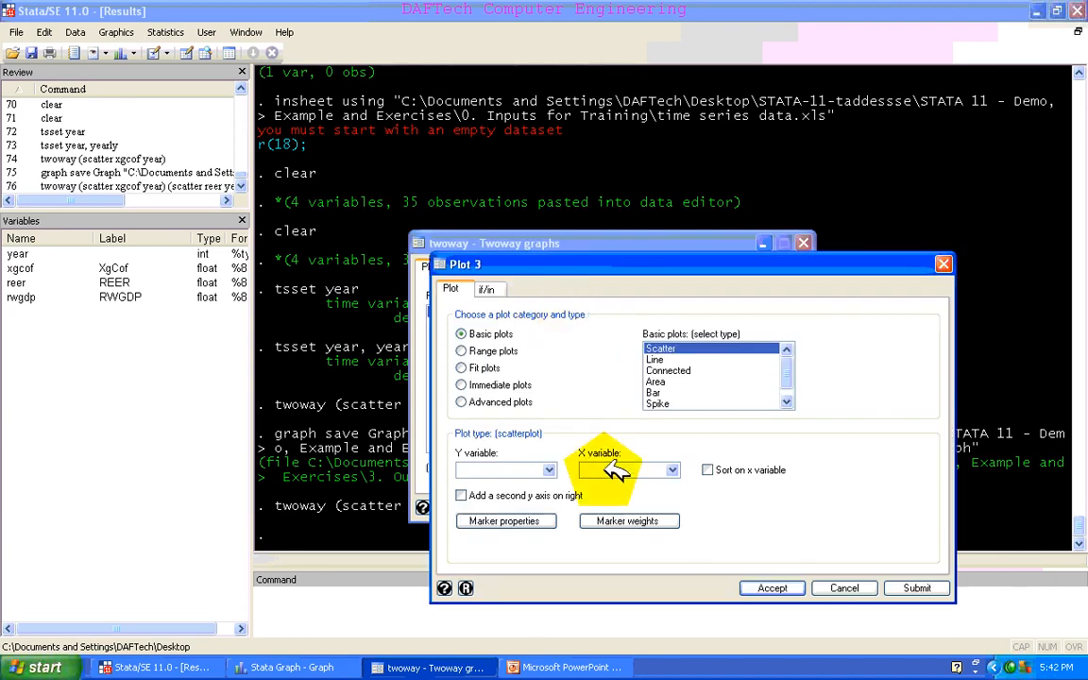
pyautogui.click(671, 469)
pyautogui.click(651, 486)
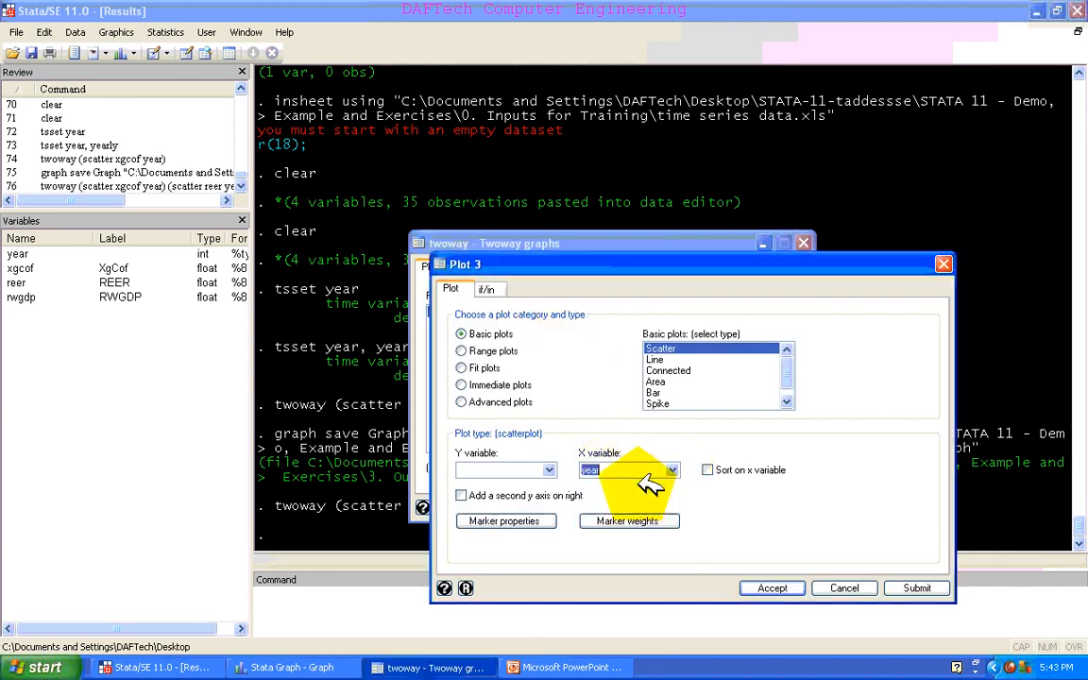
pyautogui.click(549, 469)
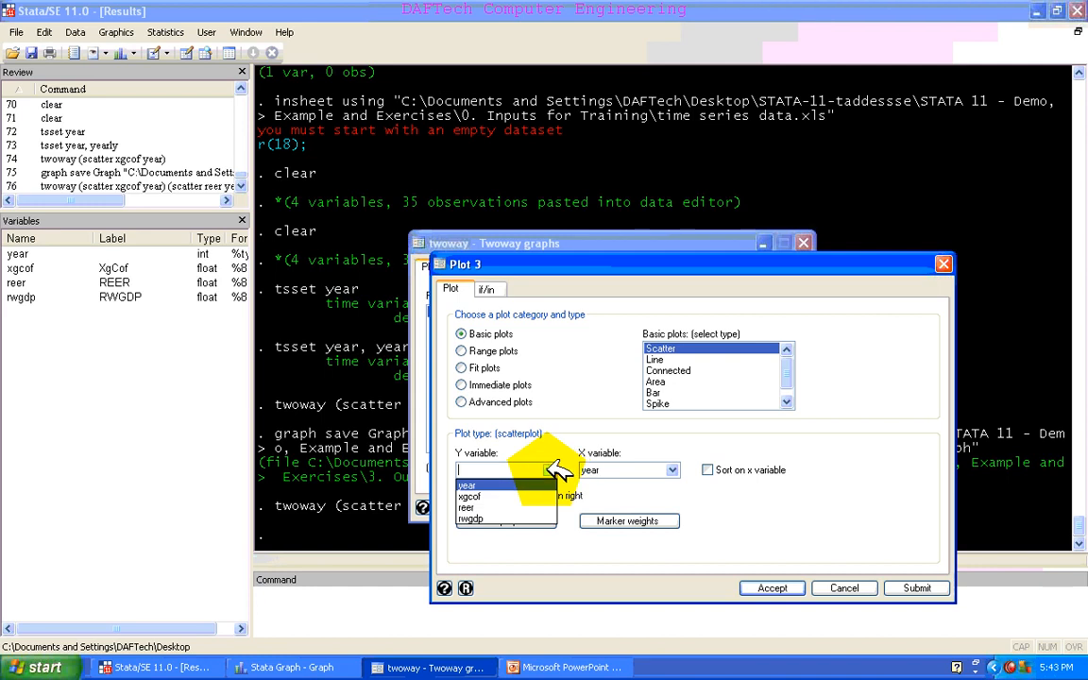
pyautogui.click(533, 517)
pyautogui.click(549, 470)
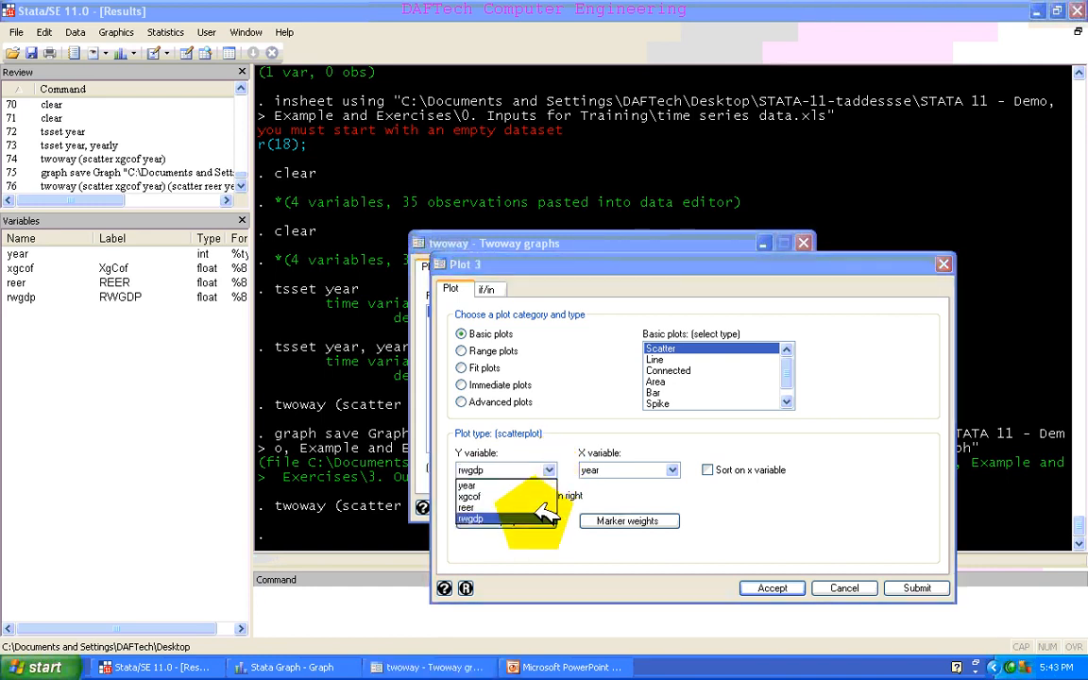
pyautogui.click(544, 518)
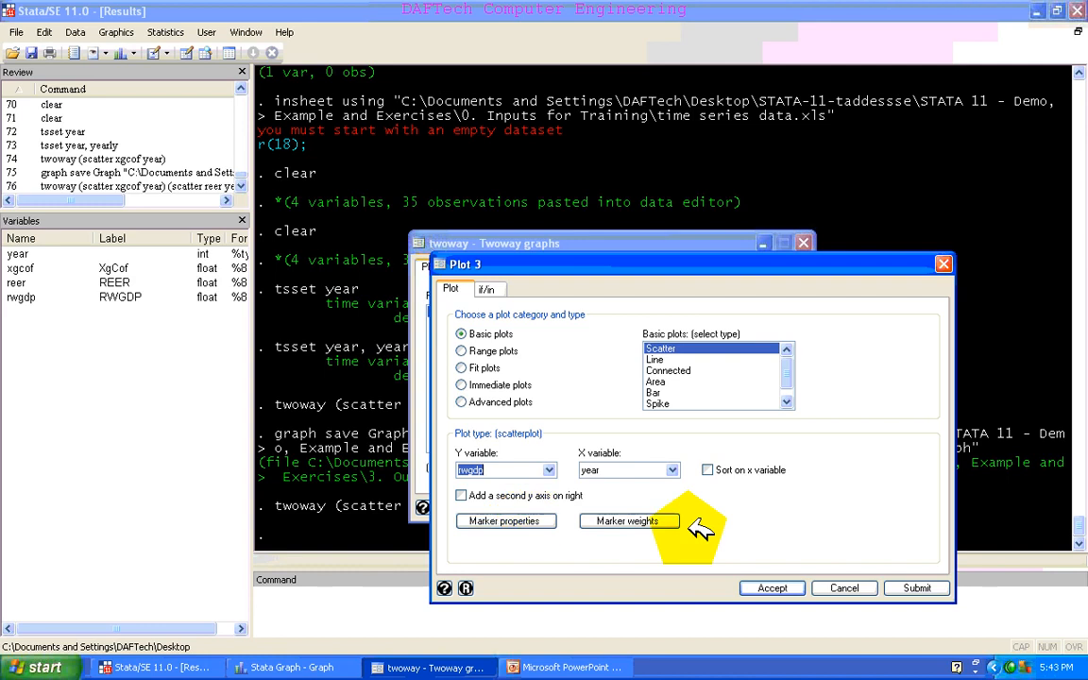
pyautogui.click(771, 587)
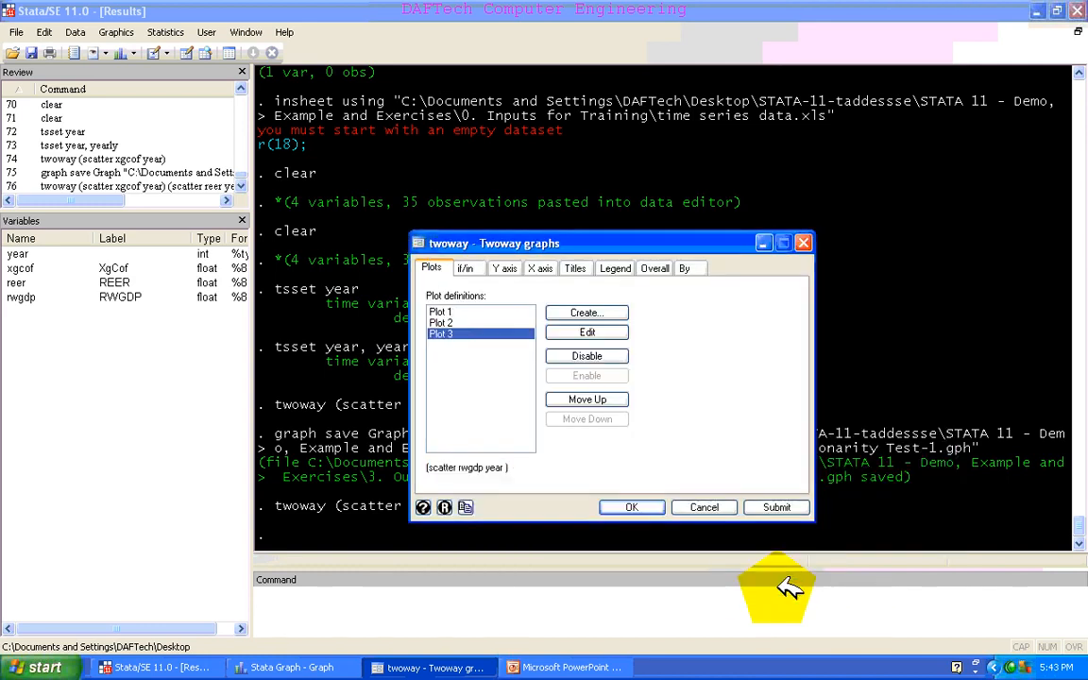
pyautogui.click(635, 507)
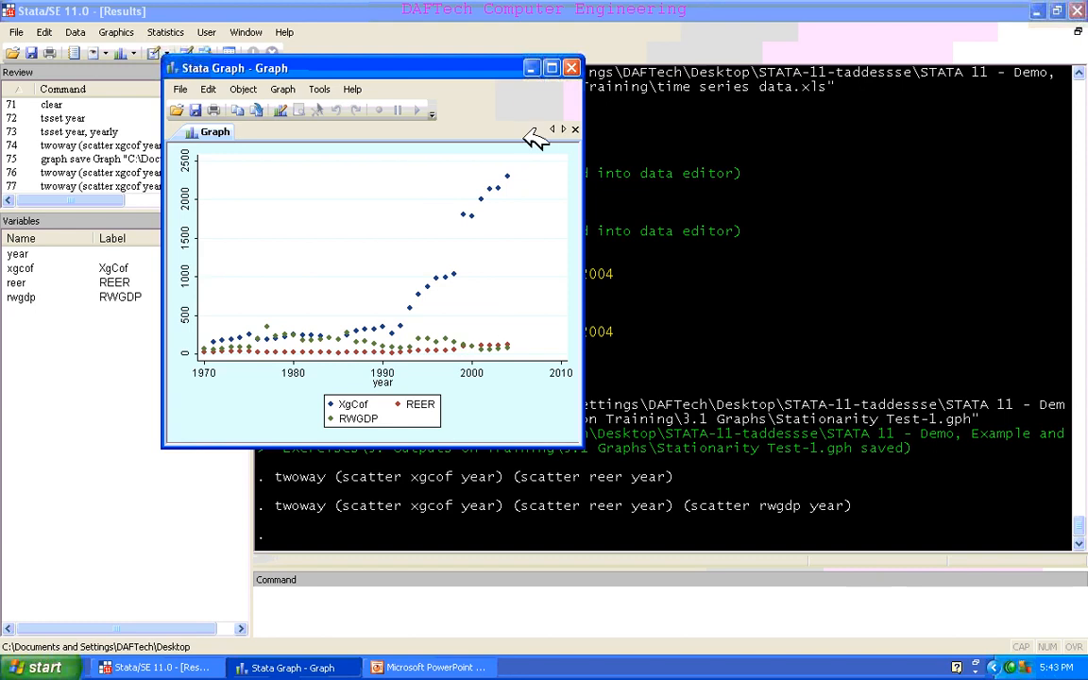
# - Save the three-variable graph as stationarity Test-2 in the 3.1 Graphs folder and close the graph window
pyautogui.click(200, 110)
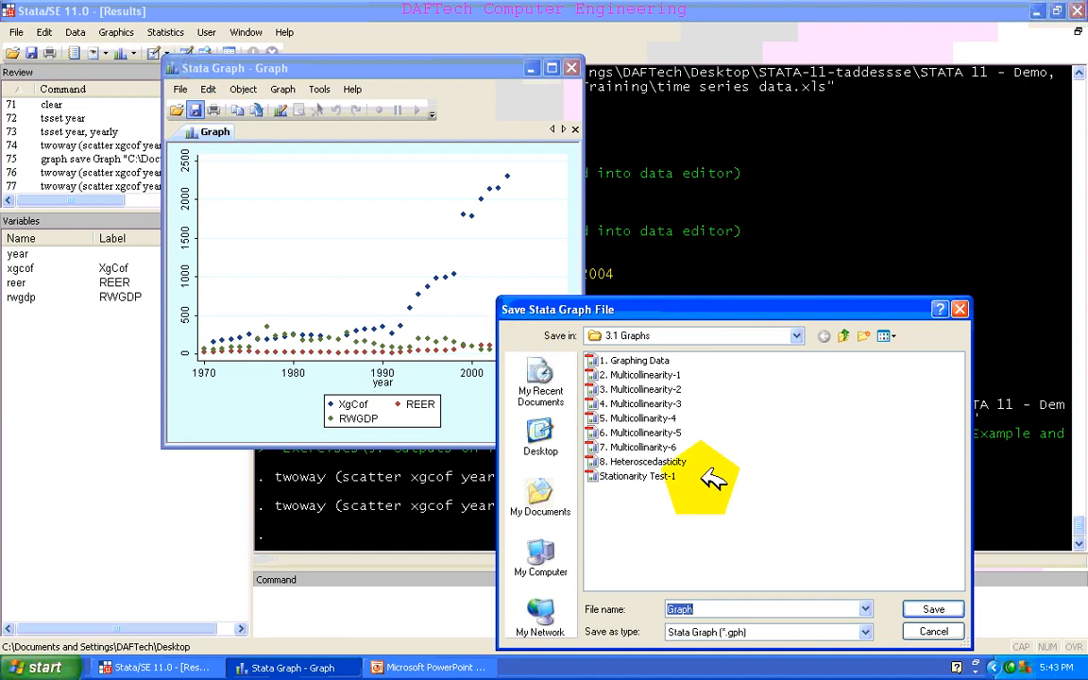
pyautogui.write('stationarity Test')
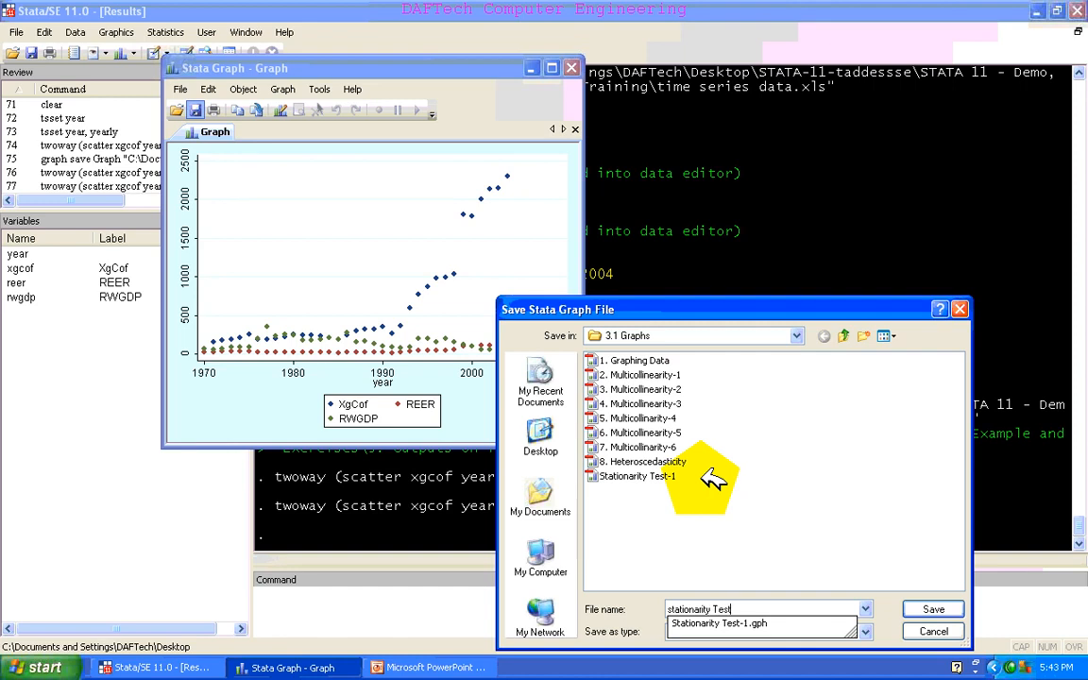
pyautogui.write('-2')
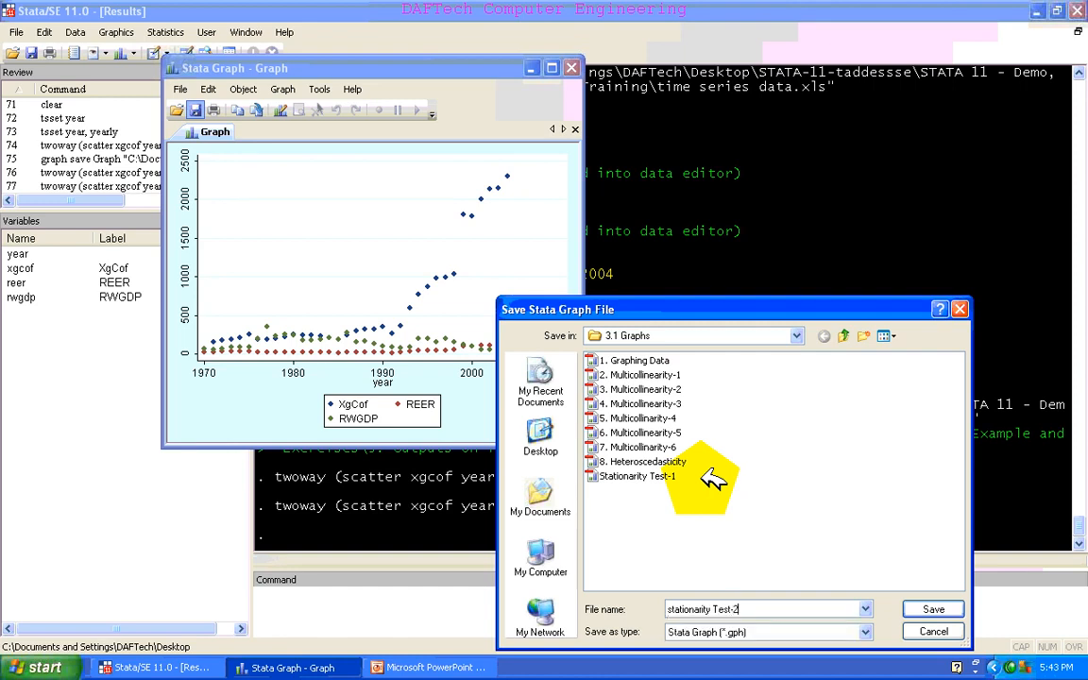
pyautogui.click(931, 610)
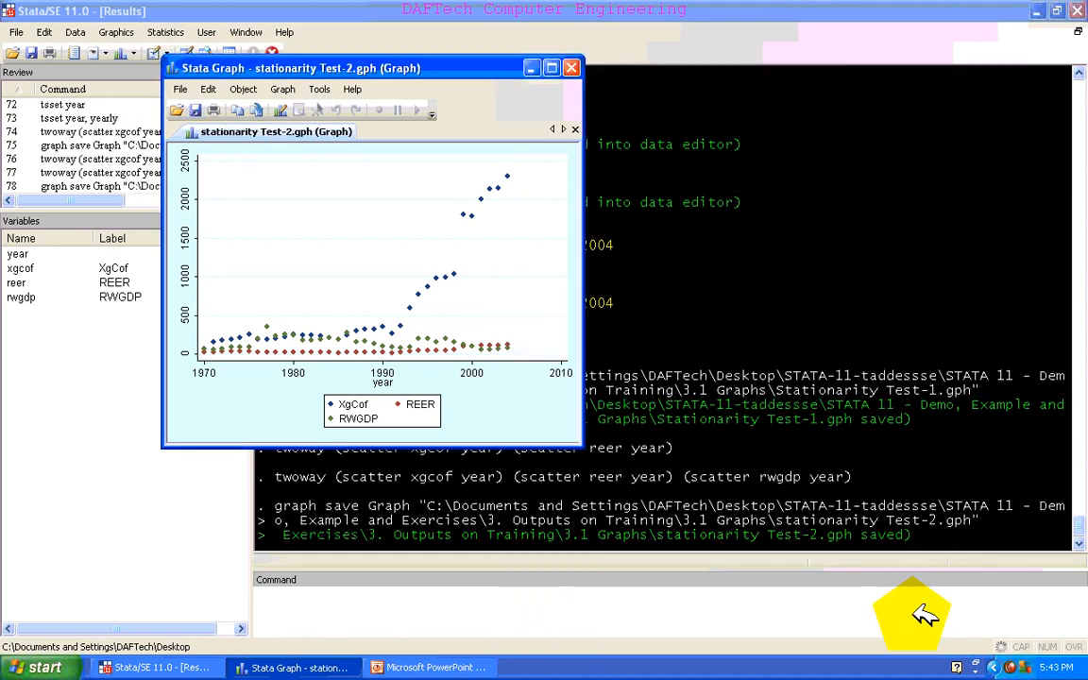
pyautogui.click(571, 68)
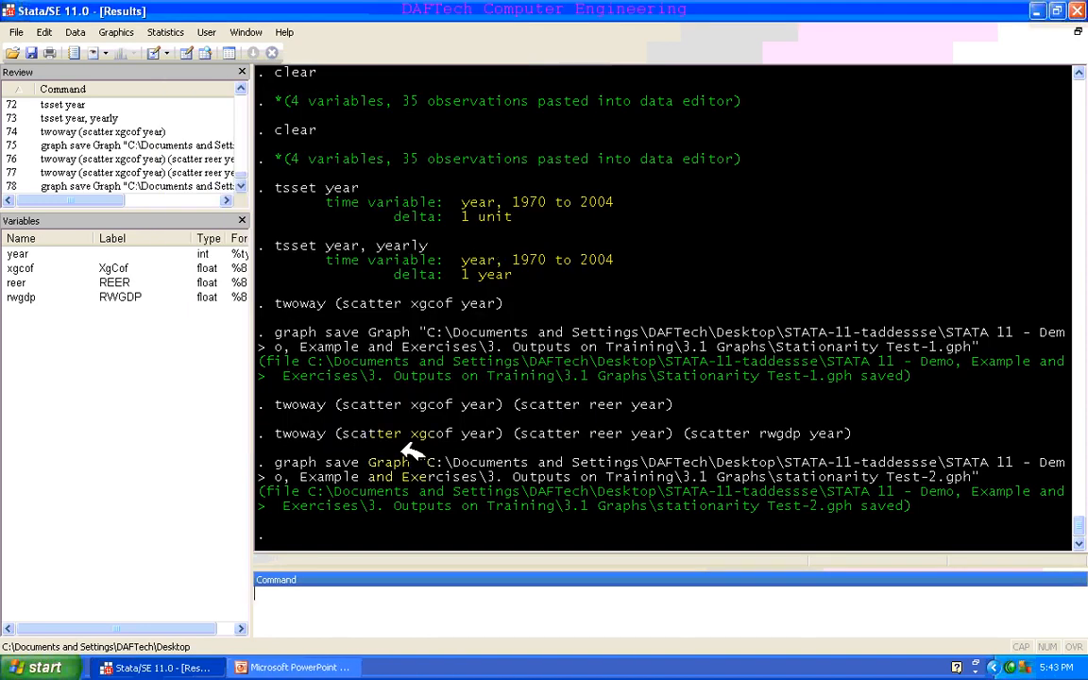
# - Switch to PowerPoint and read training slides 160 and 161 on stationarity tests in time series regression
pyautogui.click(378, 628)
pyautogui.click(325, 664)
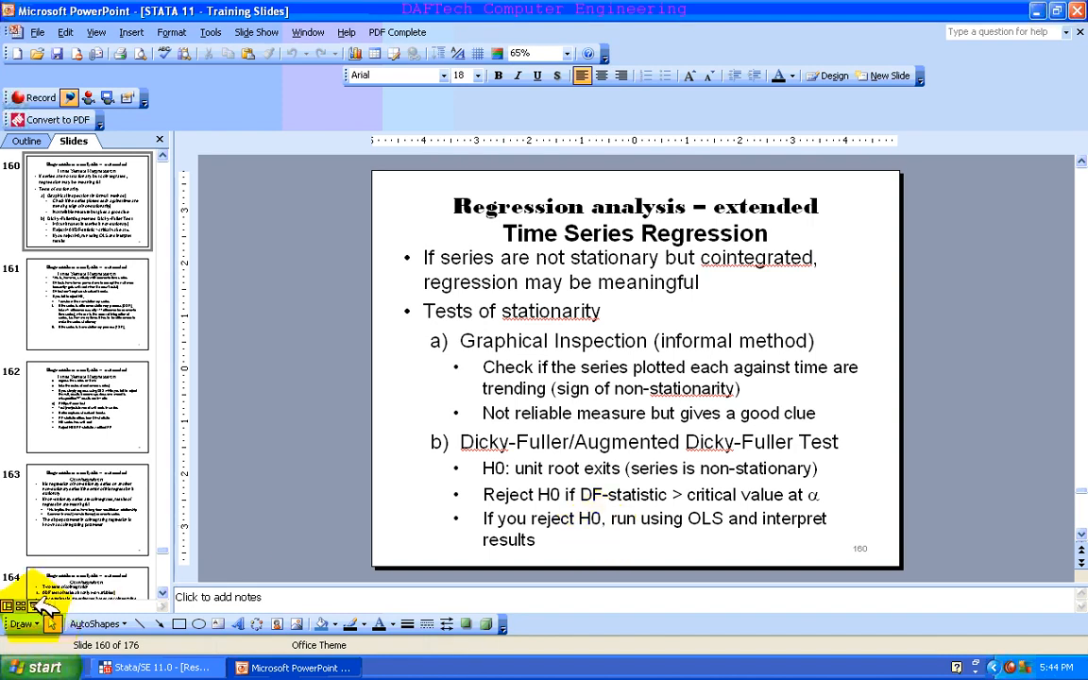
pyautogui.click(58, 317)
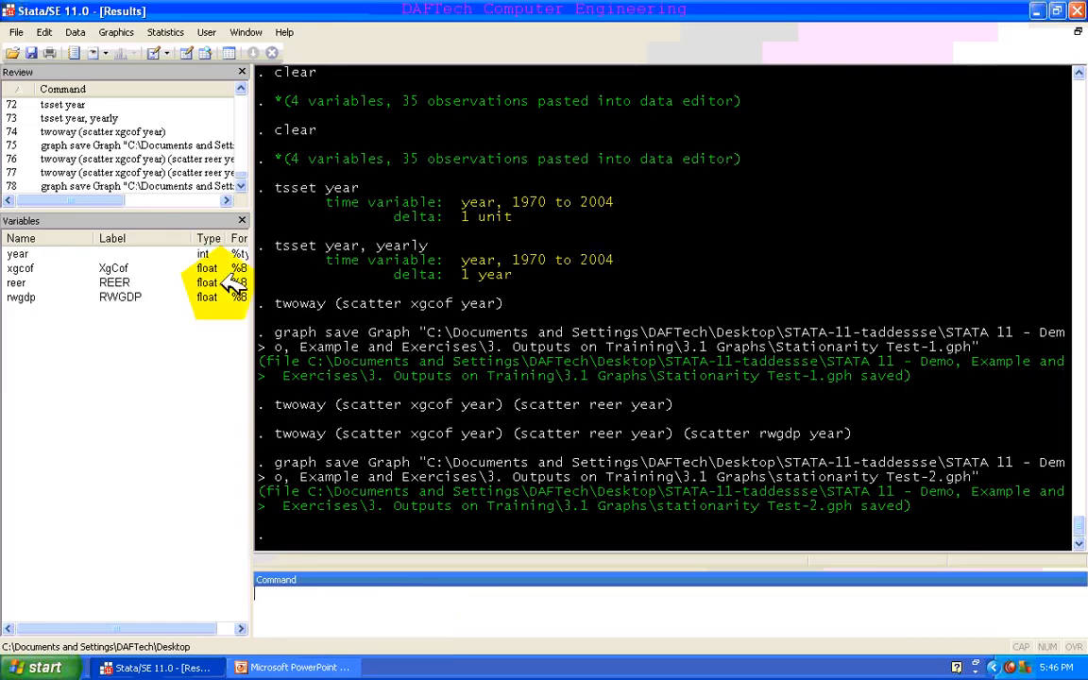
# - Run an Augmented Dickey-Fuller unit-root test on xgcof with 0 lagged differences
pyautogui.click(160, 32)
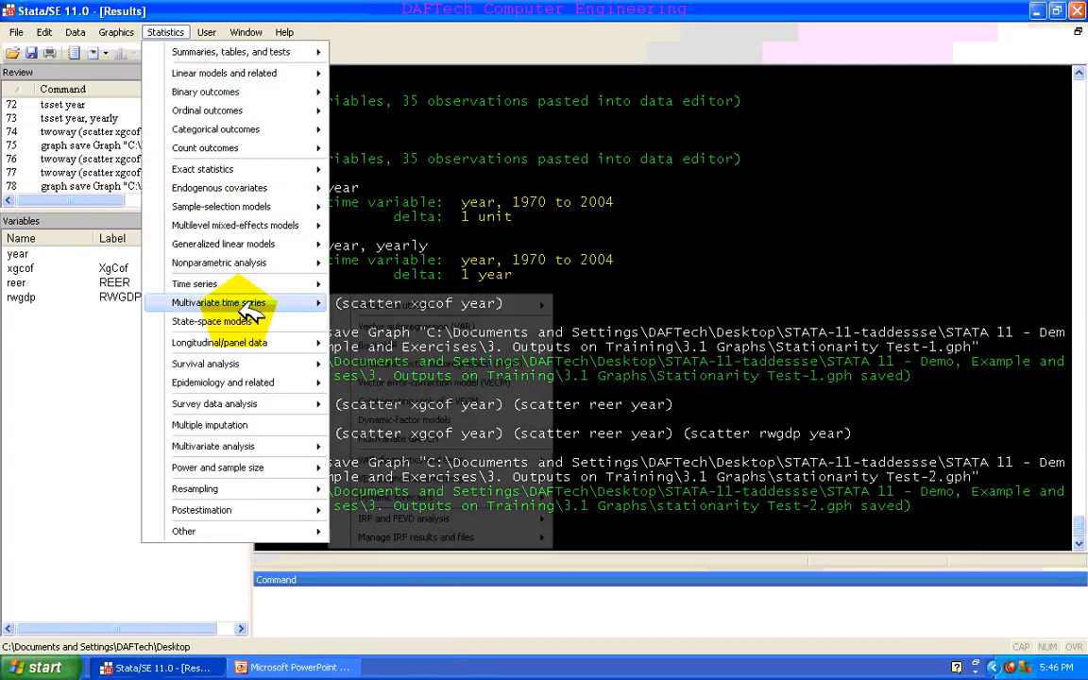
pyautogui.moveTo(255, 284)
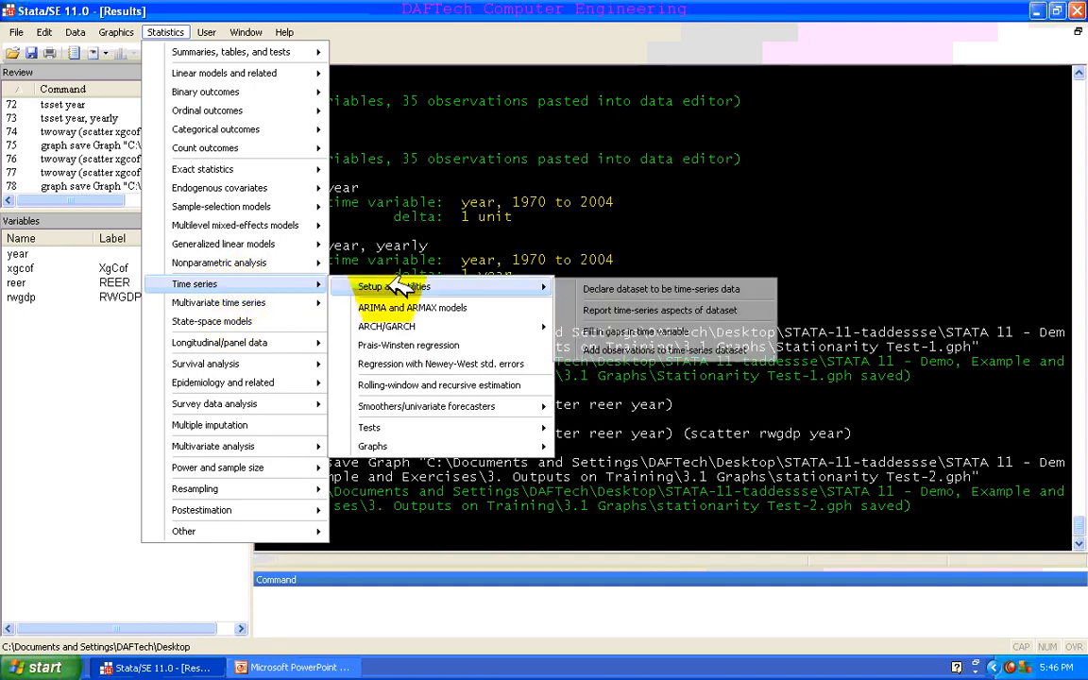
pyautogui.moveTo(429, 427)
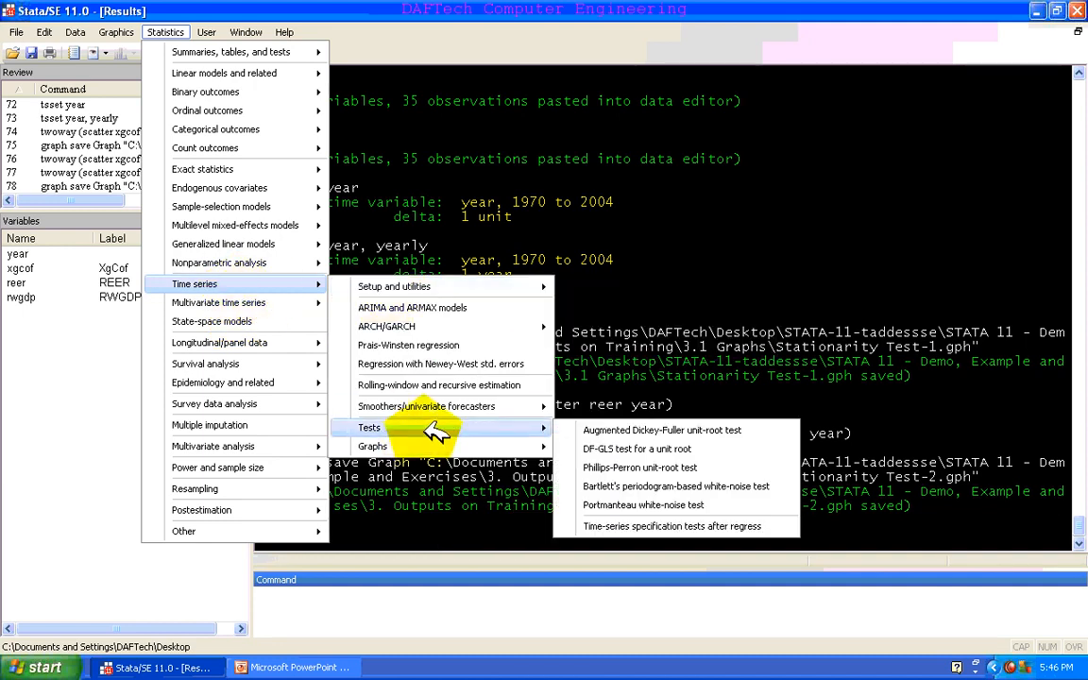
pyautogui.click(602, 430)
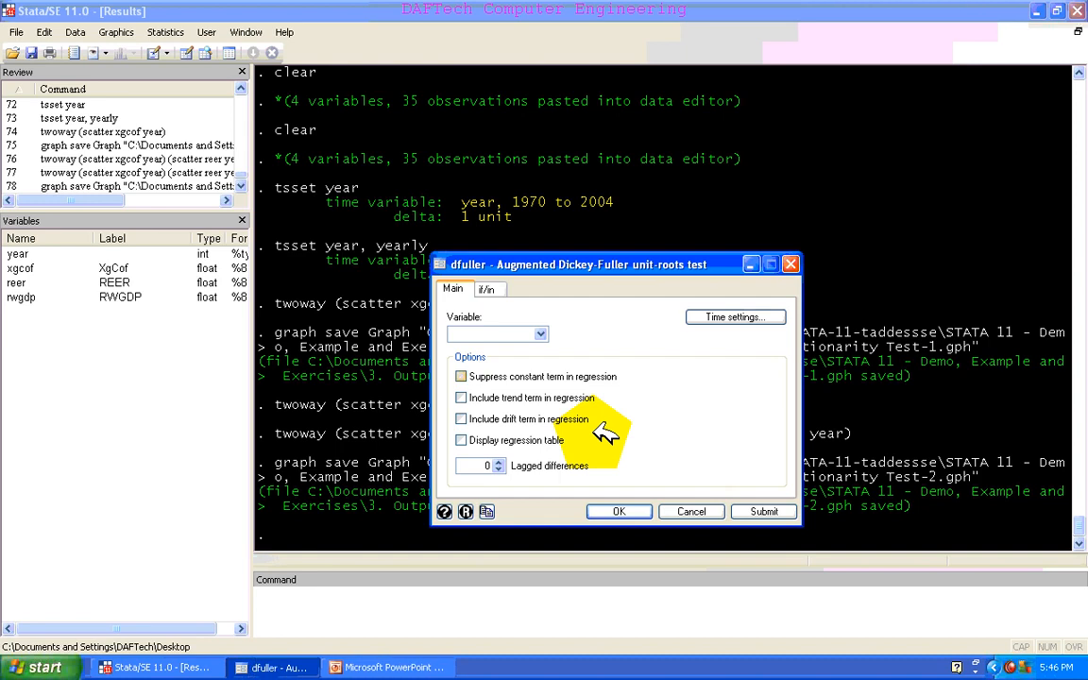
pyautogui.click(531, 335)
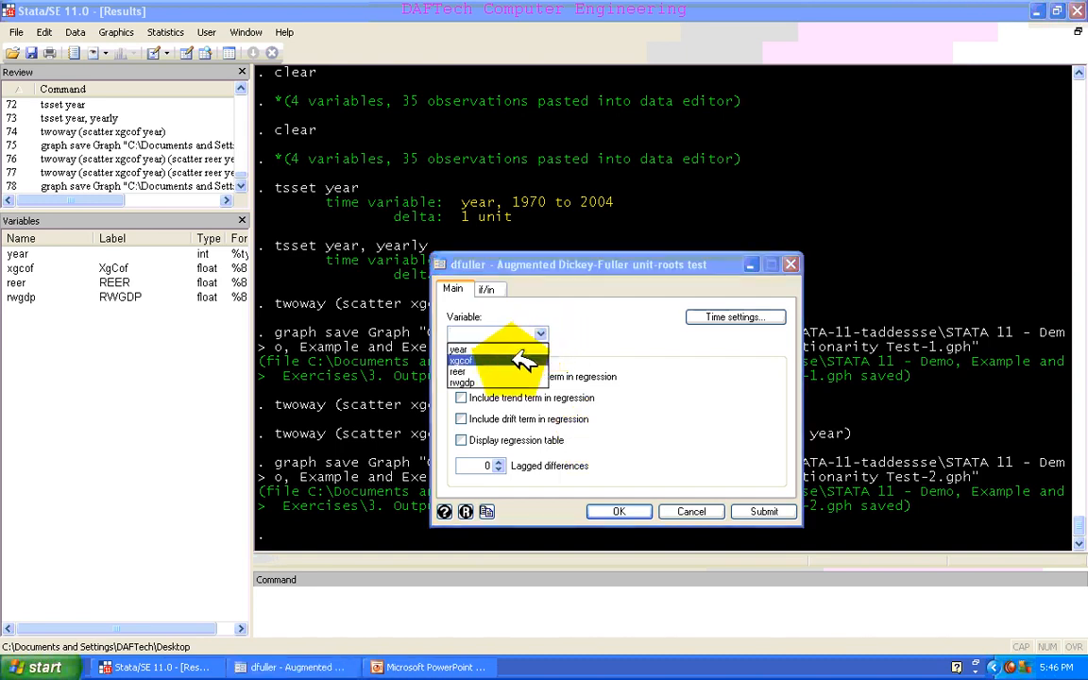
pyautogui.click(523, 359)
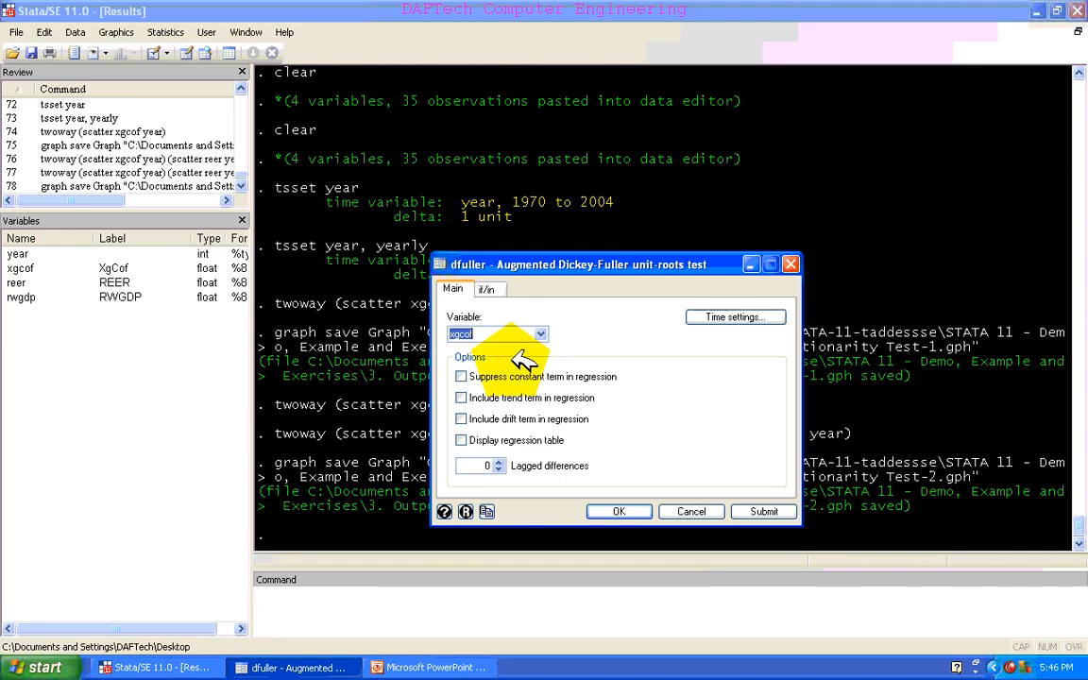
pyautogui.press('Return')
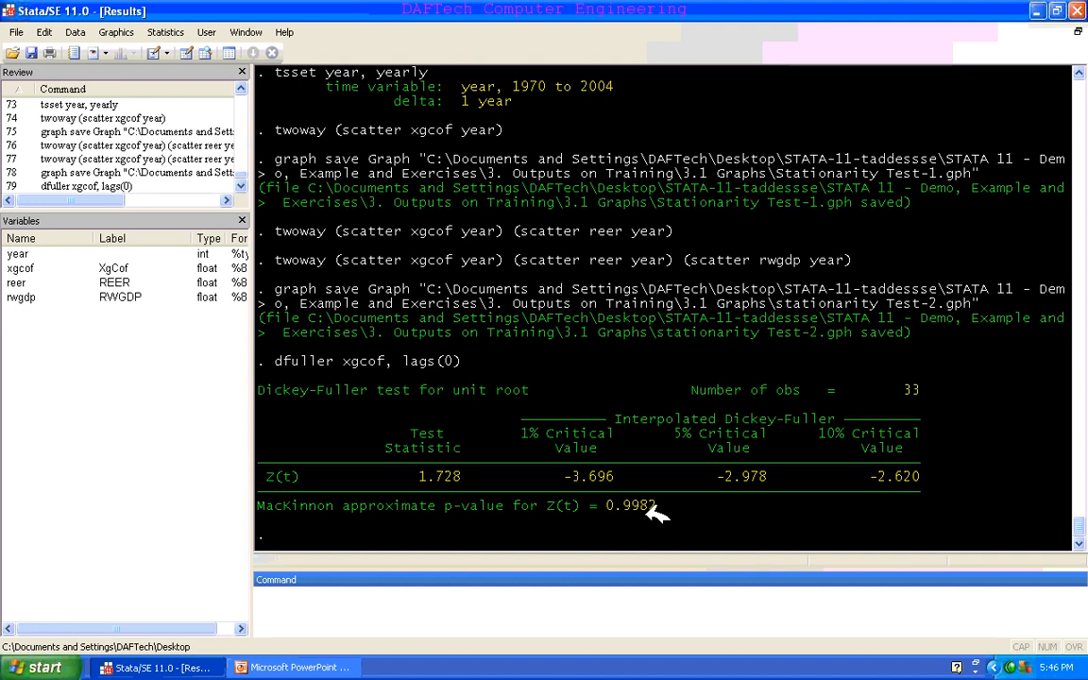
# - Switch to PowerPoint to check the Dickey-Fuller rejection rule on slide 160, and return to Stata to compare the xgcof test results
pyautogui.click(292, 667)
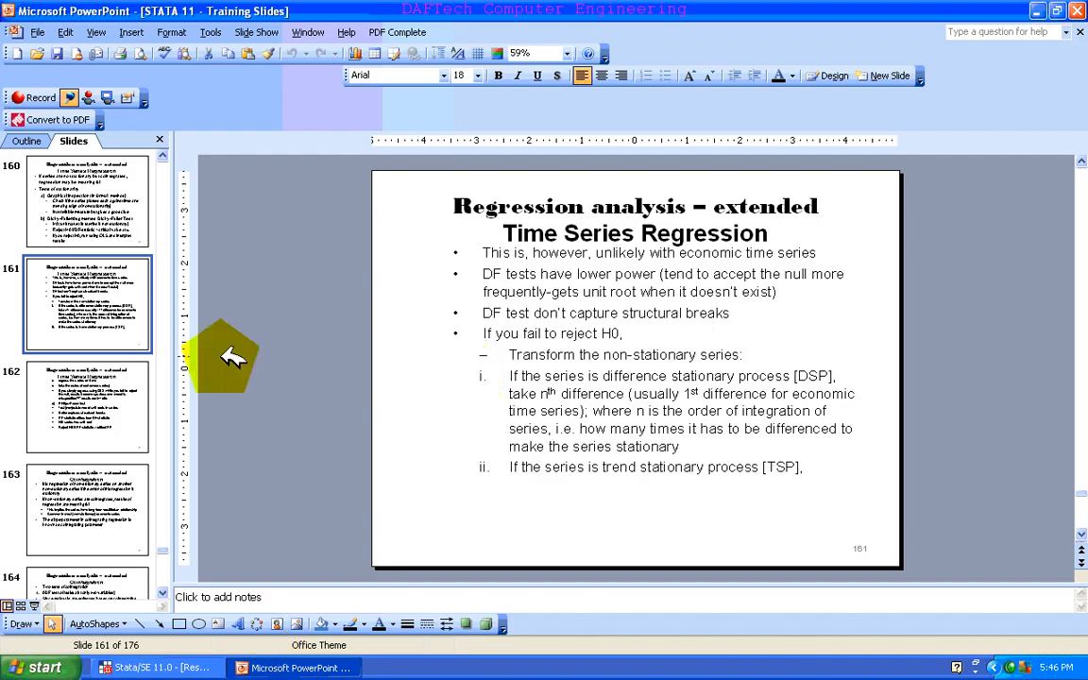
pyautogui.click(85, 226)
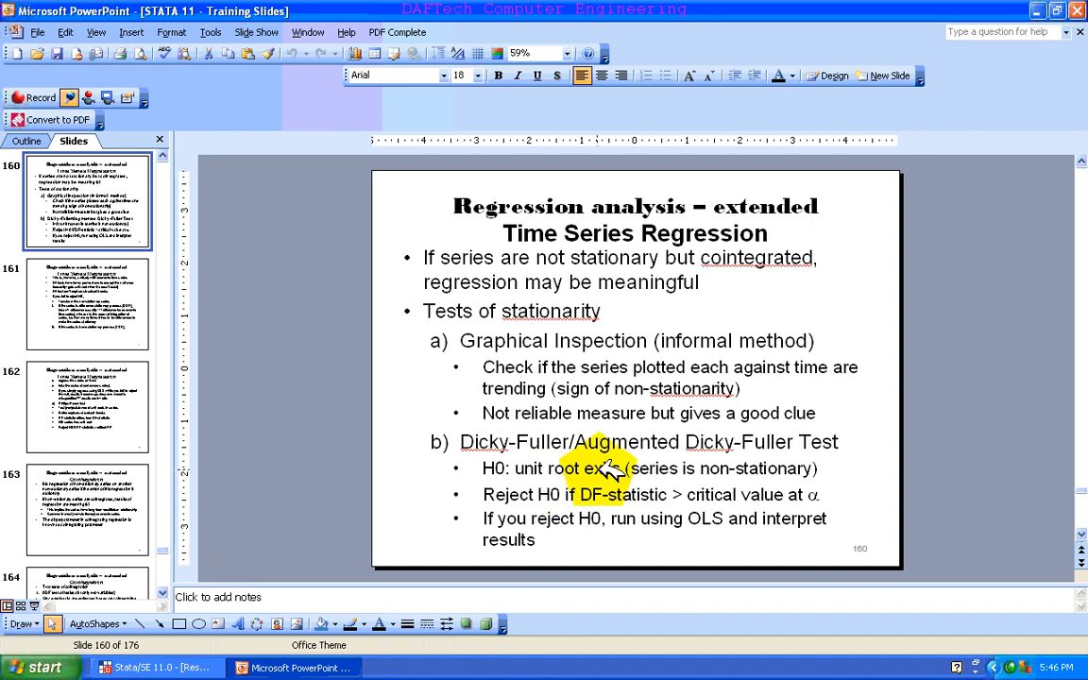
pyautogui.click(194, 665)
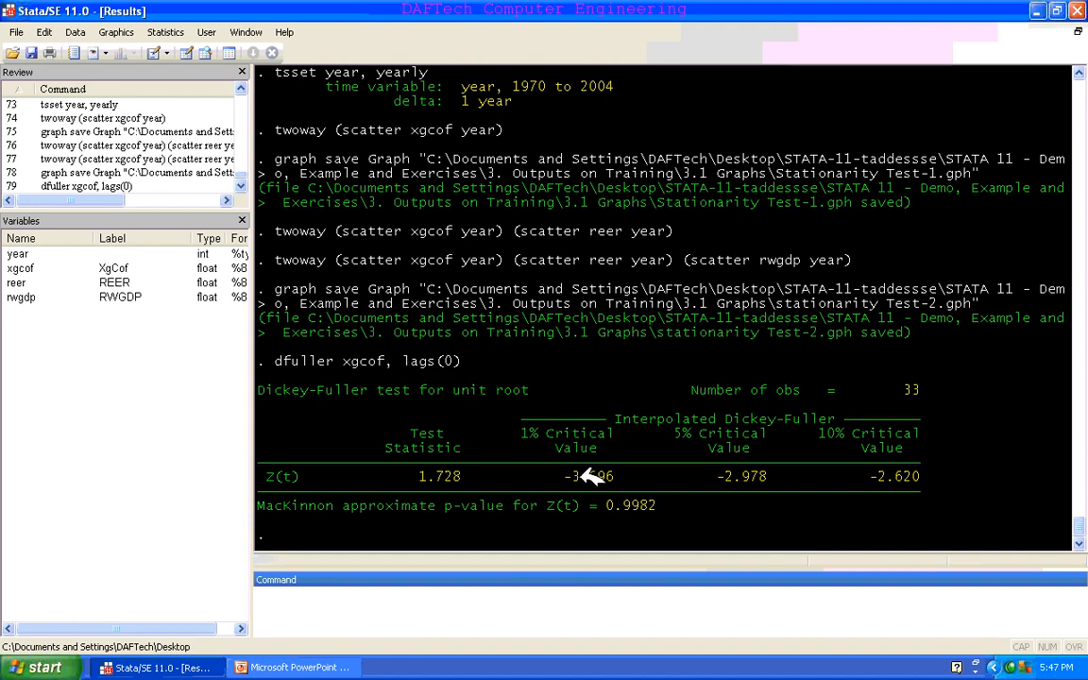
pyautogui.click(304, 648)
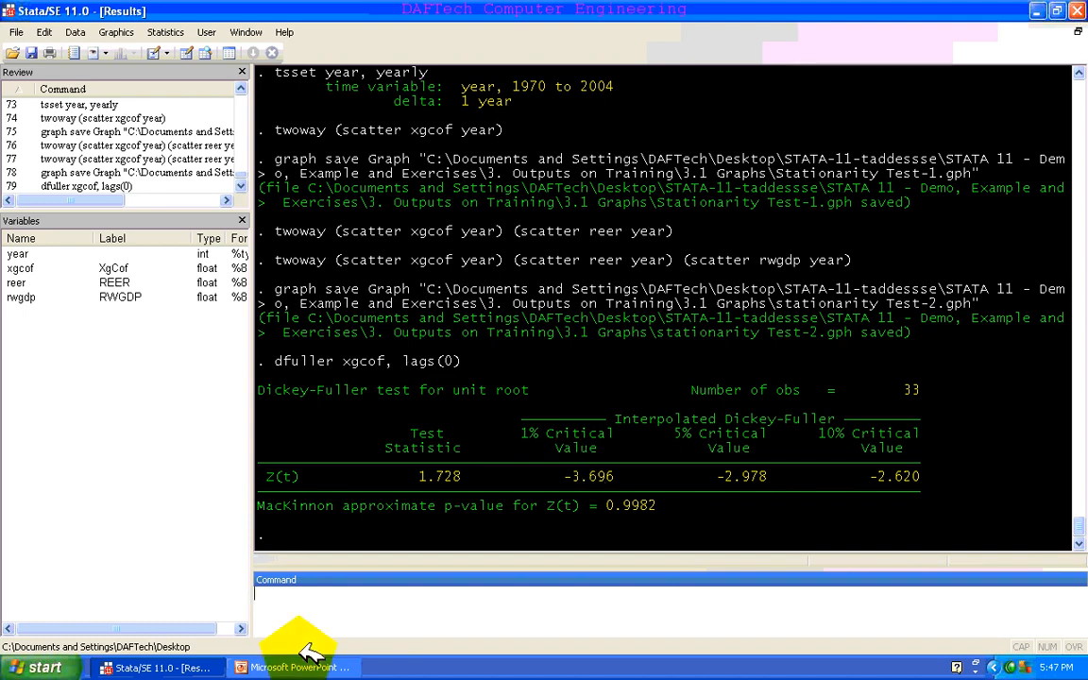
# - Recall the dfuller xgcof command, replace the variable with reer, and run the test with lags(0)
pyautogui.click(85, 186)
pyautogui.click(317, 593)
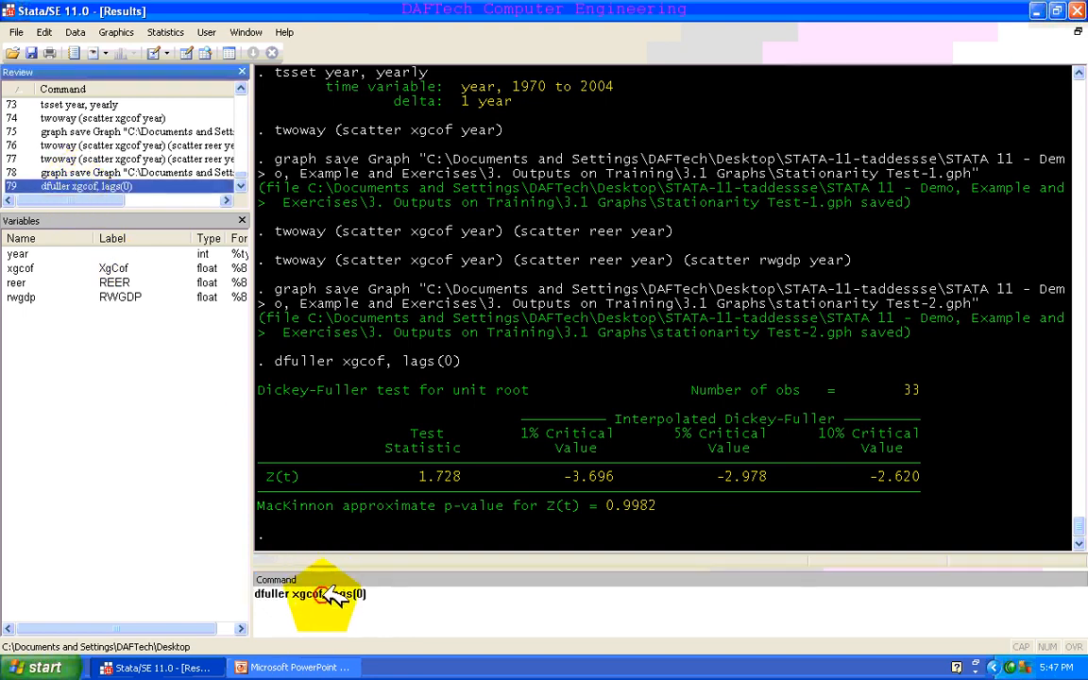
pyautogui.press('BackSpace')
pyautogui.press('BackSpace')
pyautogui.press('BackSpace')
pyautogui.press('BackSpace')
pyautogui.press('BackSpace')
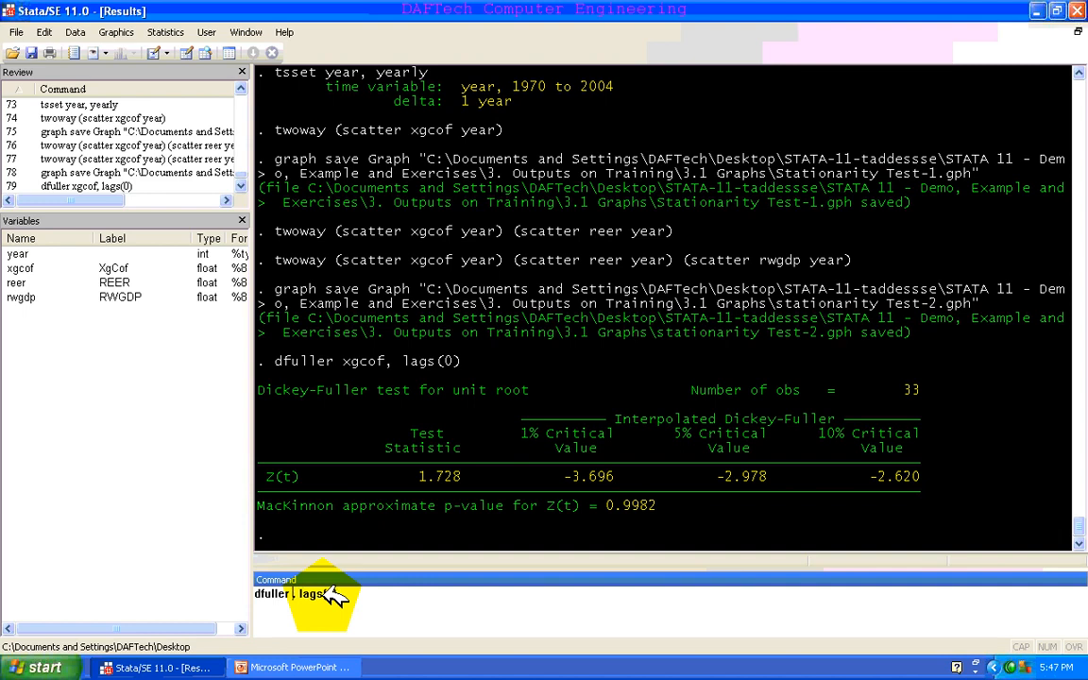
pyautogui.click(17, 283)
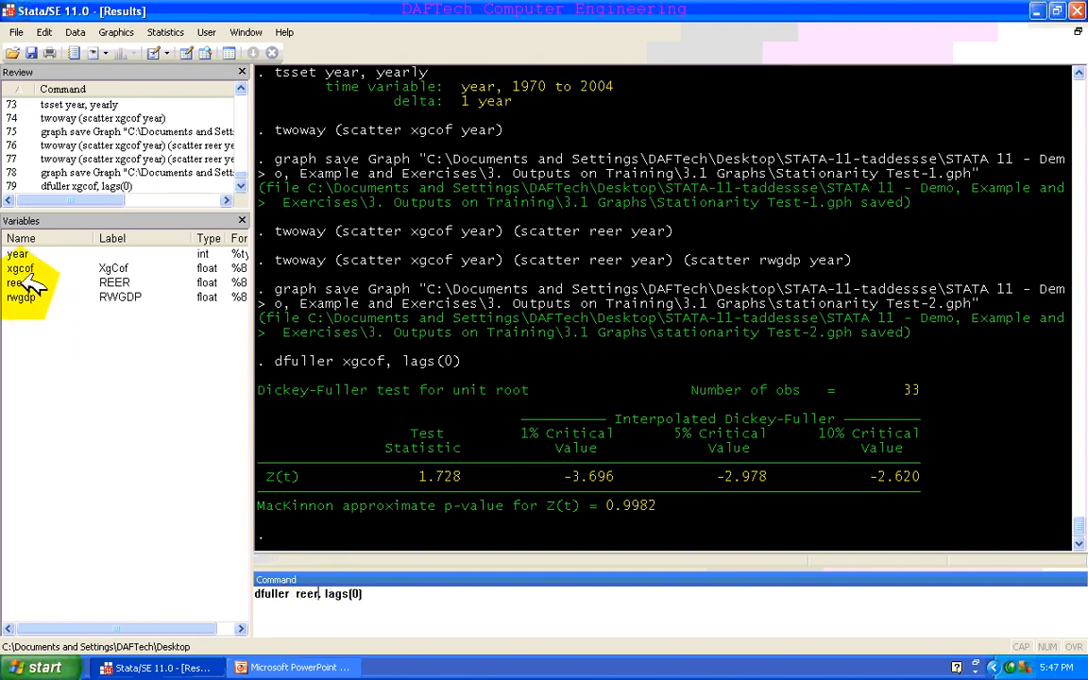
pyautogui.press('Return')
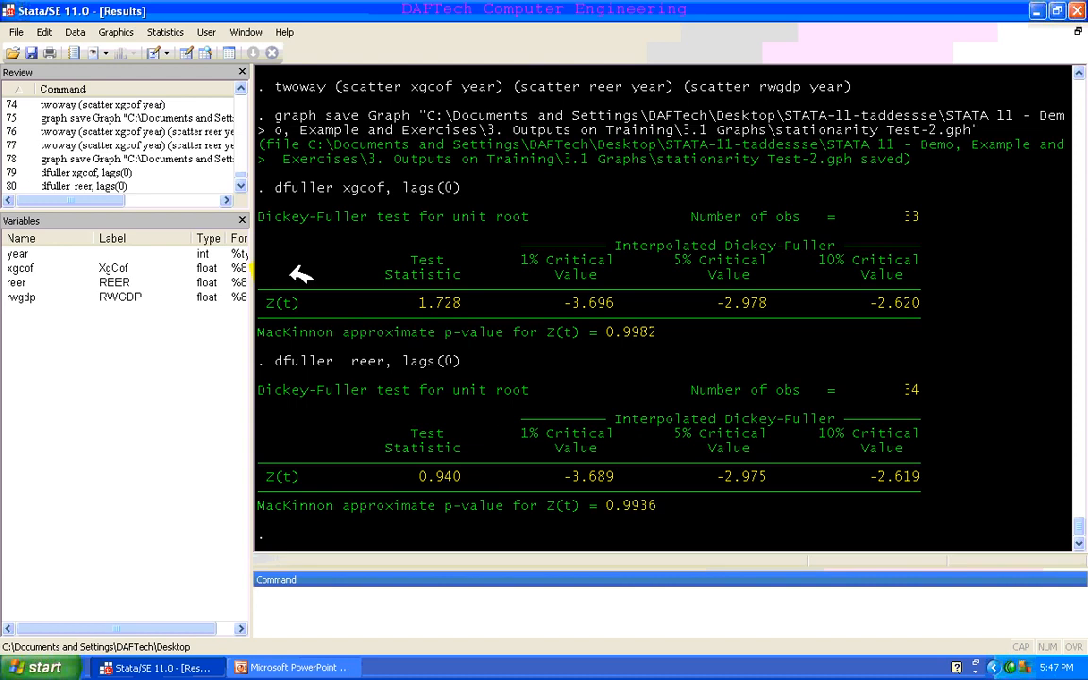
# - Recall the dfuller reer command, replace the variable with rwgdp, and run the test with lags(0)
pyautogui.click(81, 185)
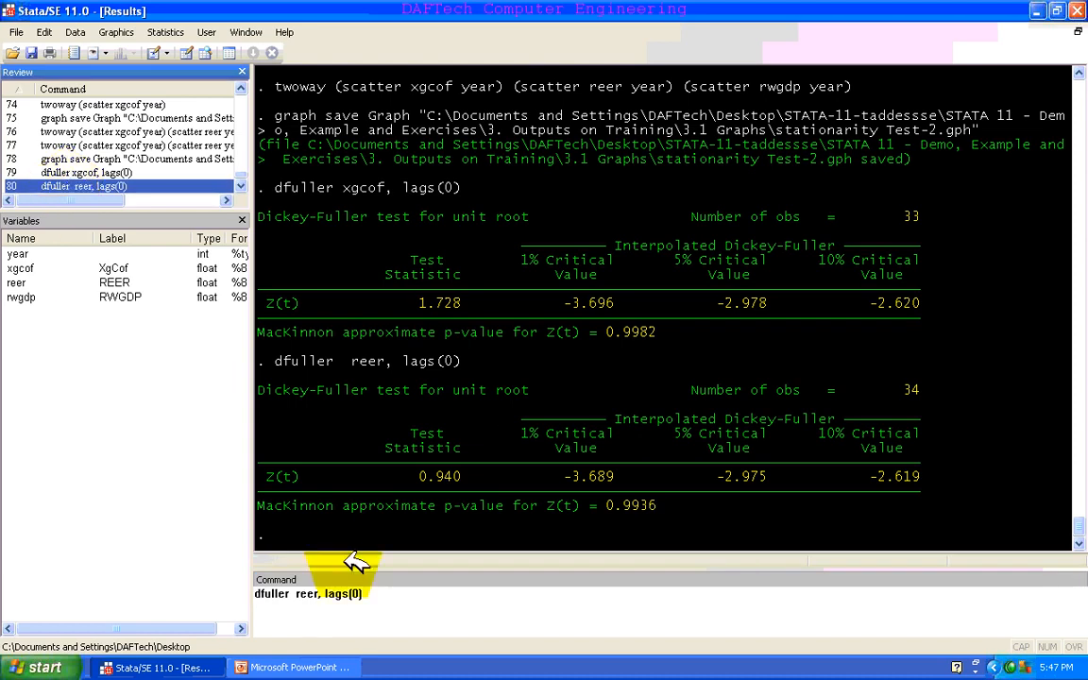
pyautogui.click(323, 583)
pyautogui.press('BackSpace')
pyautogui.press('BackSpace')
pyautogui.press('BackSpace')
pyautogui.press('BackSpace')
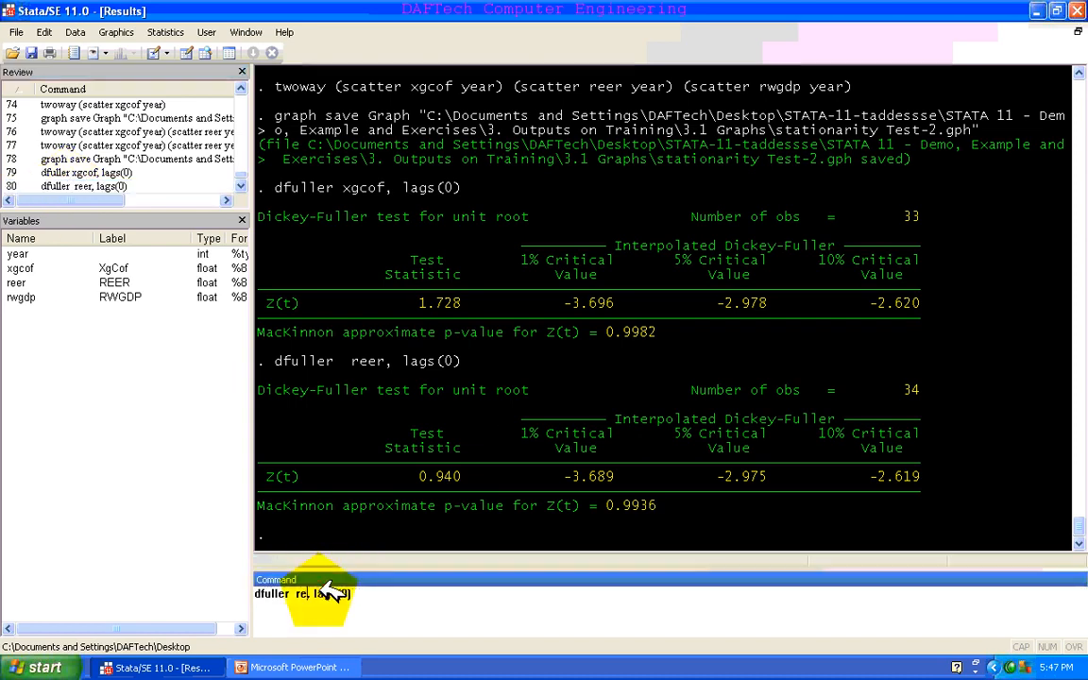
pyautogui.click(21, 296)
pyautogui.press('Return')
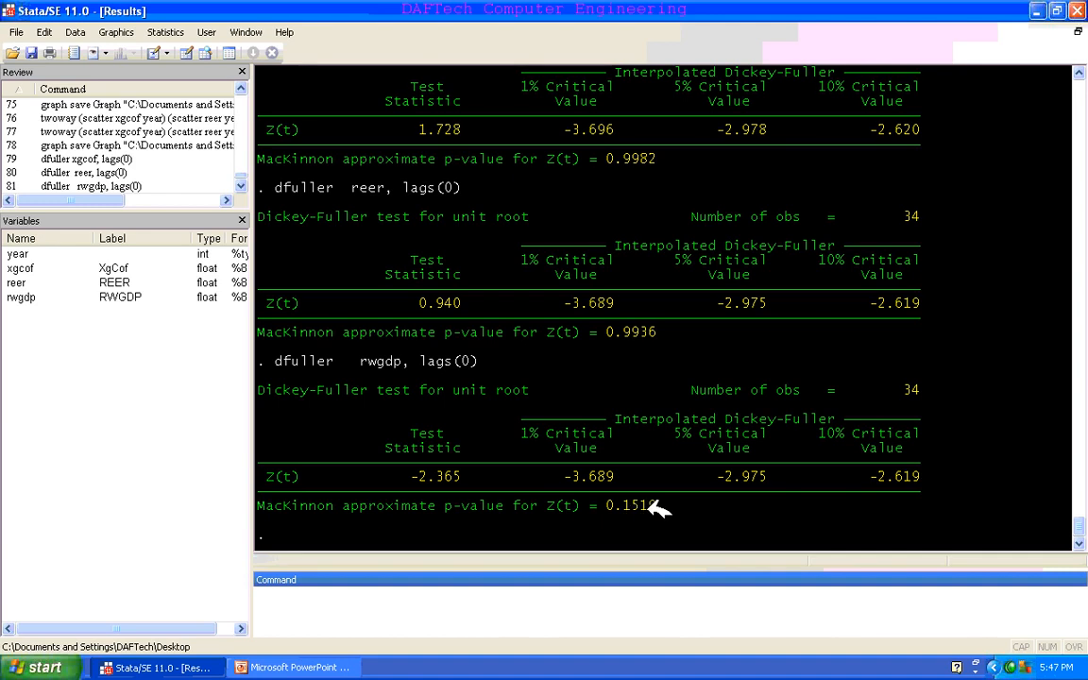
pyautogui.click(493, 619)
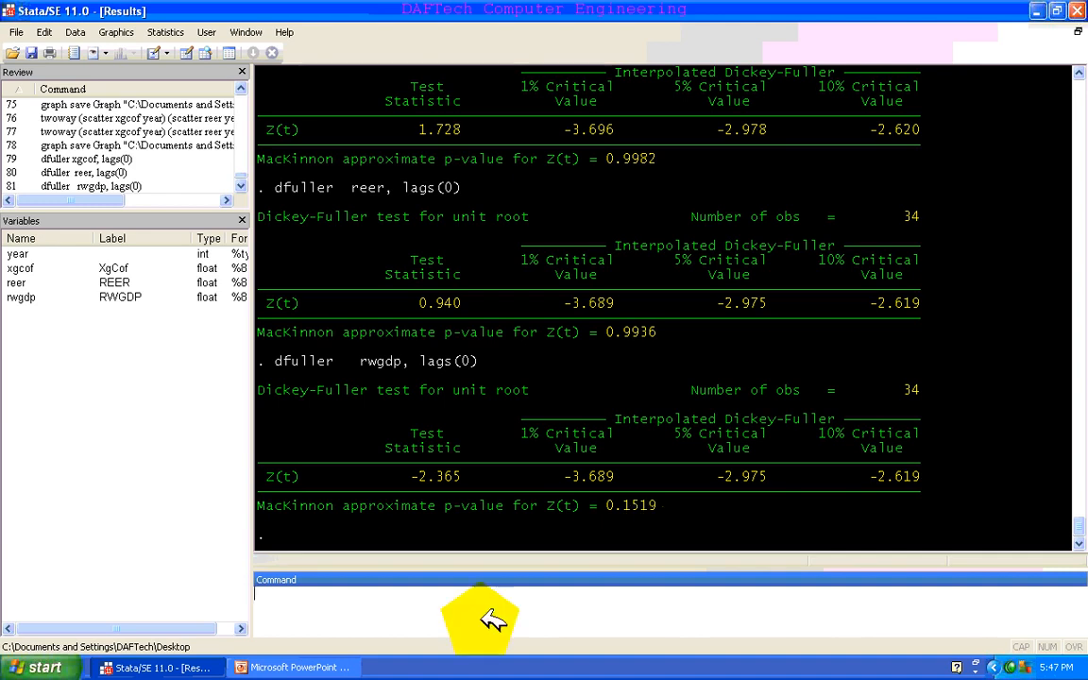
# - Switch to PowerPoint, start the slide show at slide 160, and advance to slide 161 on transforming non-stationary series
pyautogui.click(293, 668)
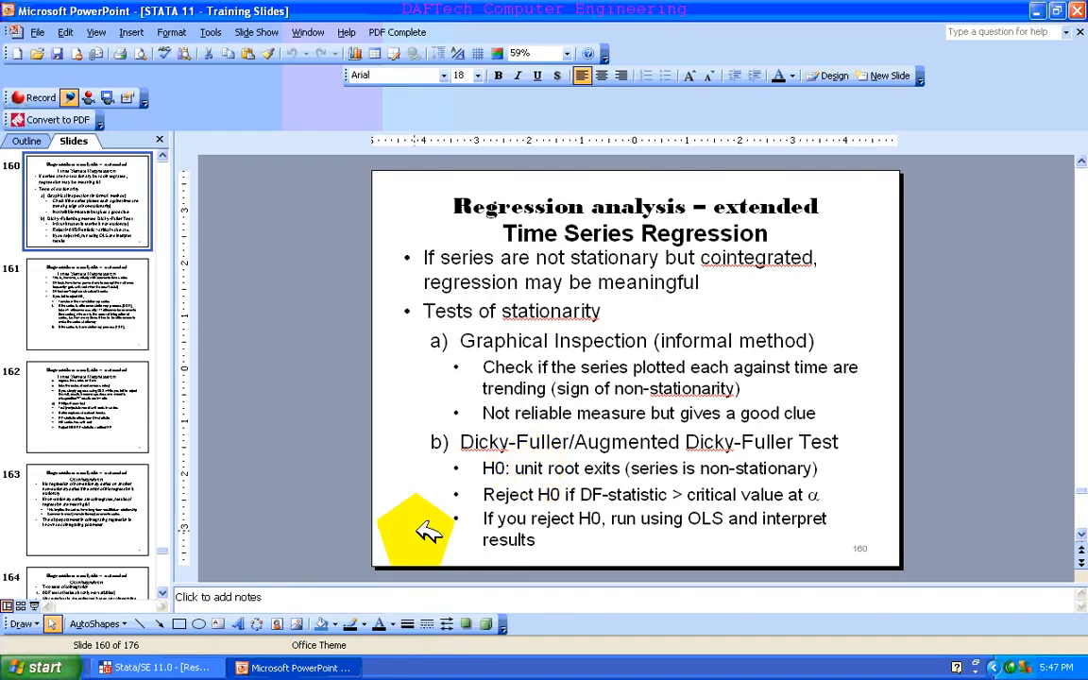
pyautogui.click(33, 605)
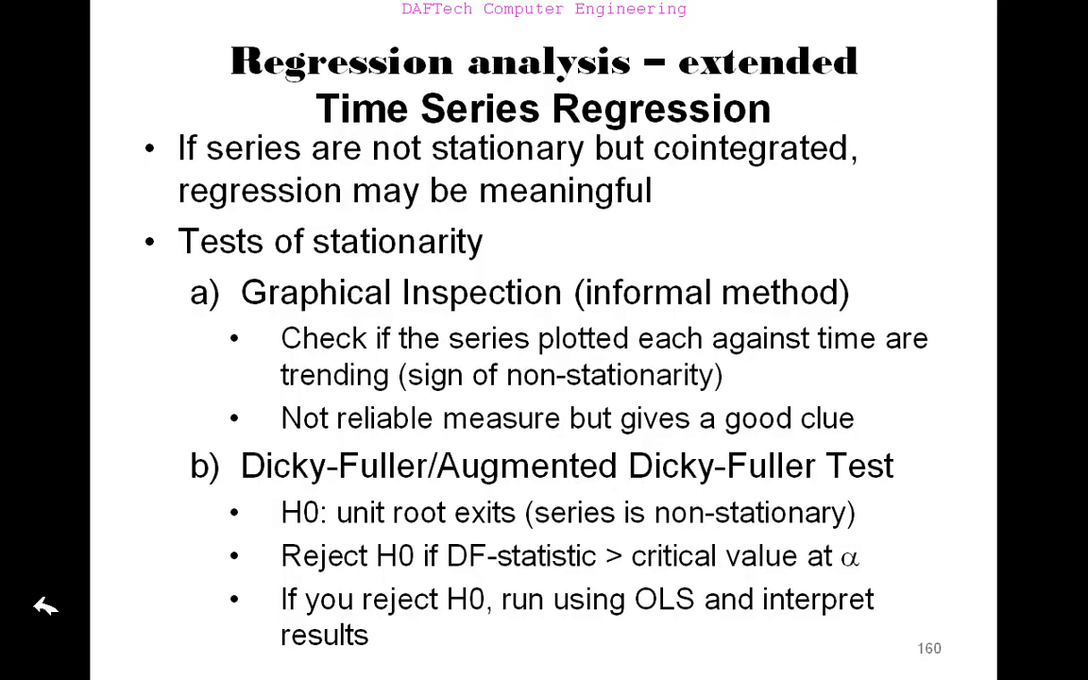
pyautogui.click(397, 566)
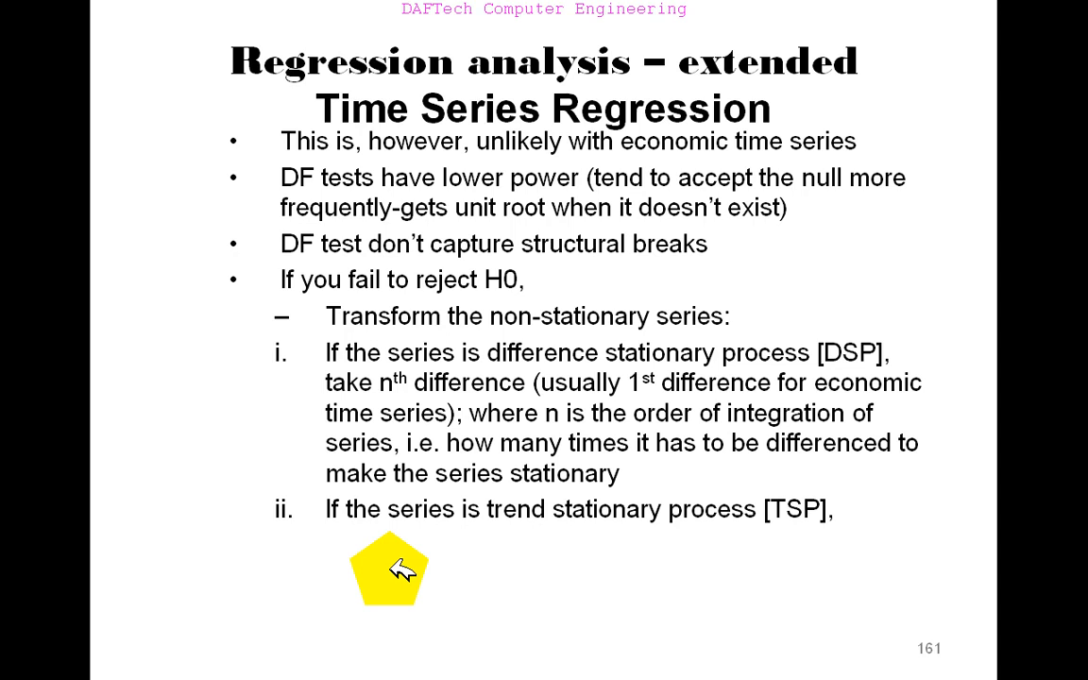
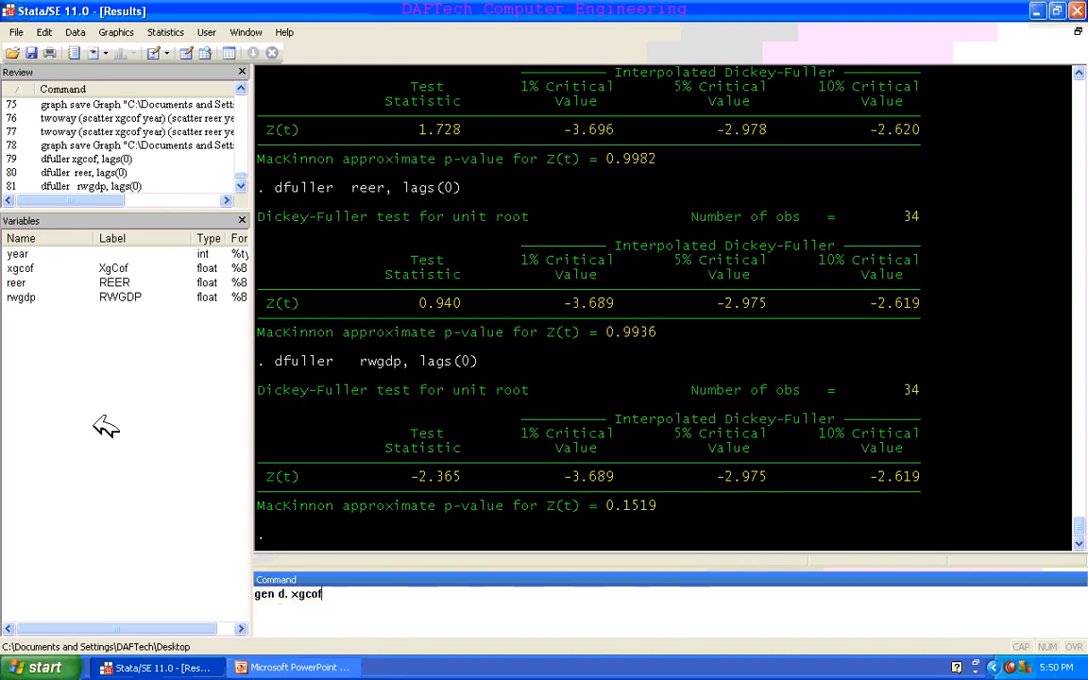
# - Try to generate the first difference of xgcof with gen d. xgcof, and retry it as gen dxgcof=d. xgcof
pyautogui.press('Return')
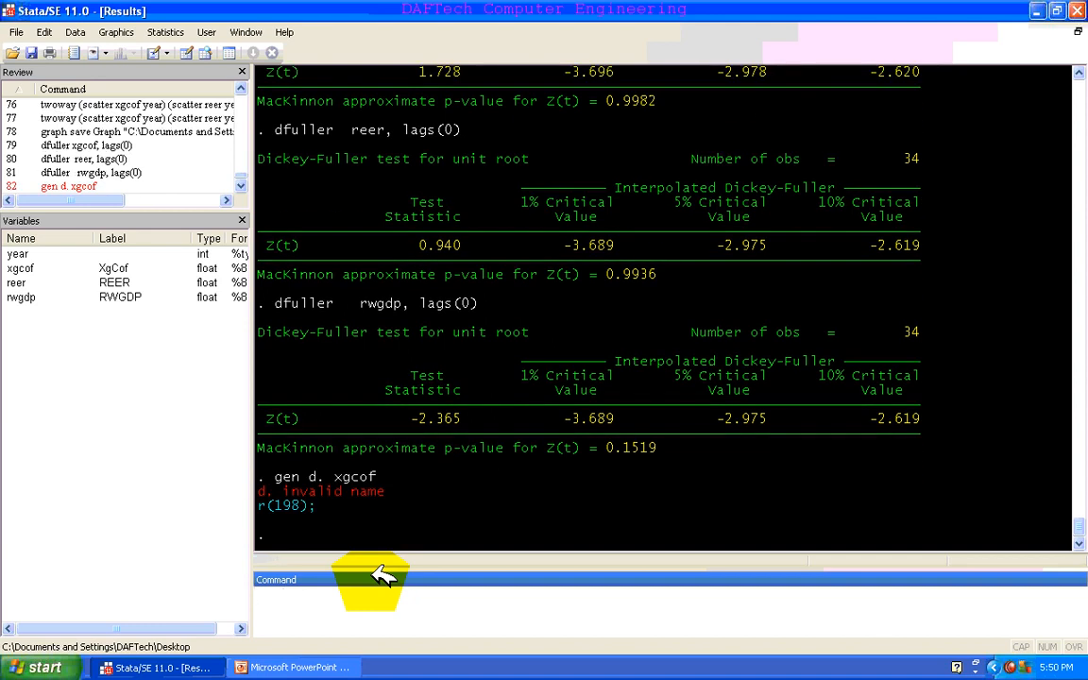
pyautogui.click(68, 186)
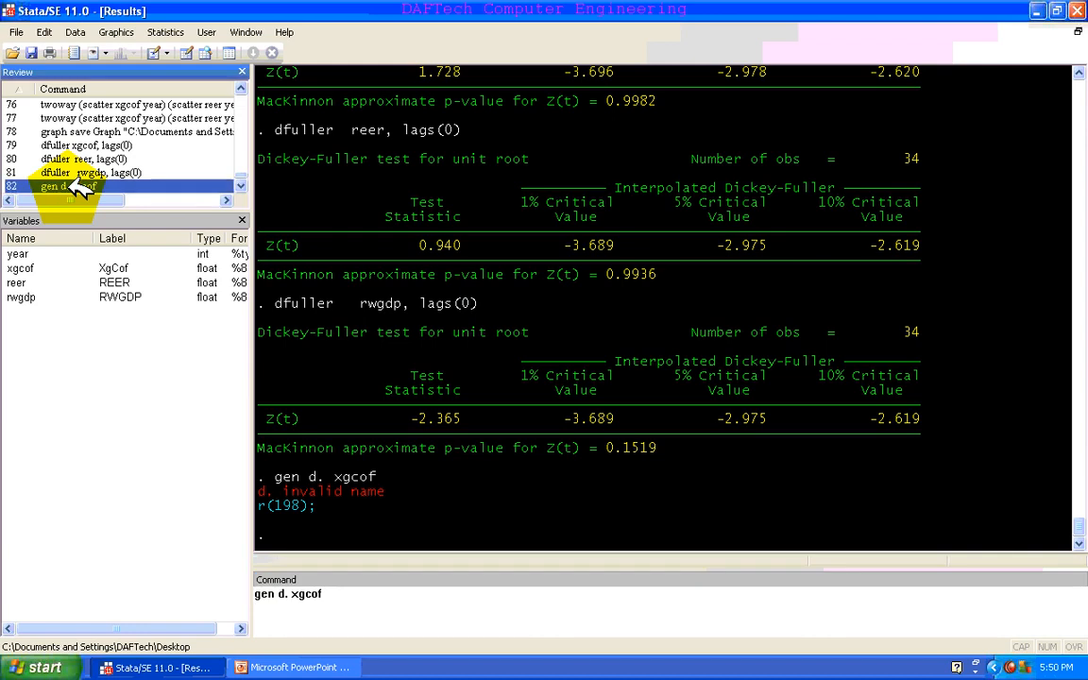
pyautogui.click(288, 584)
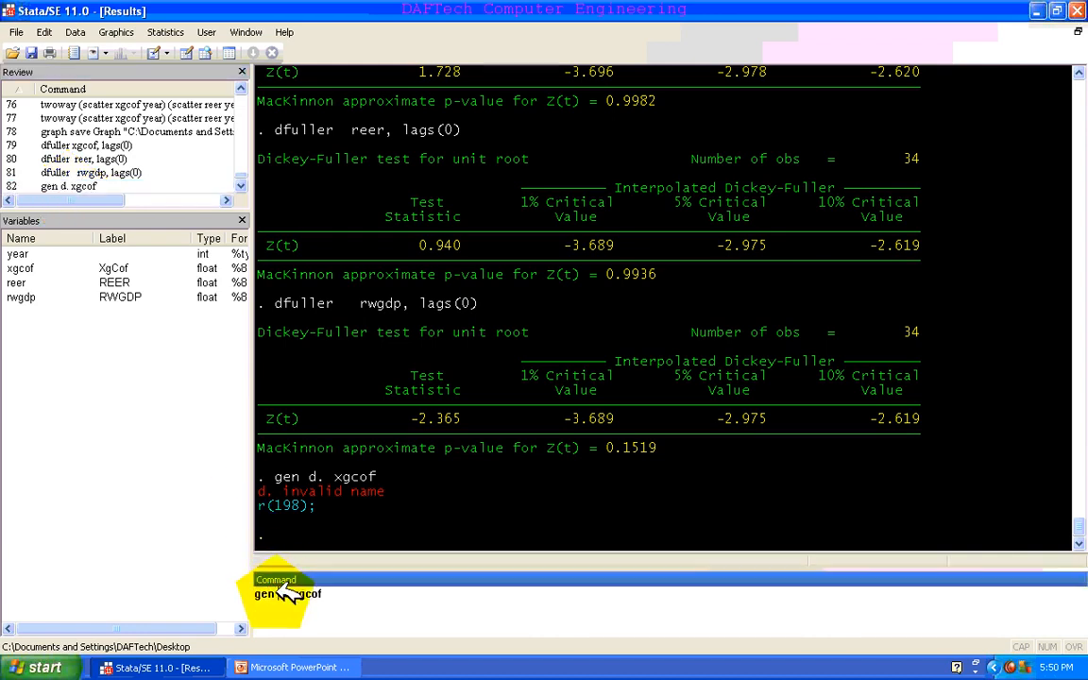
pyautogui.write('dxgcof=d. xgcof')
pyautogui.click(281, 594)
pyautogui.write('d')
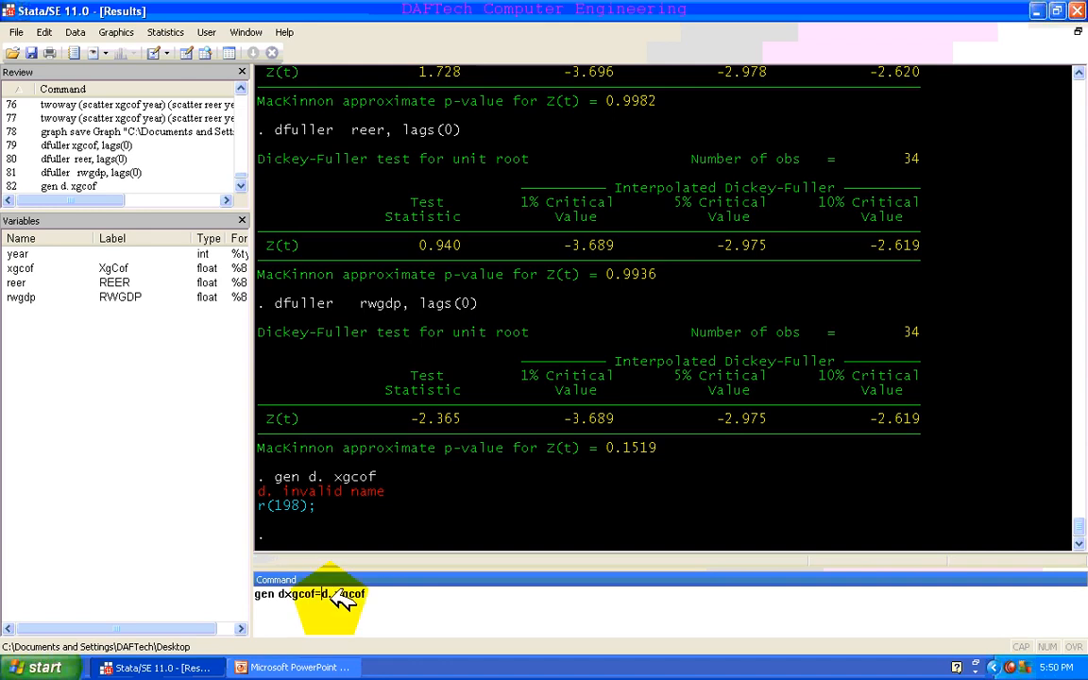
pyautogui.press('Return')
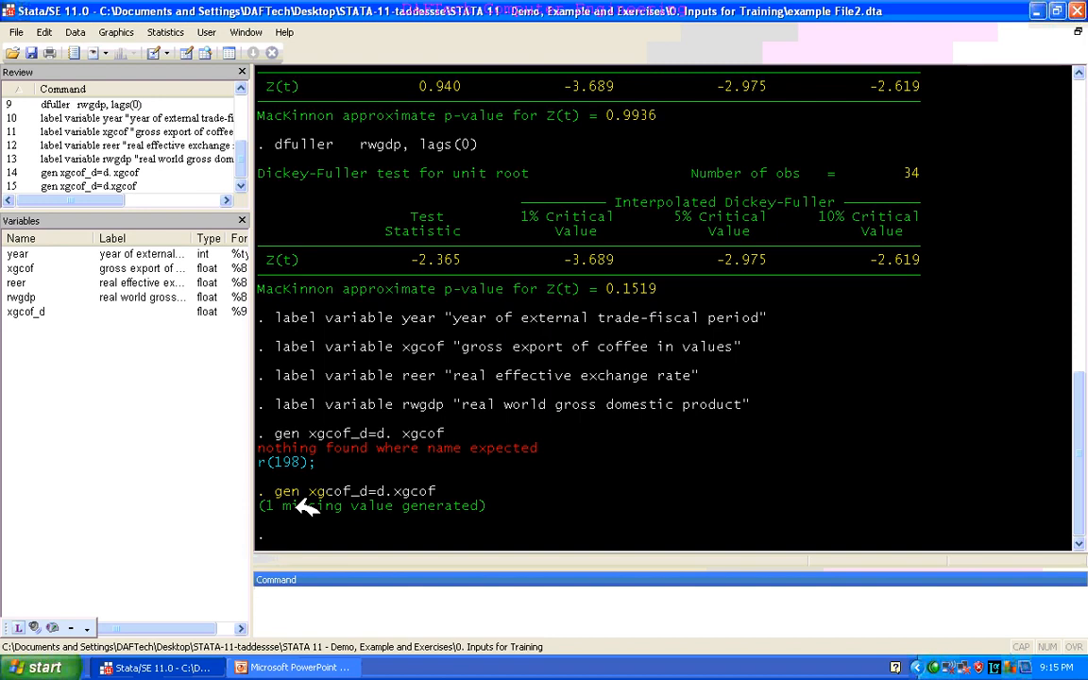
# - Generate the first difference of reer by adapting the recalled xgcof_d command to gen reer_d=d.reer, without a space after d
pyautogui.click(294, 559)
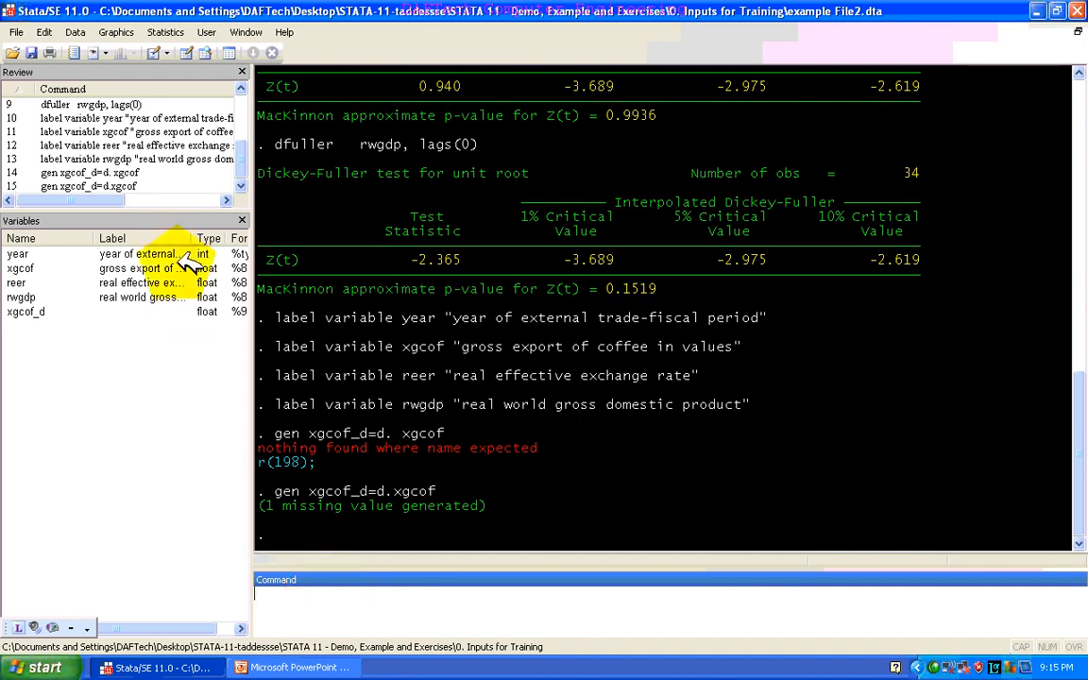
pyautogui.click(71, 186)
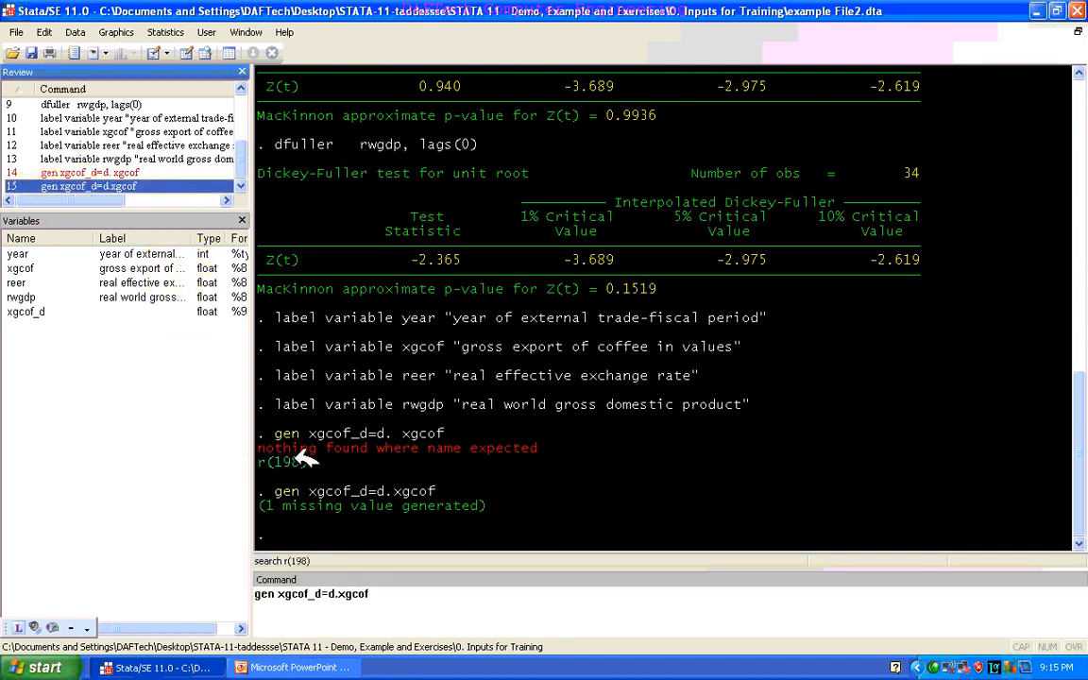
pyautogui.click(302, 594)
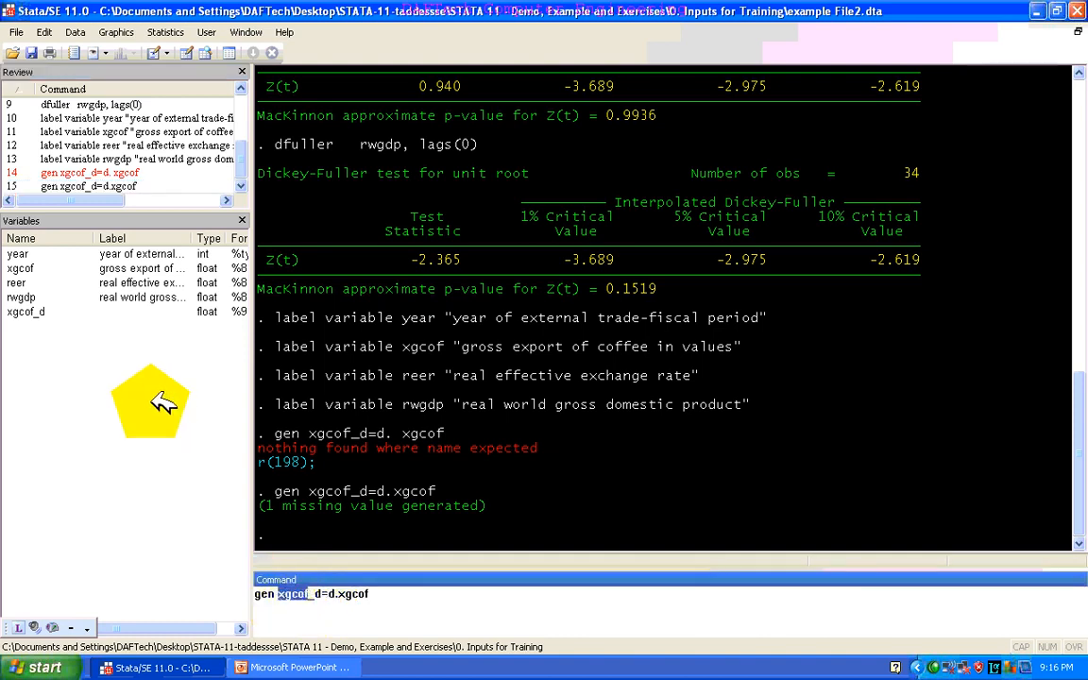
pyautogui.click(19, 282)
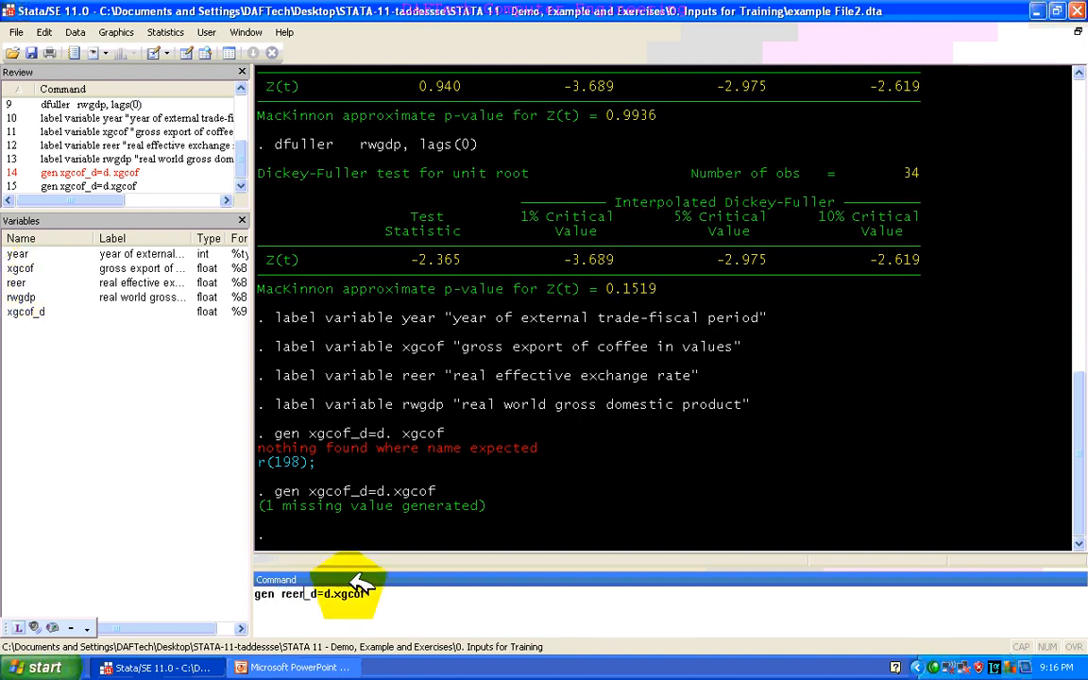
pyautogui.moveTo(369, 594); pyautogui.dragTo(336, 592)
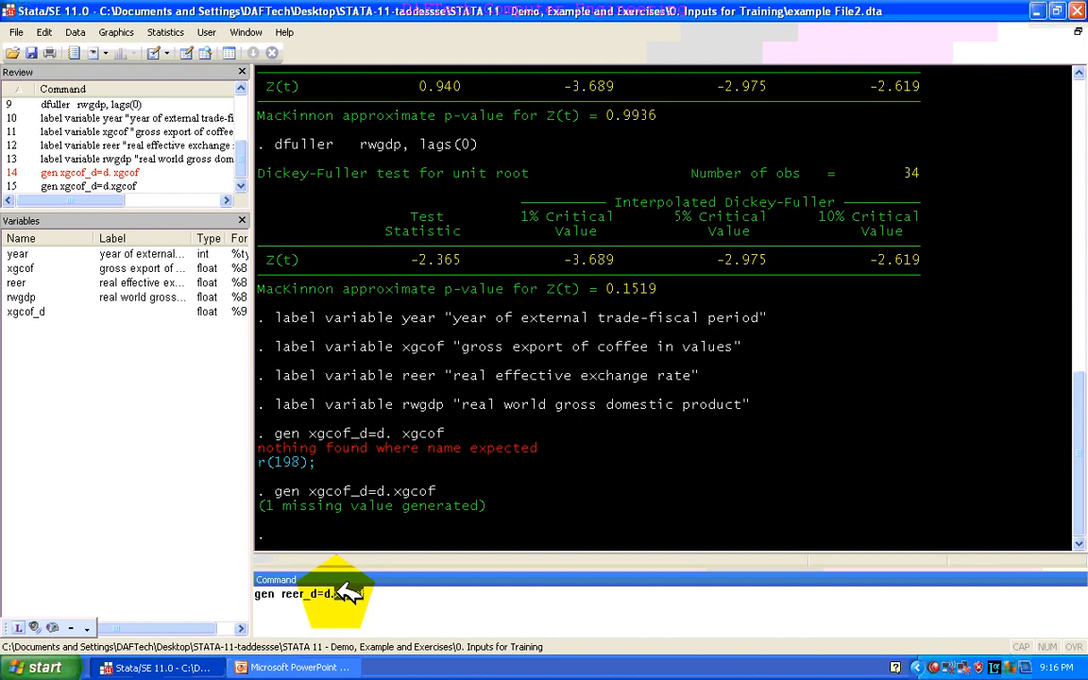
pyautogui.click(28, 281)
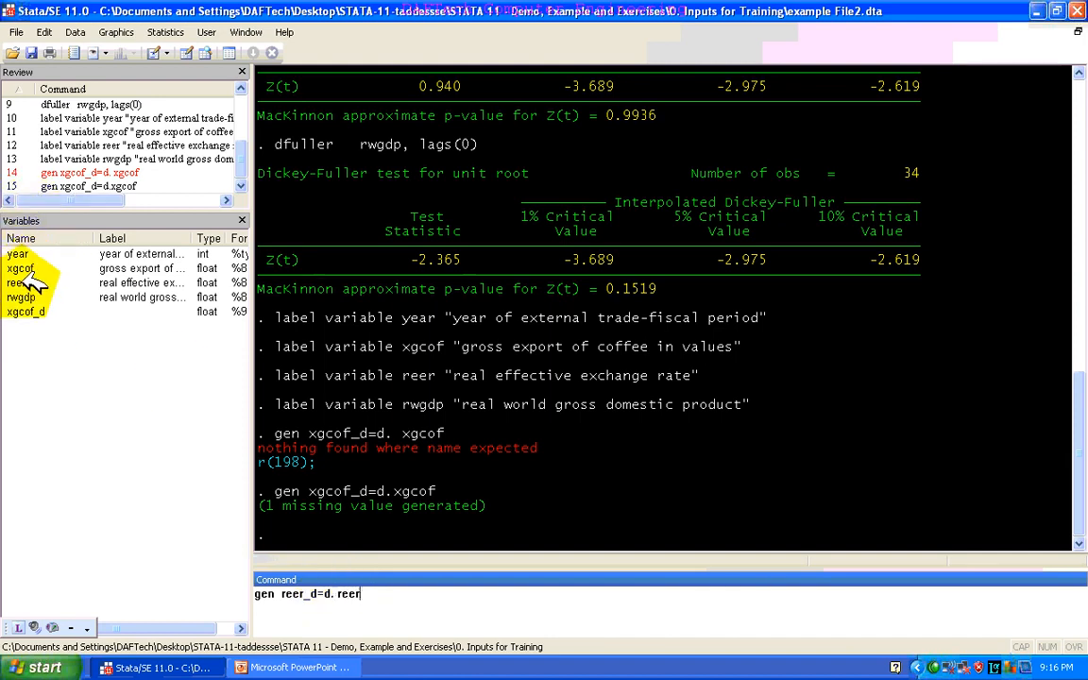
pyautogui.press('Return')
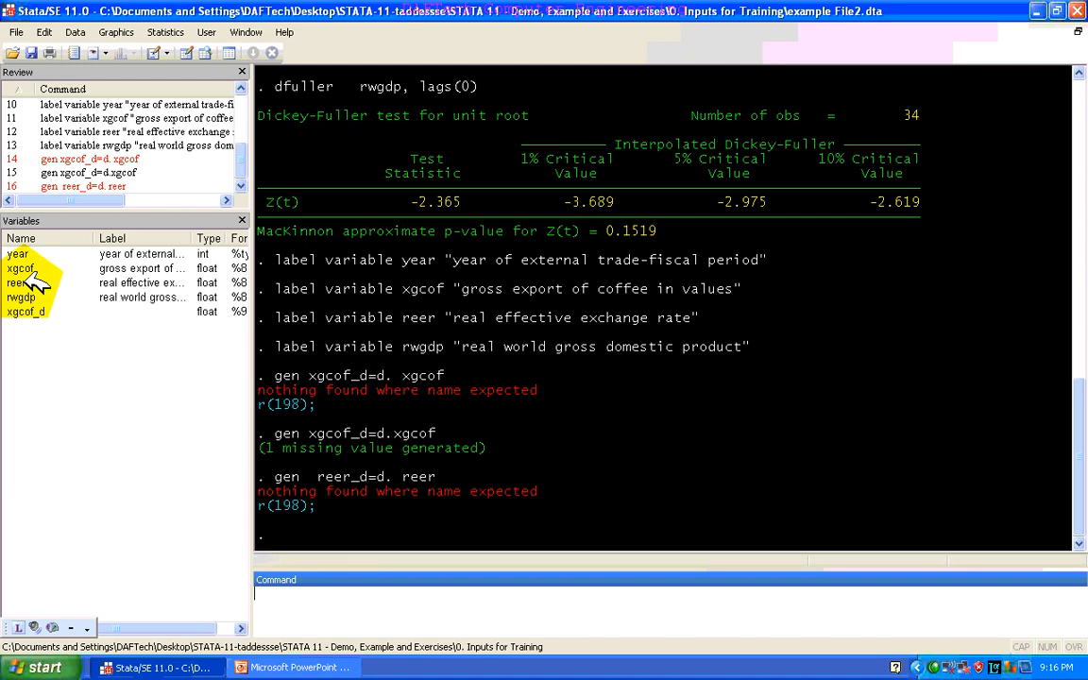
pyautogui.click(85, 186)
pyautogui.click(376, 600)
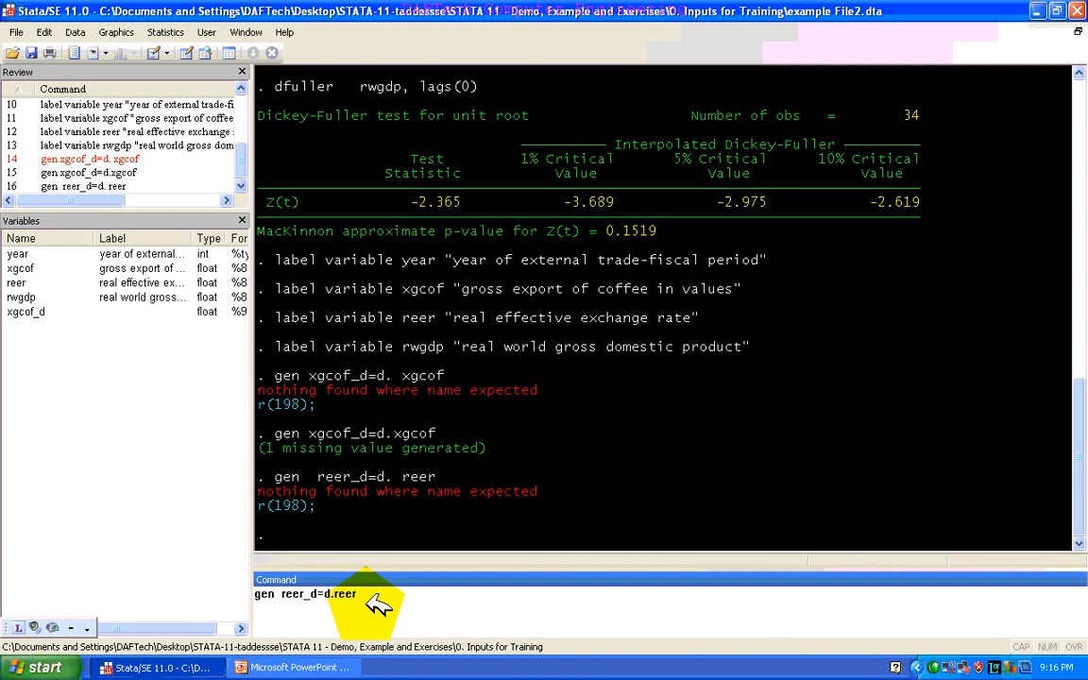
pyautogui.press('Return')
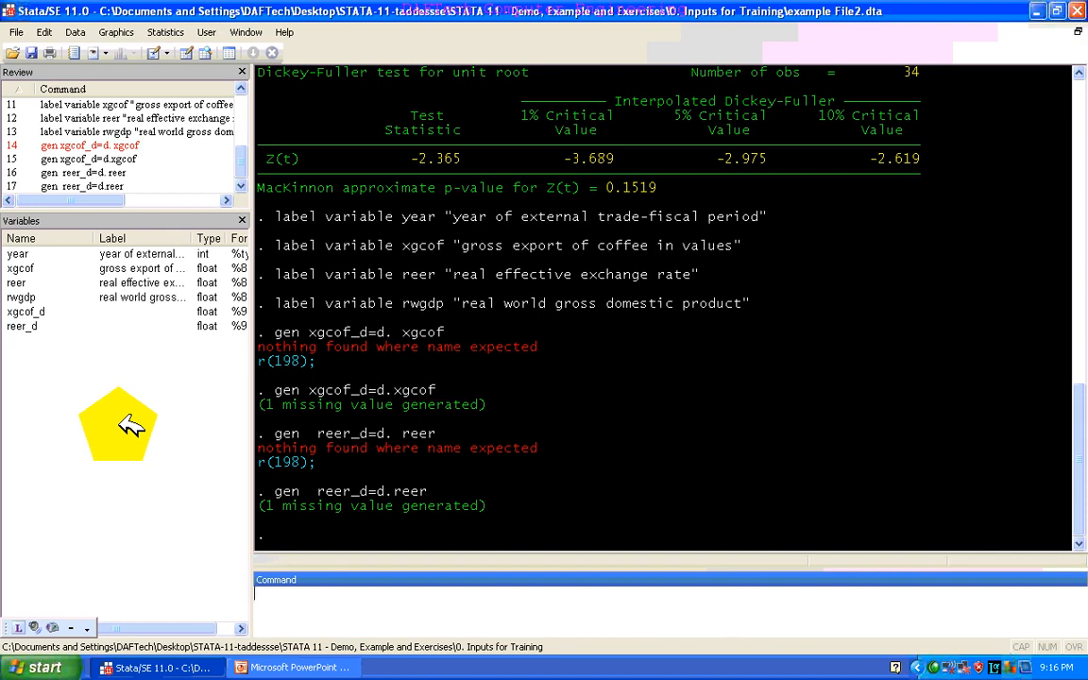
# - Recall the reer_d command, replace both occurrences of reer with rwgdp, and run it as gen rwgdp_d=d.rwgdp
pyautogui.click(76, 186)
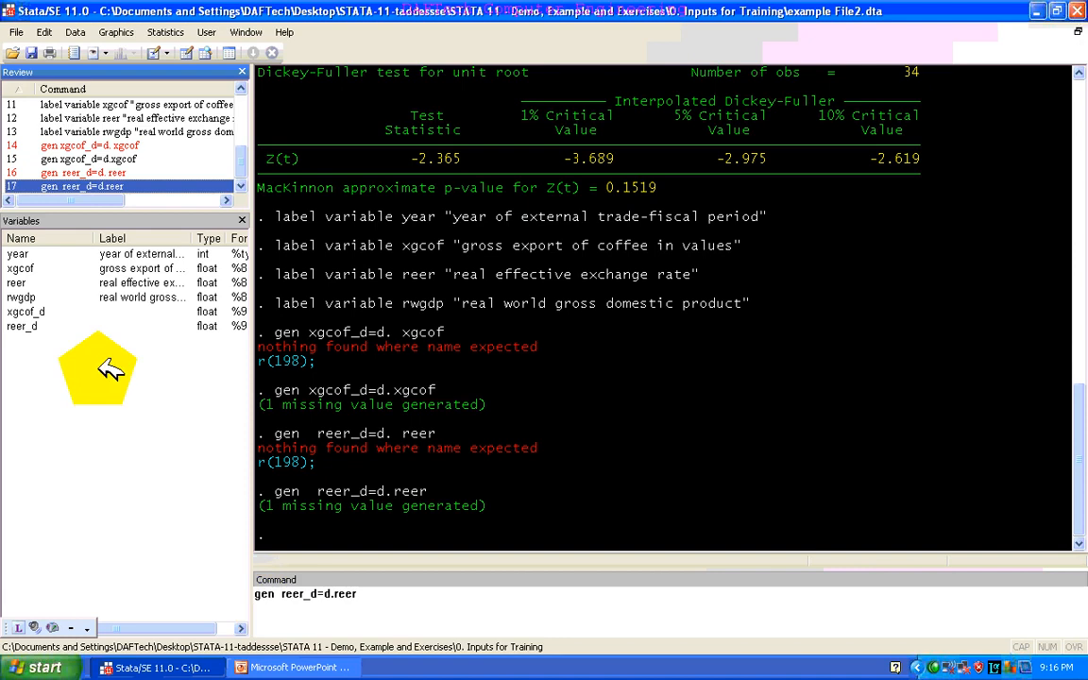
pyautogui.doubleClick(293, 593)
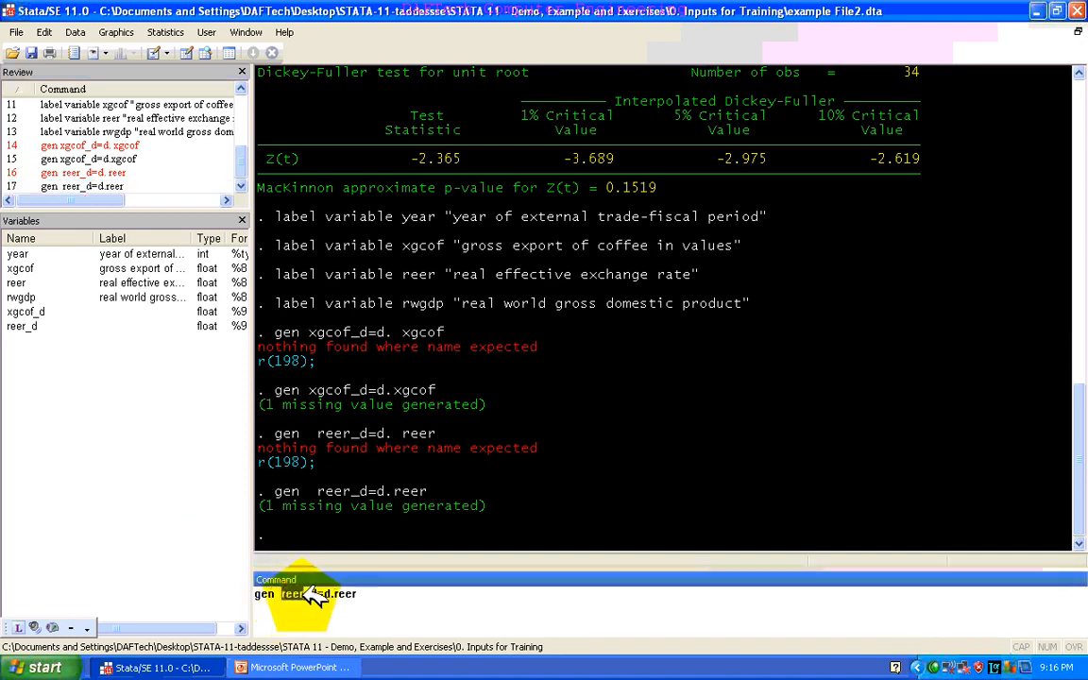
pyautogui.click(22, 297)
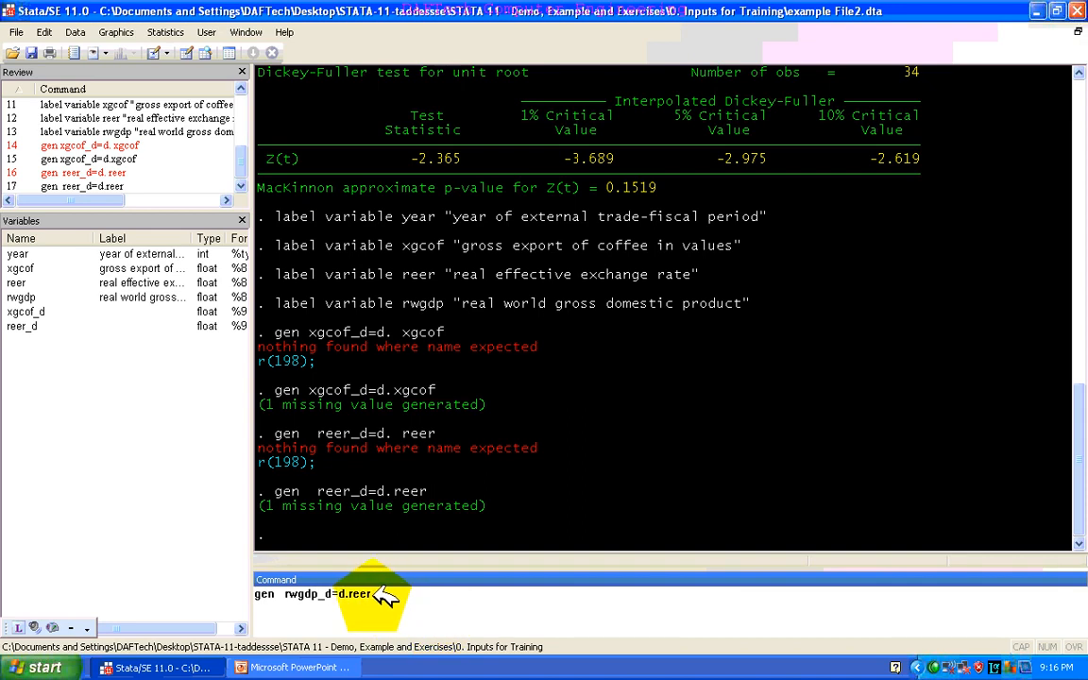
pyautogui.moveTo(373, 594); pyautogui.dragTo(350, 592)
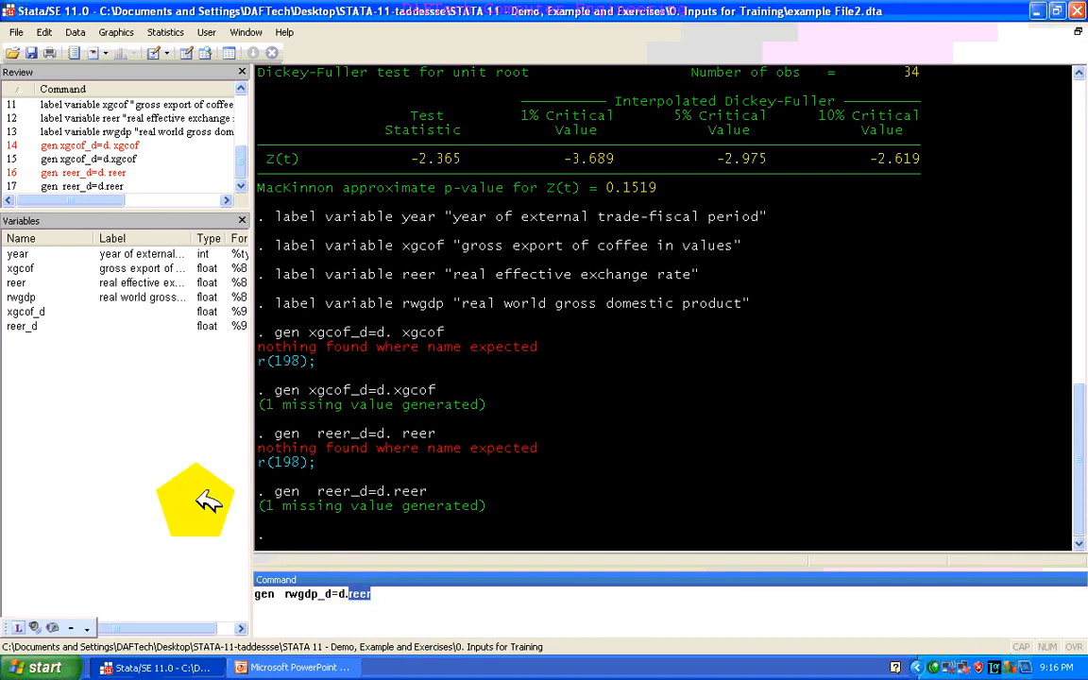
pyautogui.click(27, 295)
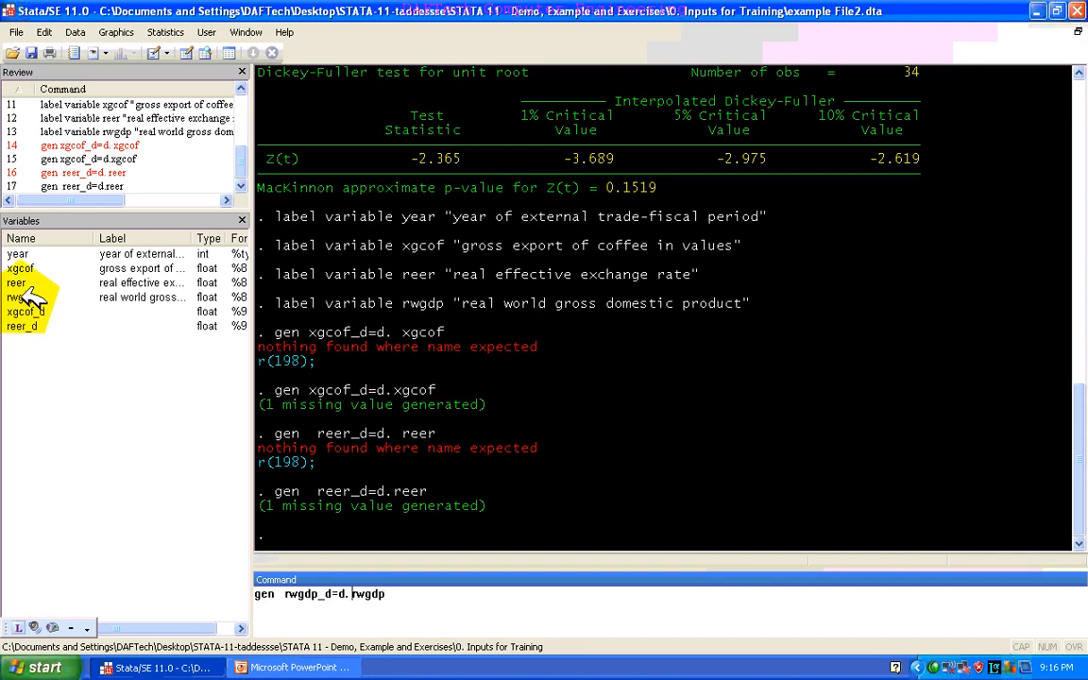
pyautogui.press('BackSpace')
pyautogui.press('Return')
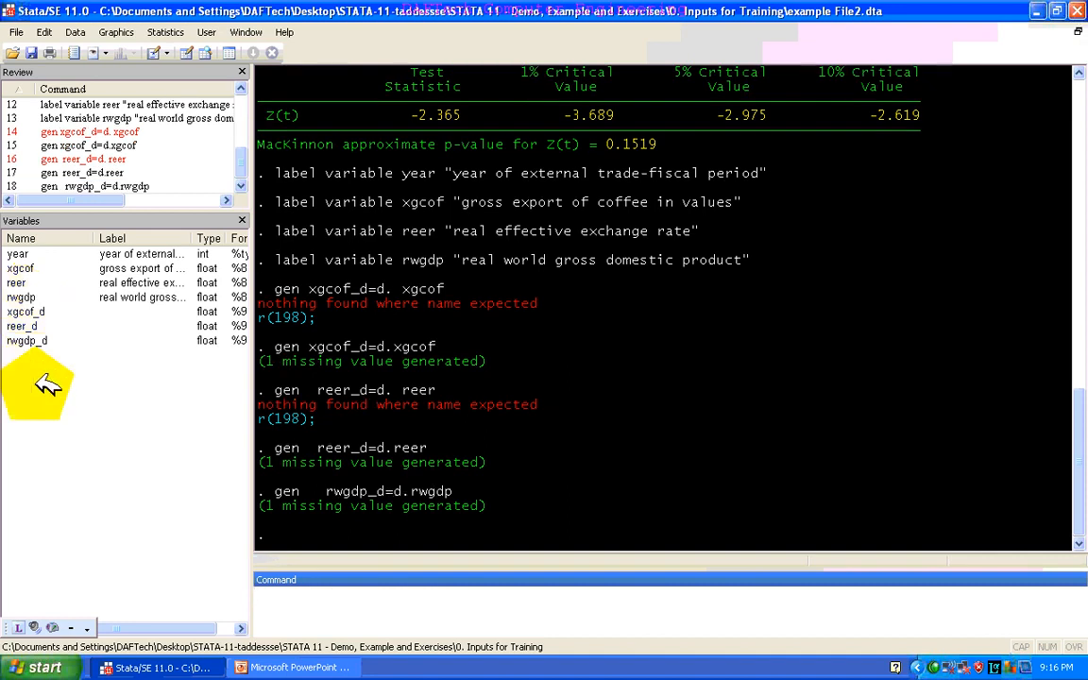
# - Run an Augmented Dickey-Fuller unit-root test on the differenced variable xgcof_d with 0 lagged differences
pyautogui.click(162, 32)
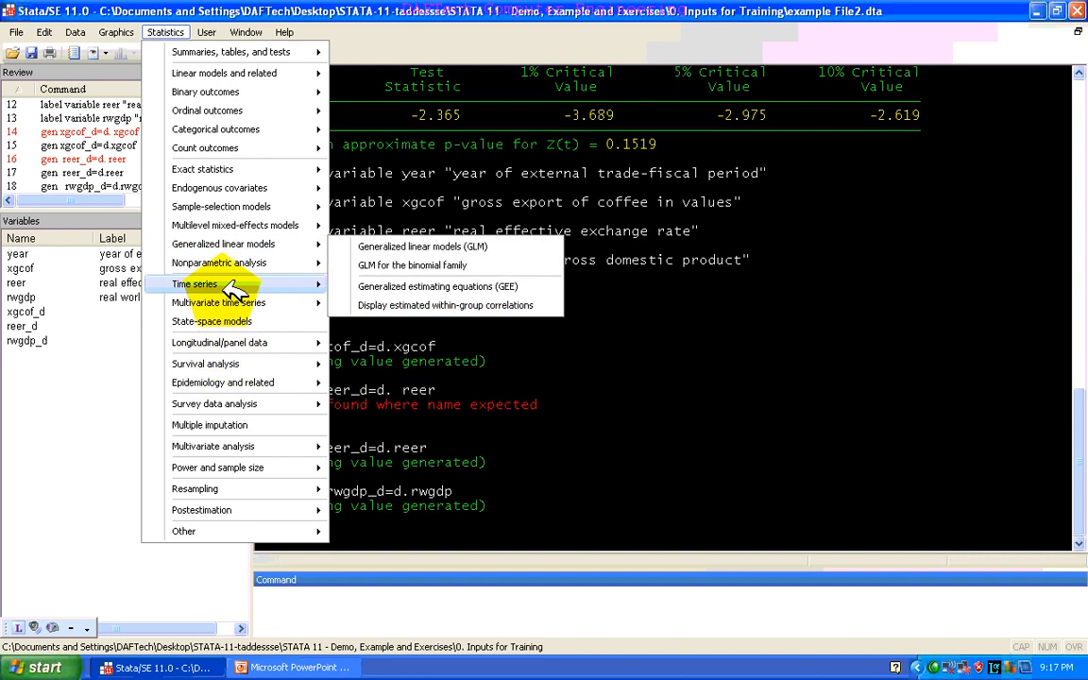
pyautogui.moveTo(229, 289)
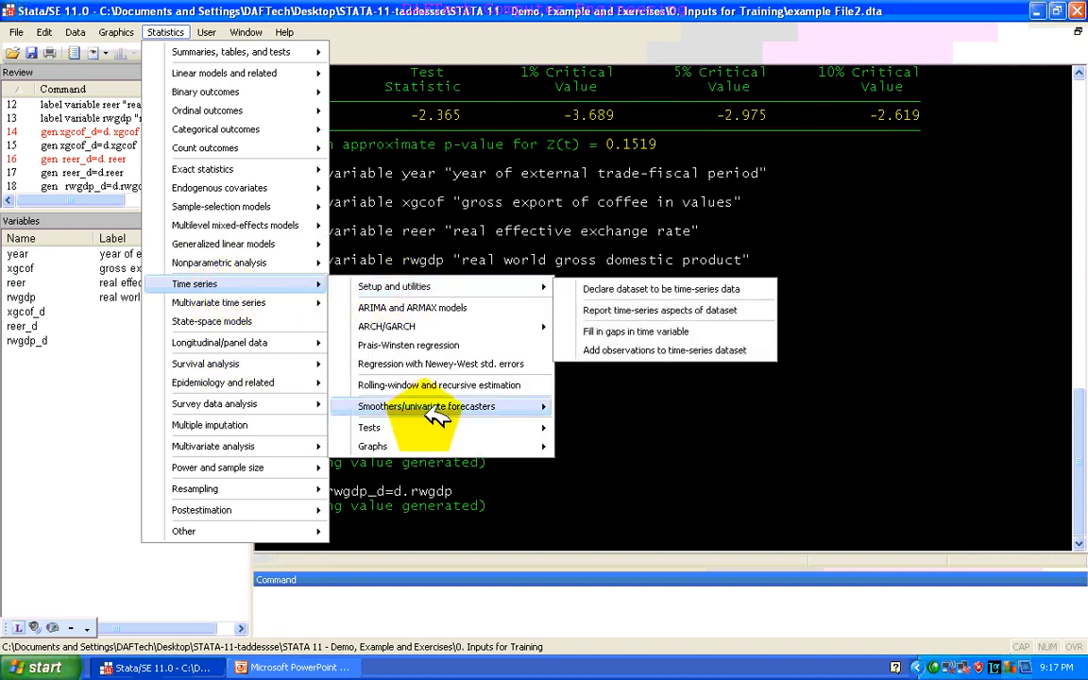
pyautogui.moveTo(437, 424)
pyautogui.click(623, 430)
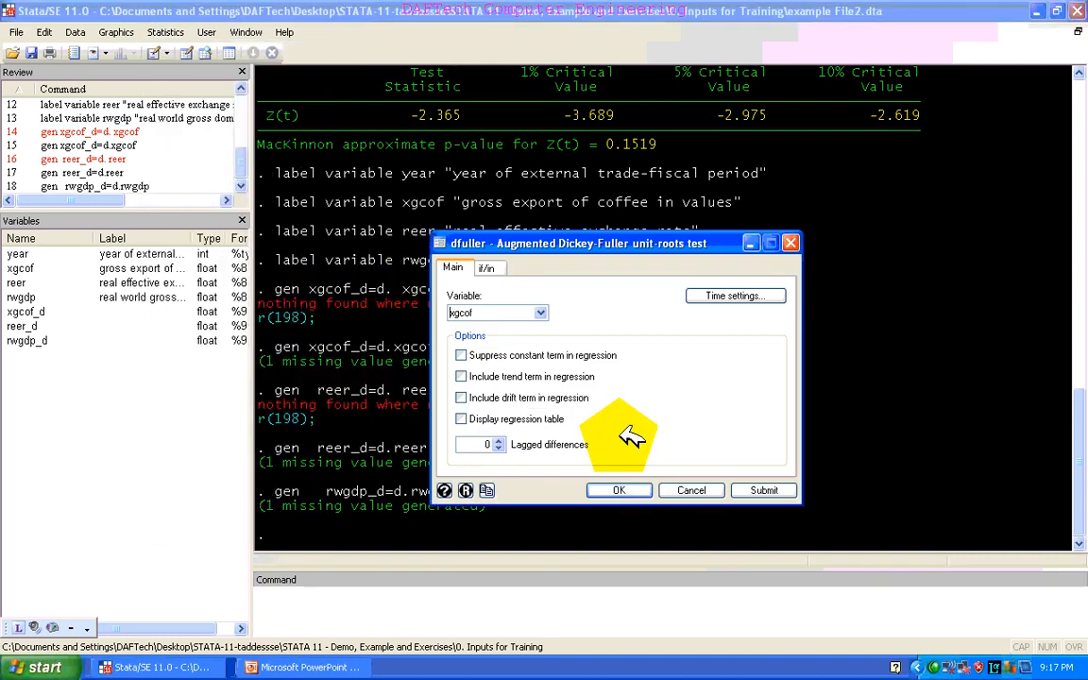
pyautogui.click(487, 312)
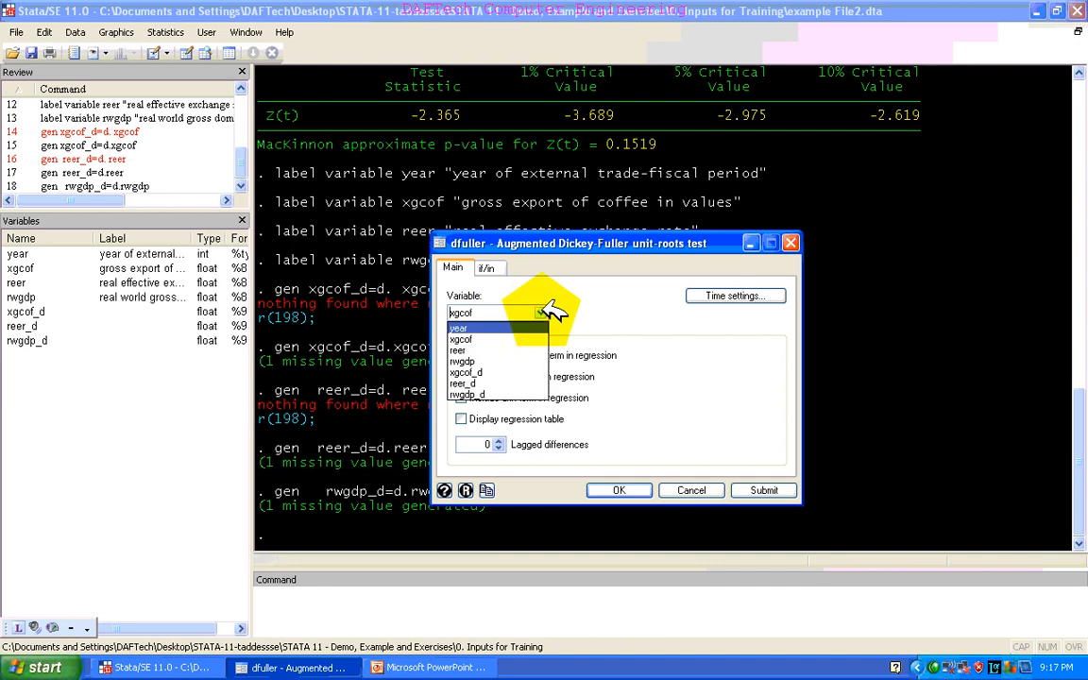
pyautogui.click(511, 372)
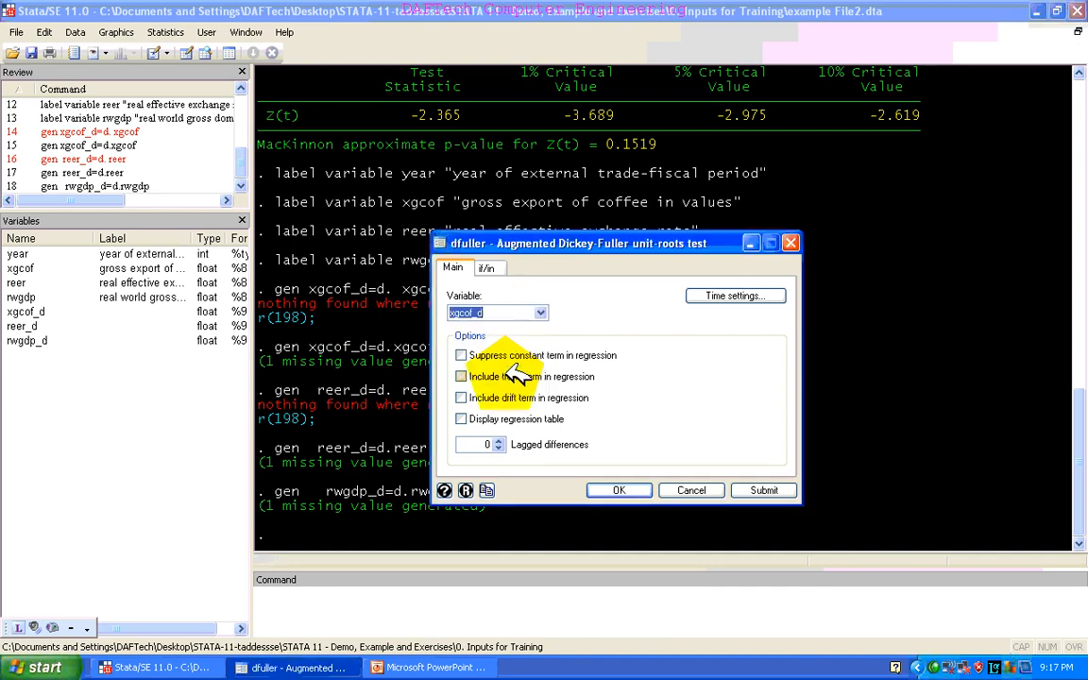
pyautogui.press('Return')
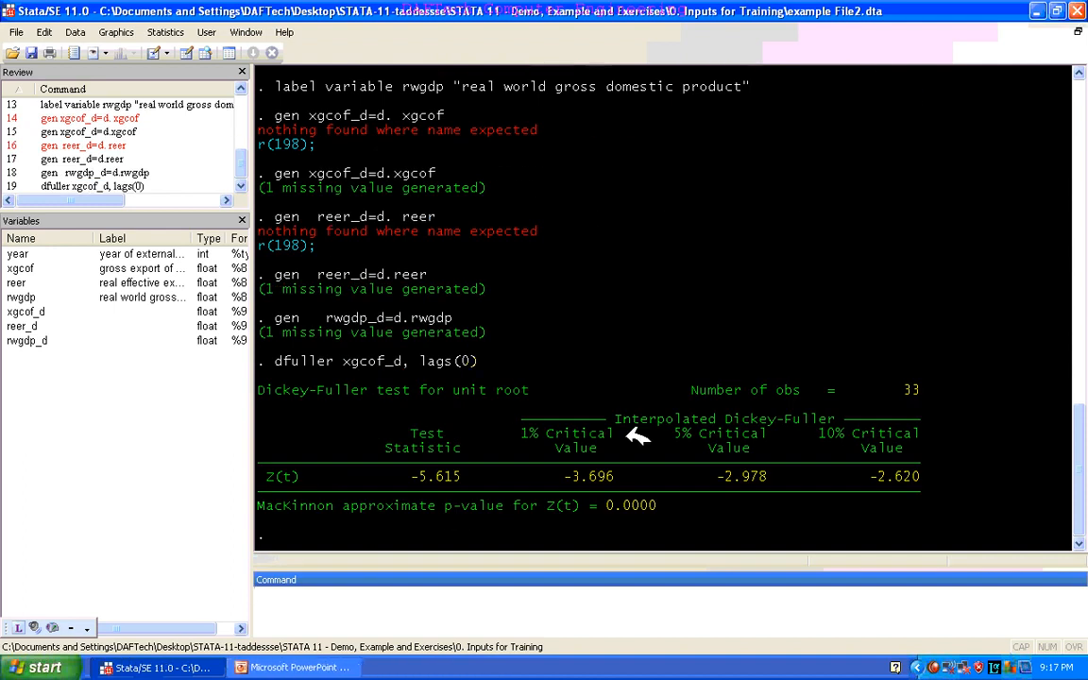
# - Run an Augmented Dickey-Fuller unit-root test on the differenced variable reer_d with 0 lagged differences
pyautogui.click(252, 101)
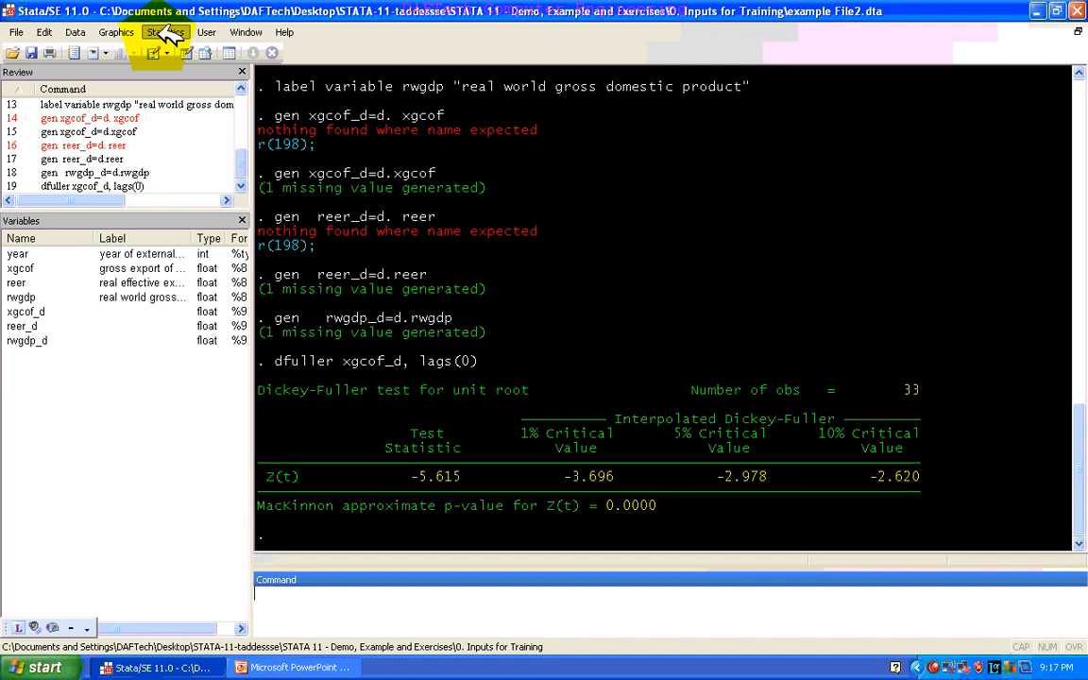
pyautogui.click(166, 32)
pyautogui.moveTo(257, 283)
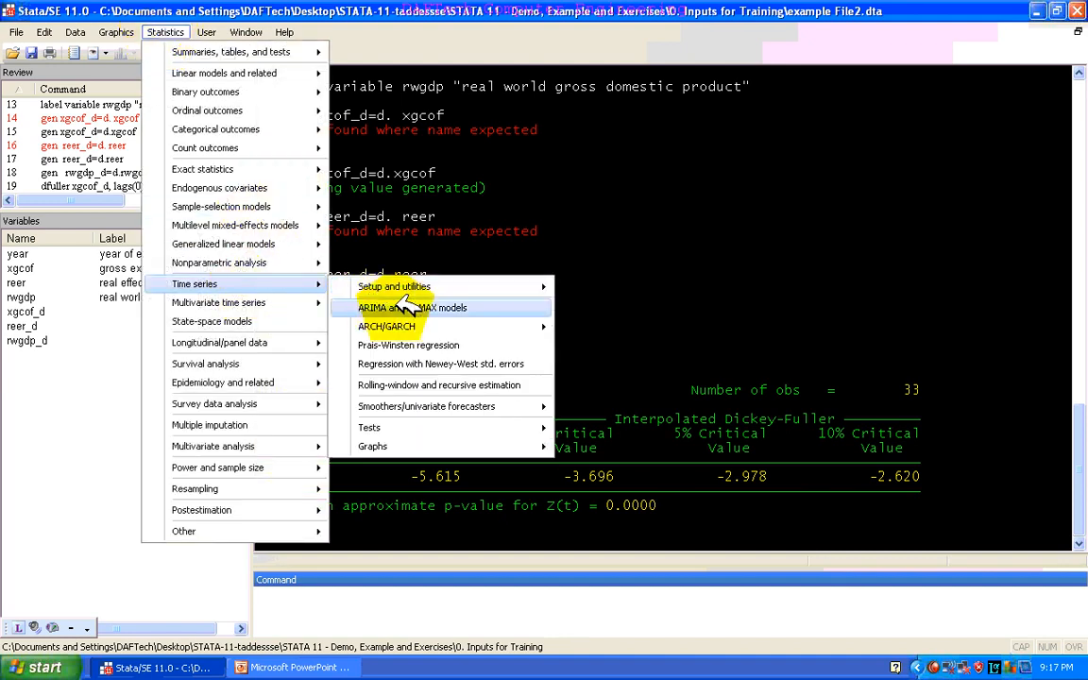
pyautogui.moveTo(397, 288)
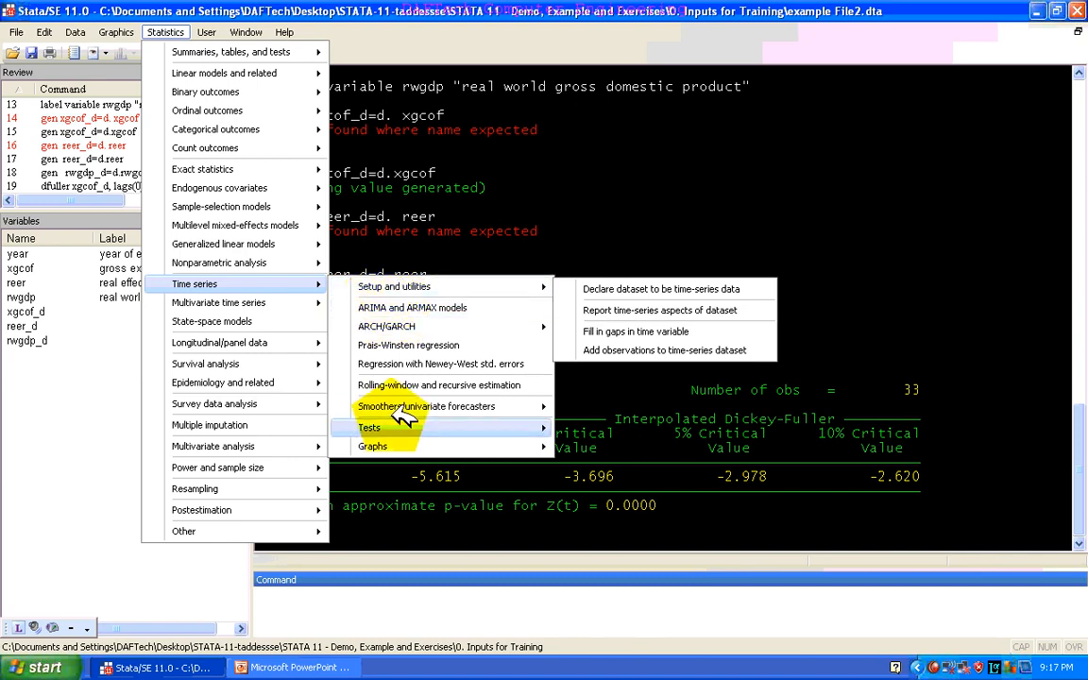
pyautogui.moveTo(420, 425)
pyautogui.click(595, 430)
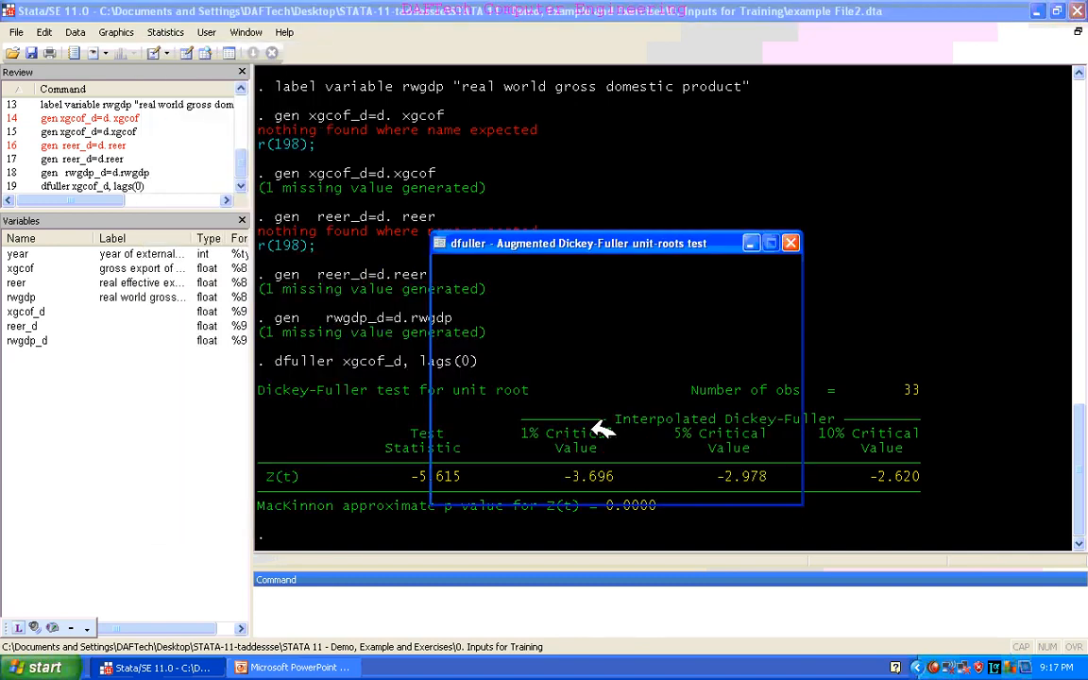
pyautogui.click(540, 315)
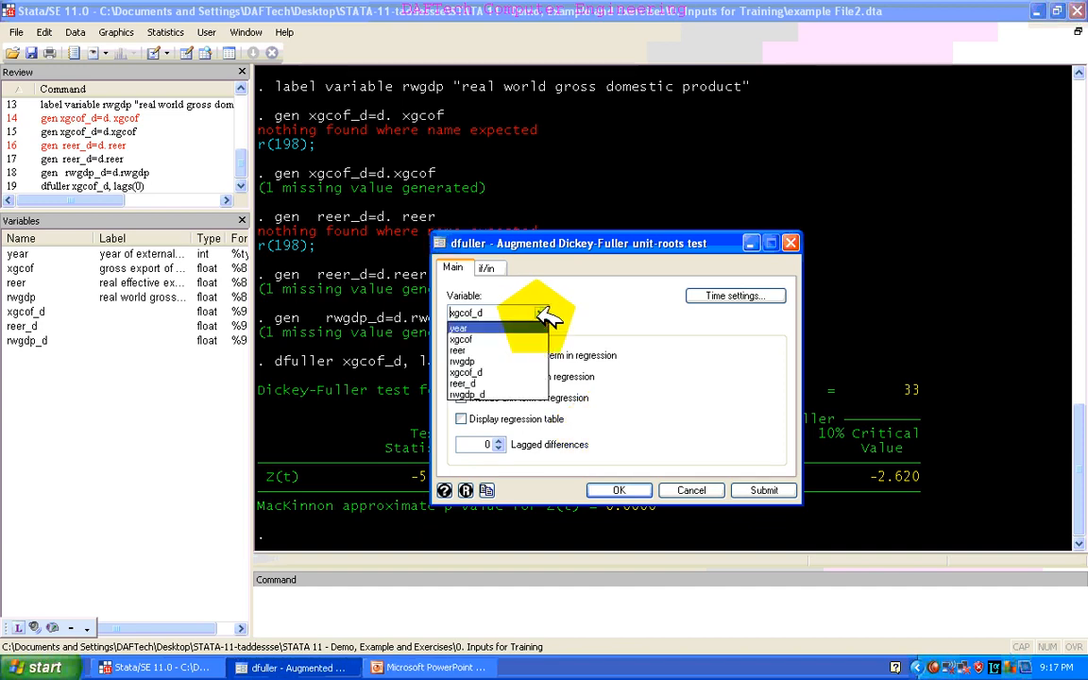
pyautogui.click(515, 383)
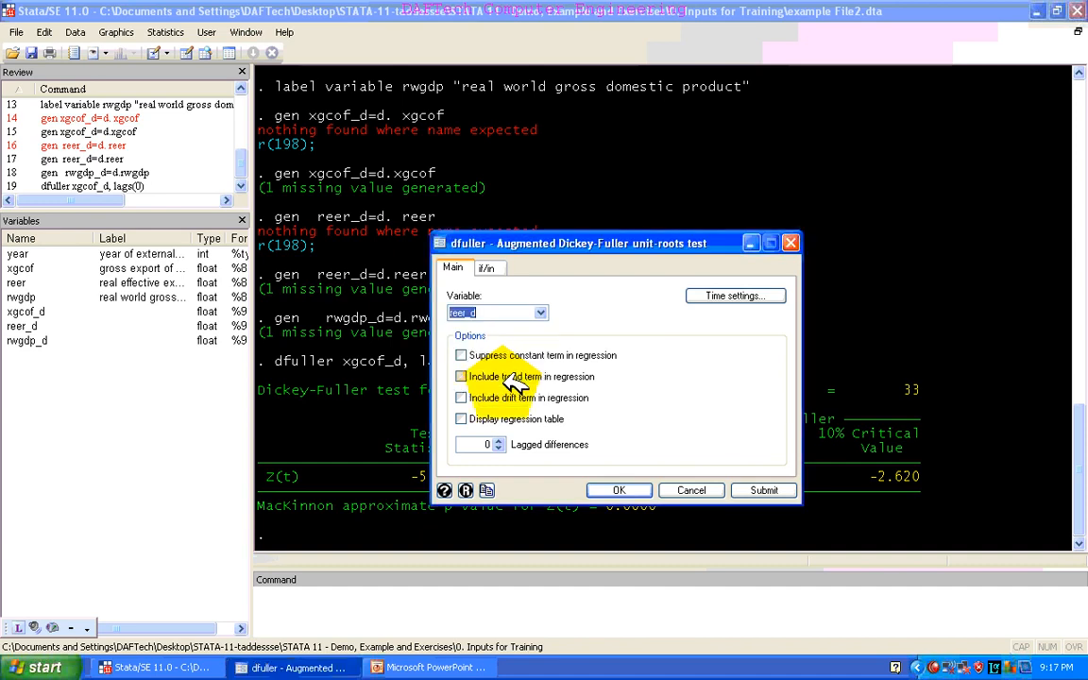
pyautogui.press('Return')
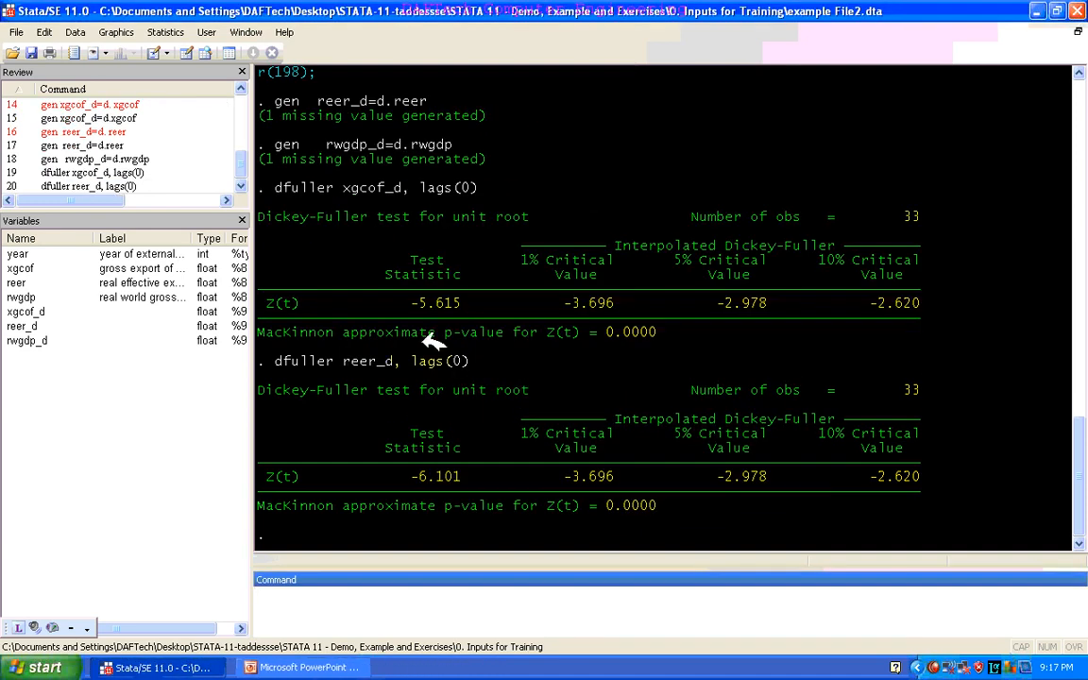
# - Recall the reer_d test command, replace its variable to run dfuller rwgdp_d, lags(0), and examine the three differenced-series test results
pyautogui.click(138, 186)
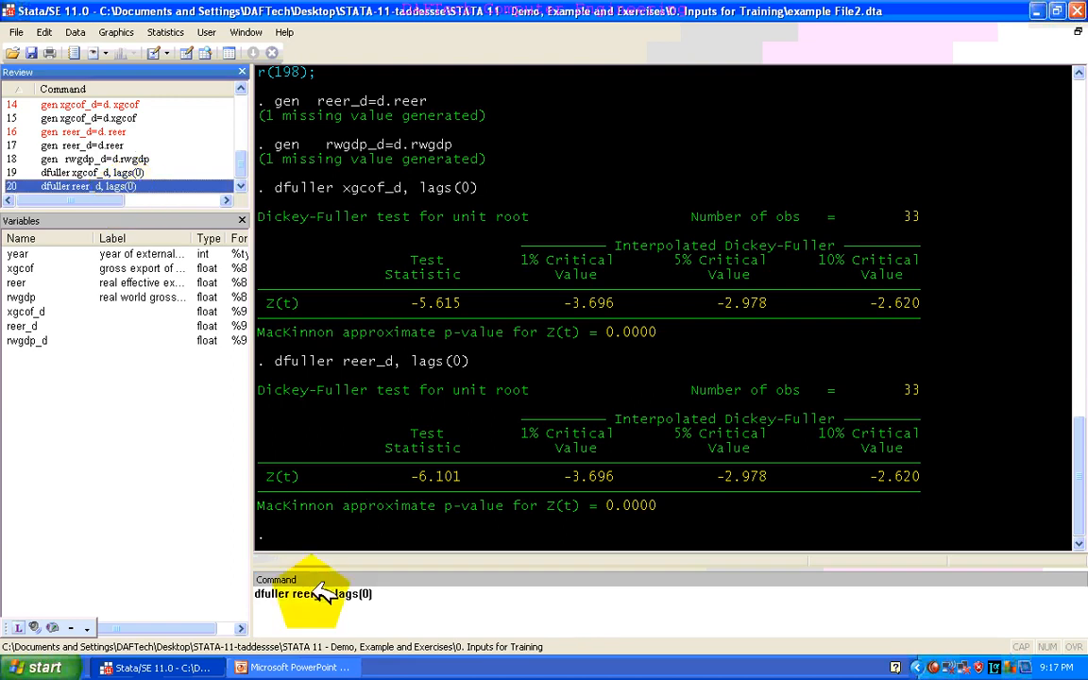
pyautogui.moveTo(290, 594); pyautogui.dragTo(341, 593)
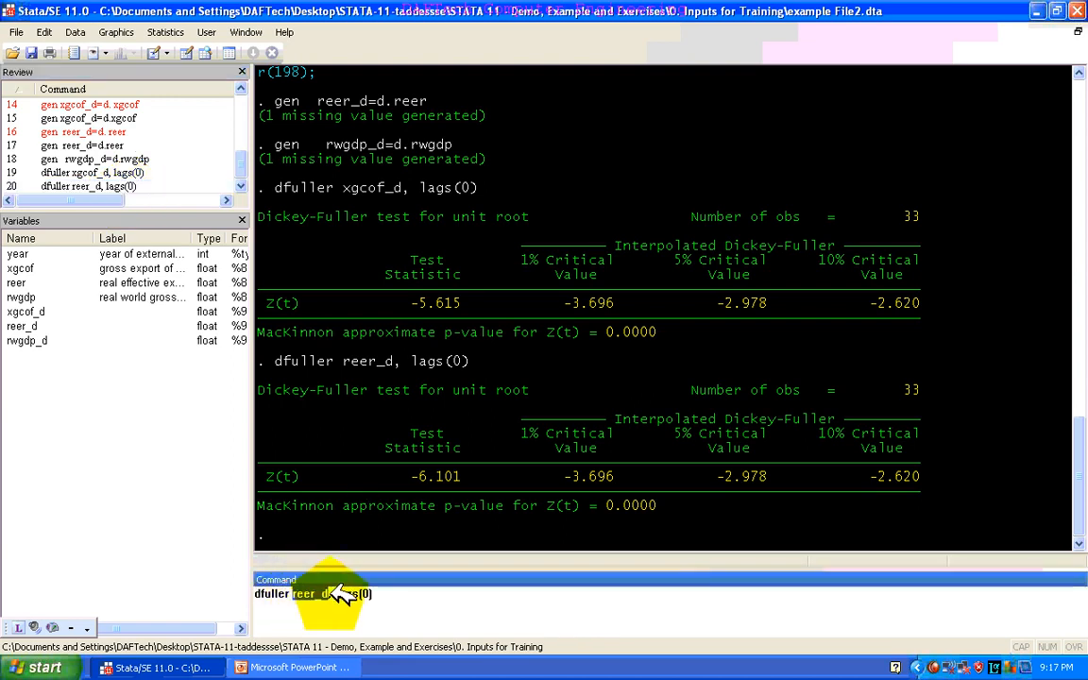
pyautogui.click(24, 340)
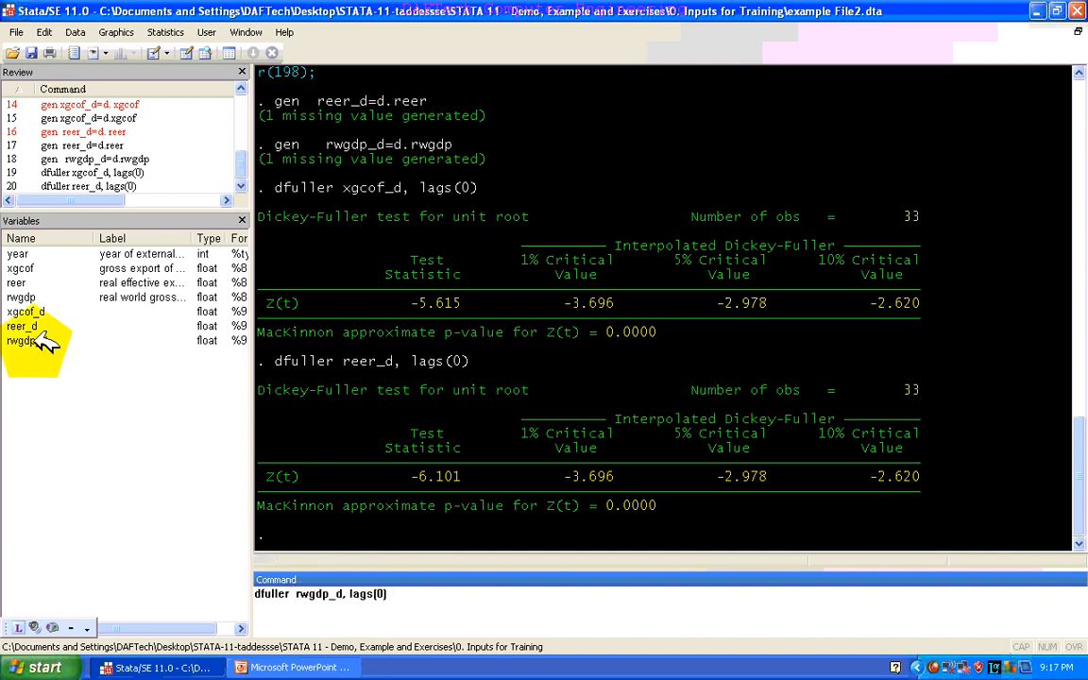
pyautogui.press('Return')
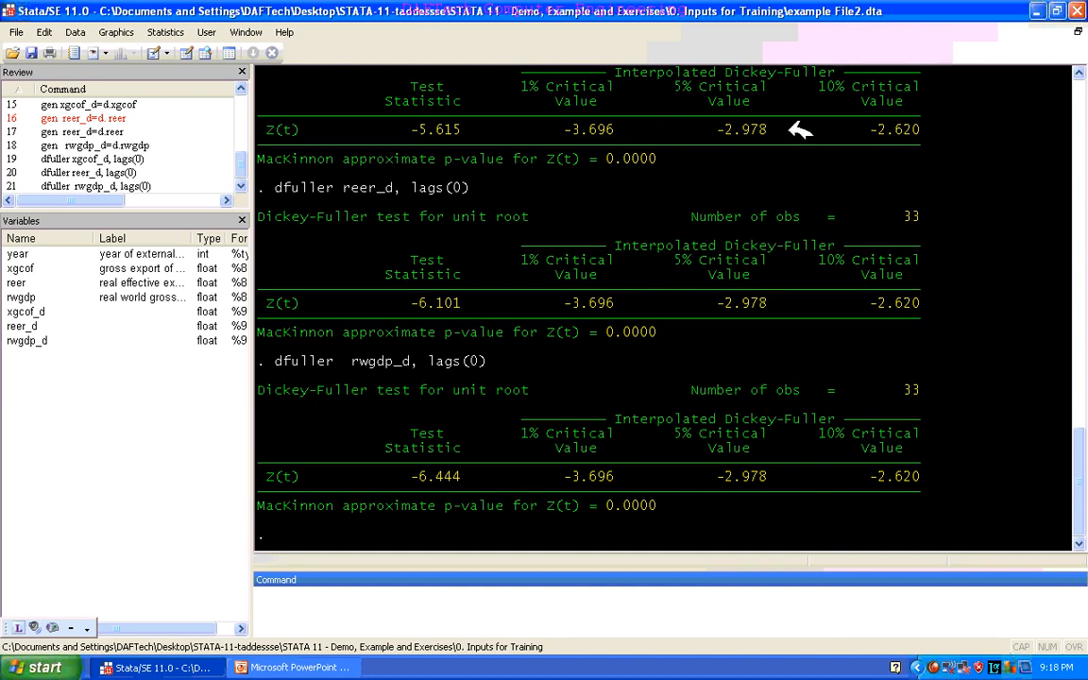
pyautogui.click(1081, 74)
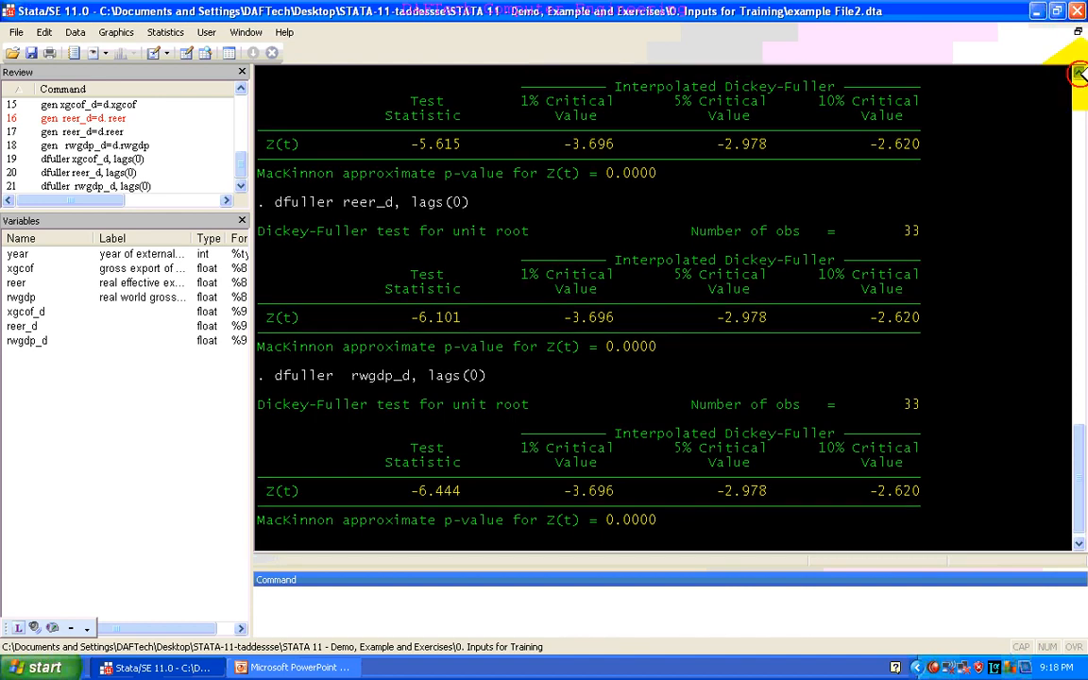
pyautogui.click(1080, 74)
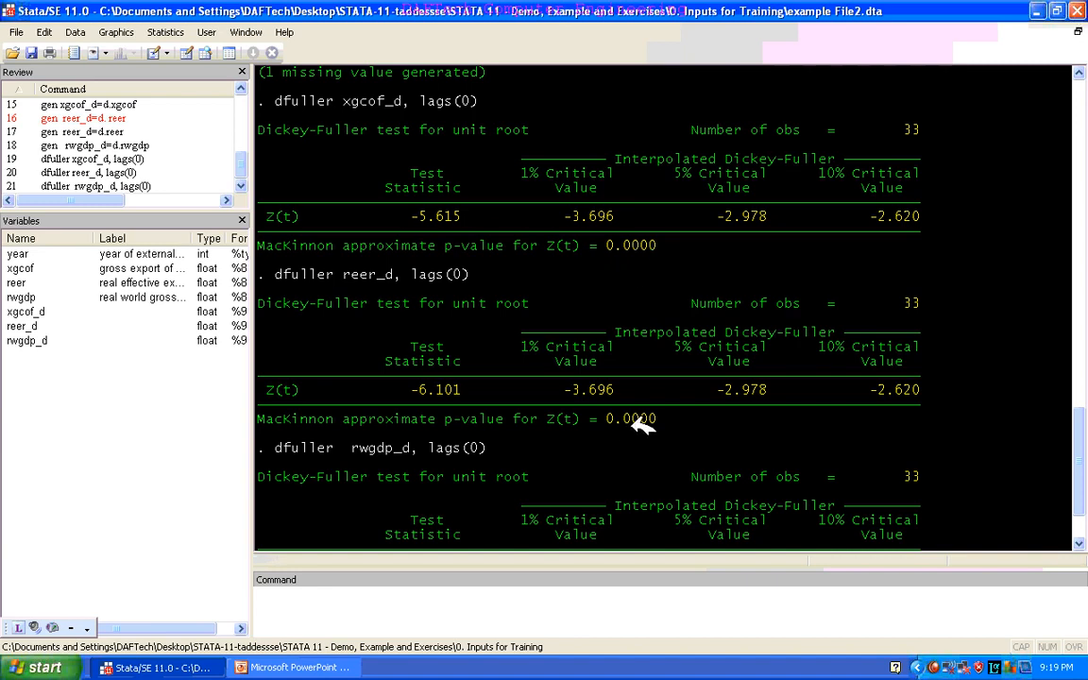
pyautogui.click(1080, 544)
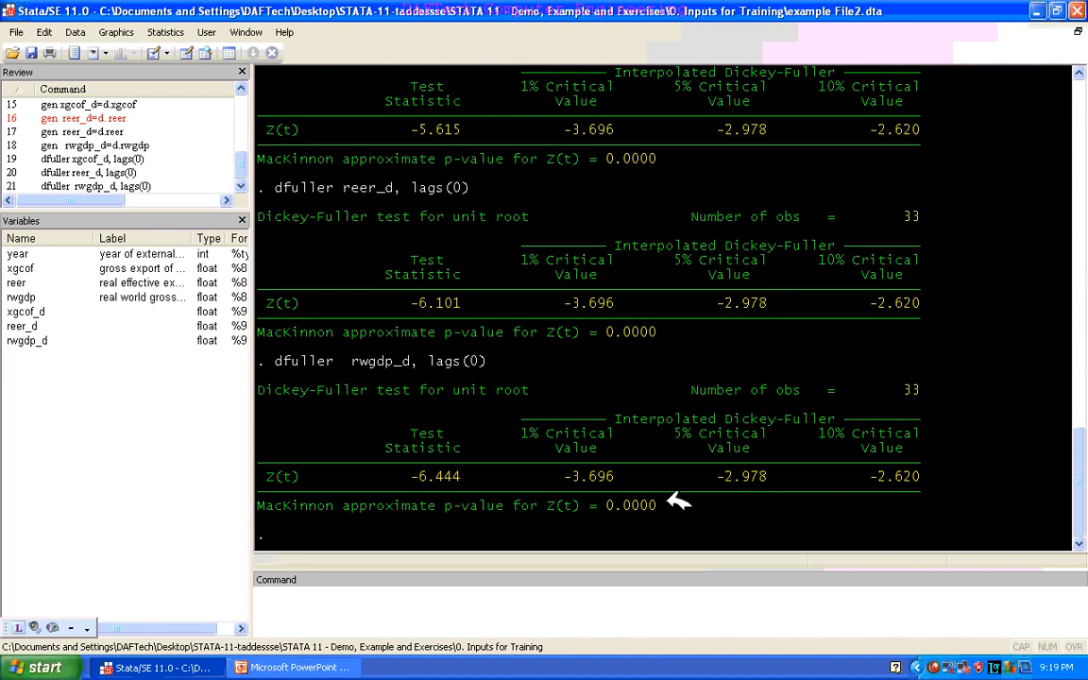
# - Regress xgcof on year with reg xgcof year, and generate the variable e_xgcof with predict e_xgcof
pyautogui.click(514, 591)
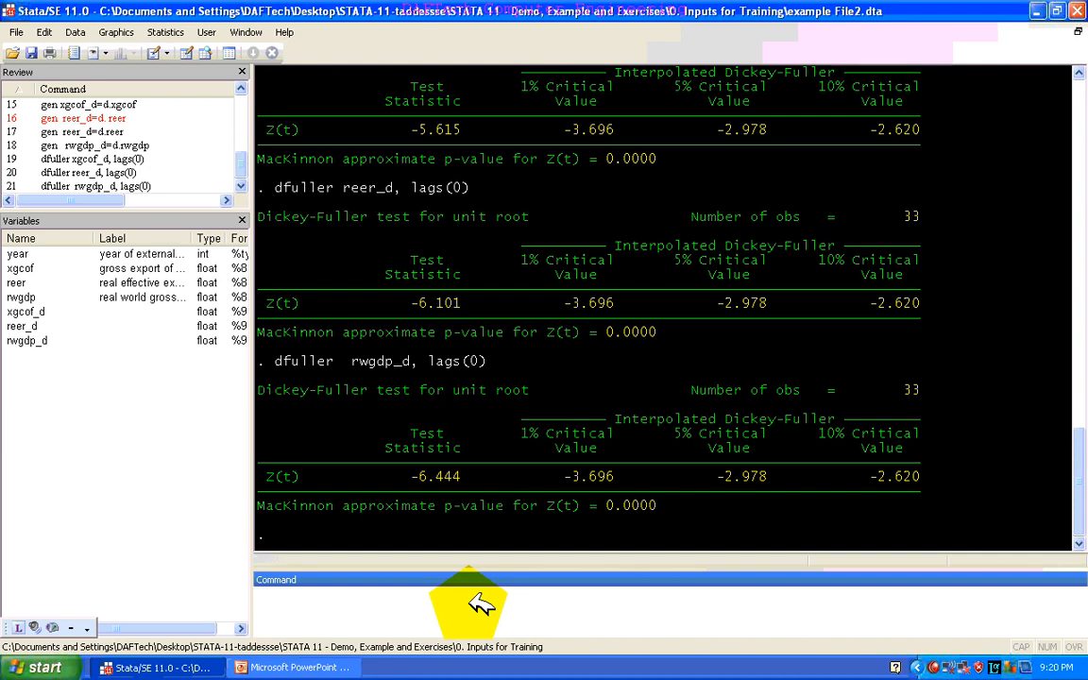
pyautogui.write('reg')
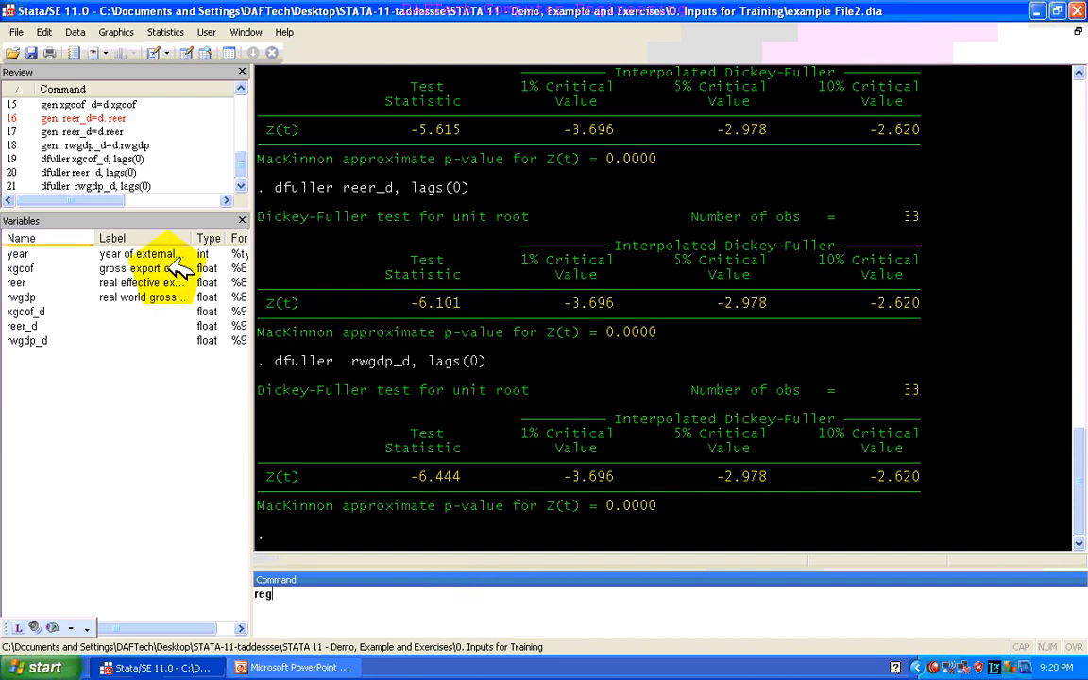
pyautogui.click(28, 269)
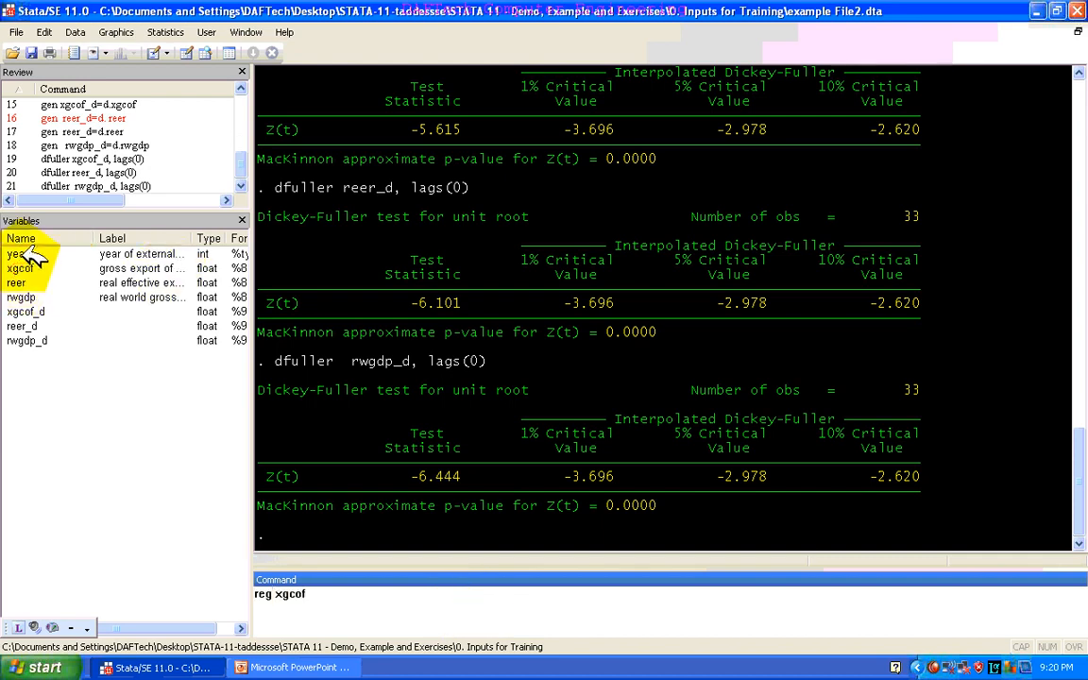
pyautogui.click(29, 253)
pyautogui.press('Return')
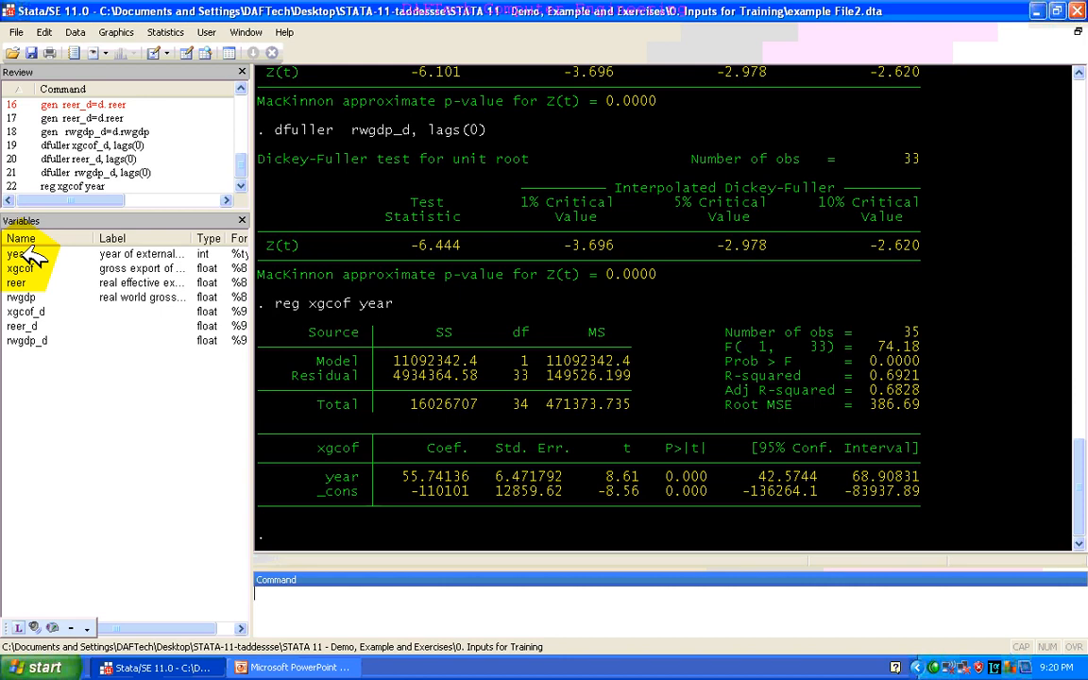
pyautogui.write('predict e_xgcof')
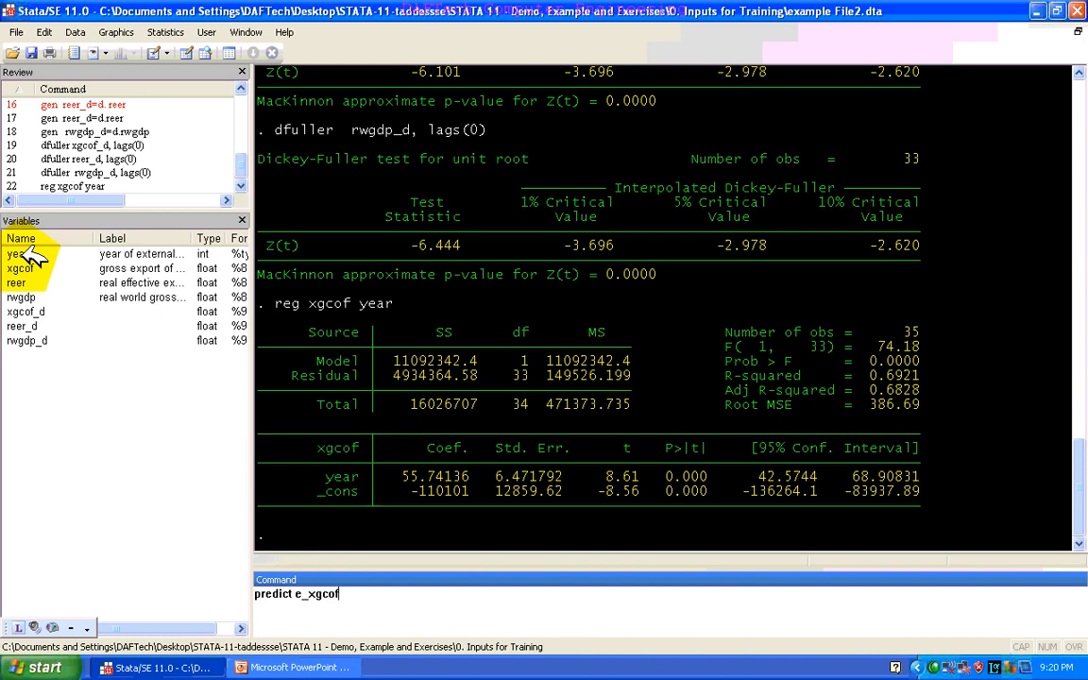
pyautogui.press('Return')
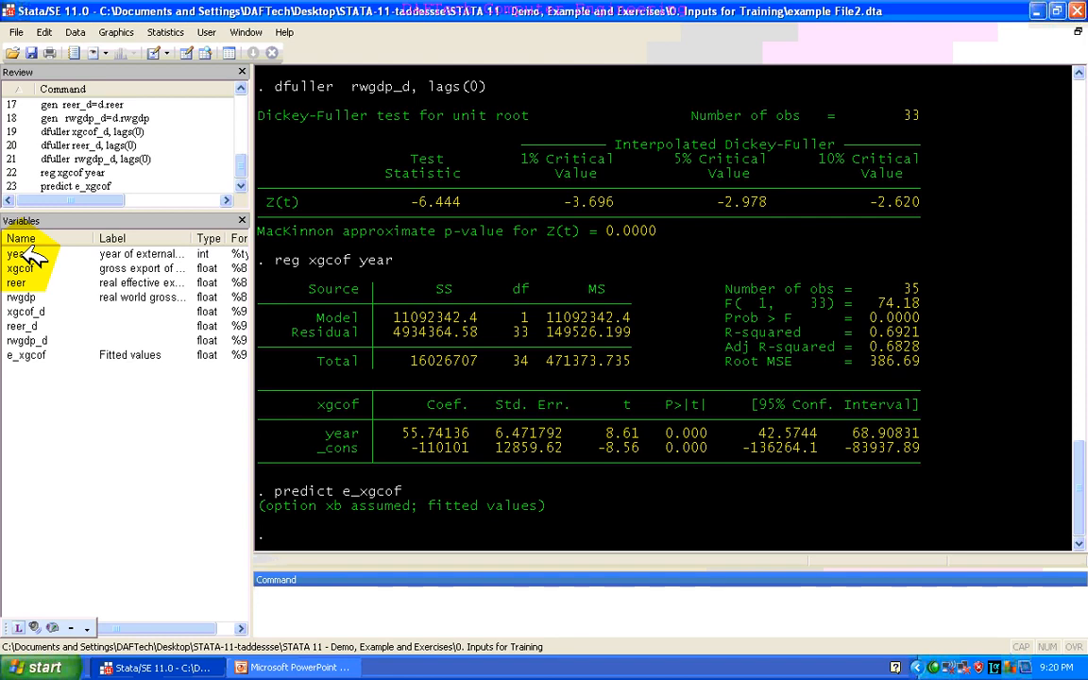
# - Recall the xgcof regression command, replace xgcof with reer, and run reg reer year
pyautogui.click(75, 173)
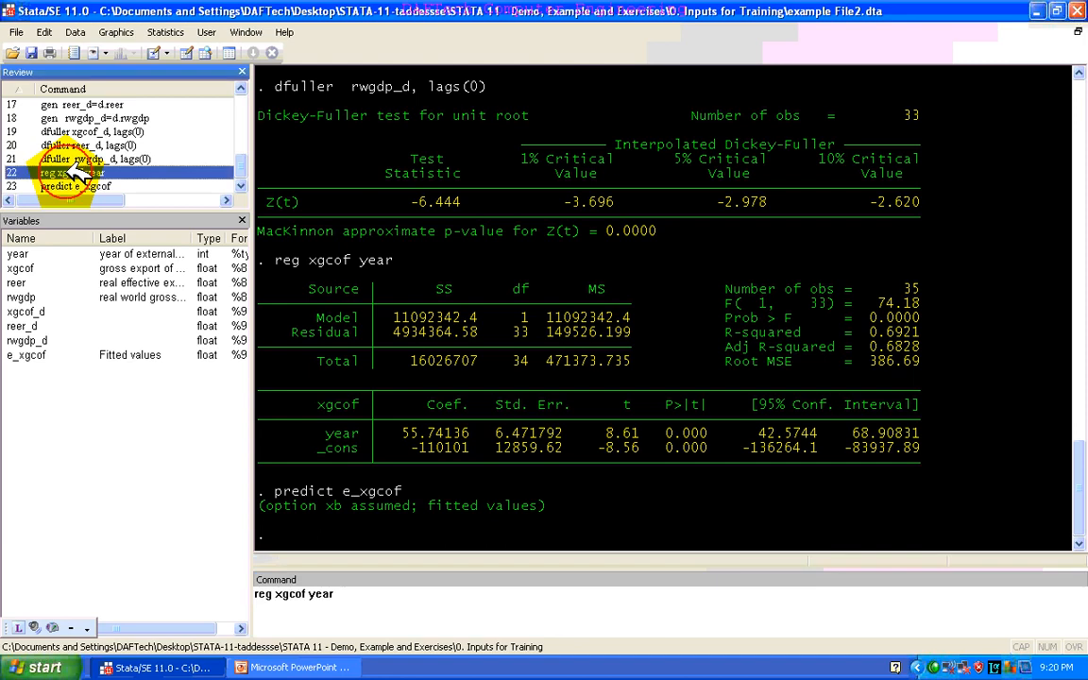
pyautogui.doubleClick(283, 594)
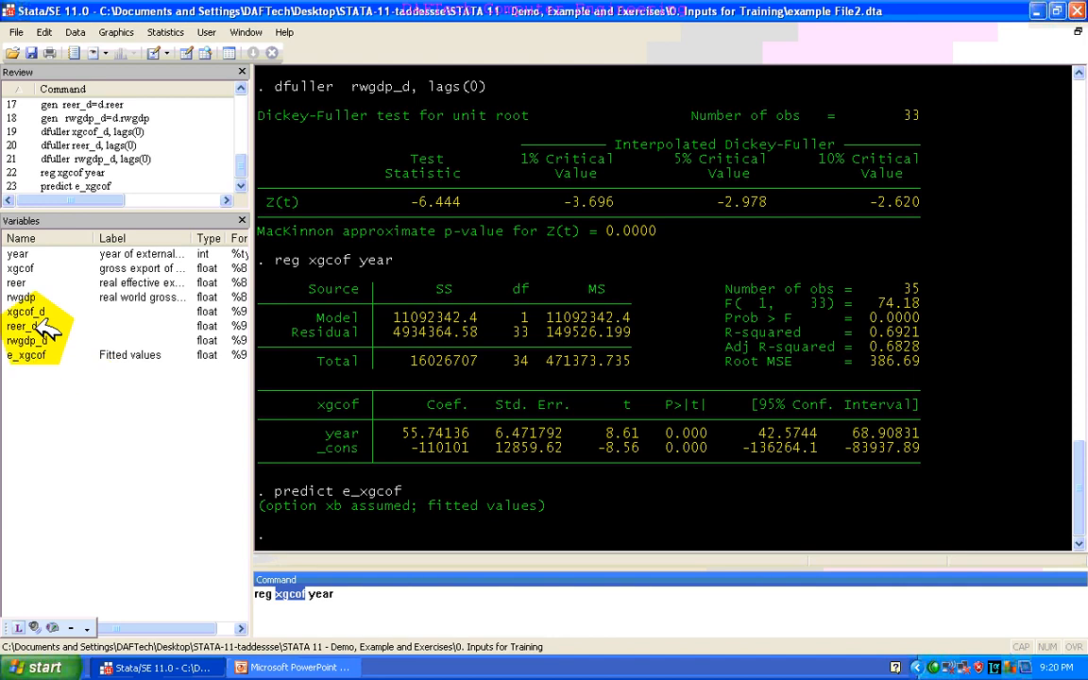
pyautogui.click(19, 283)
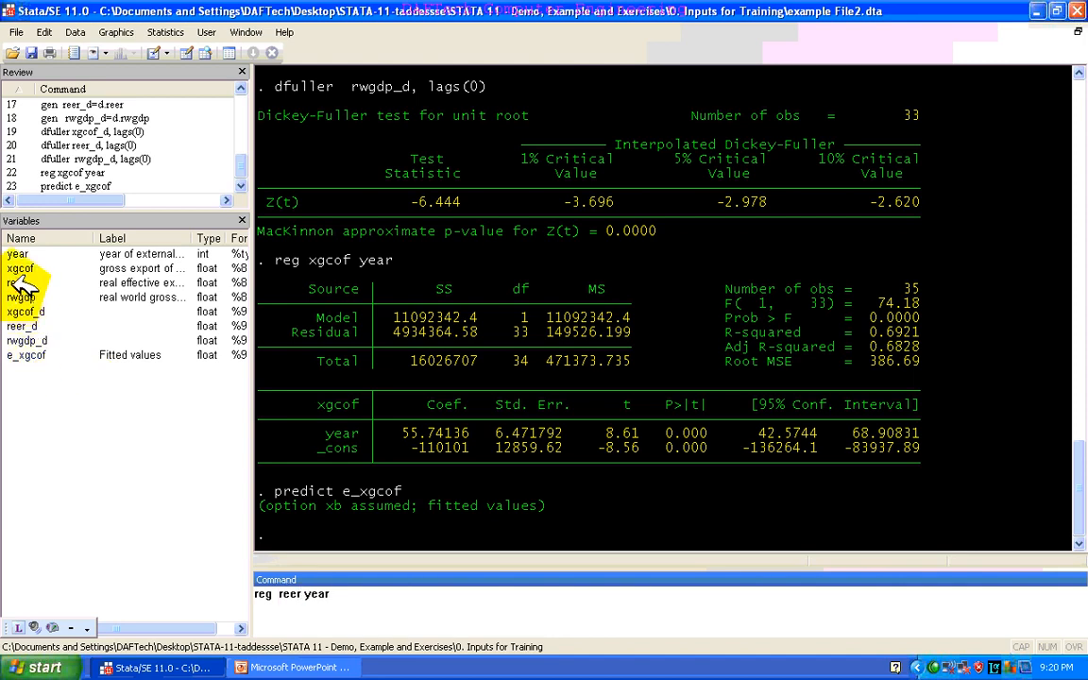
pyautogui.press('Return')
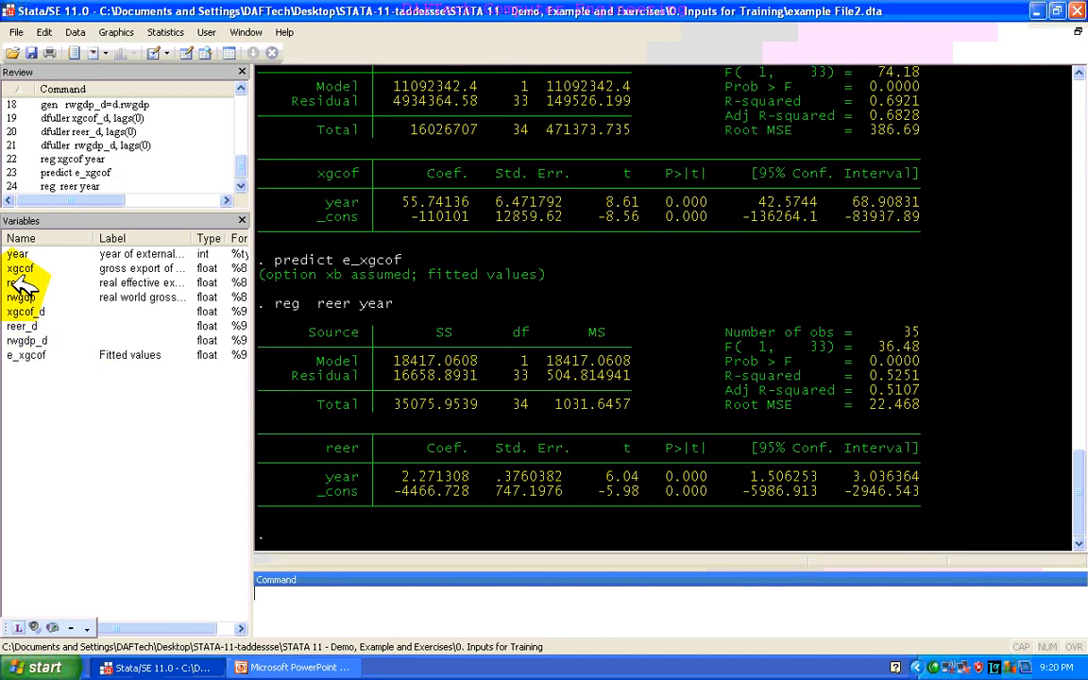
# - Try predict e_ reer, residual for the reer regression, and rerun it without the space as predict e_reer, residual
pyautogui.write('predict e_')
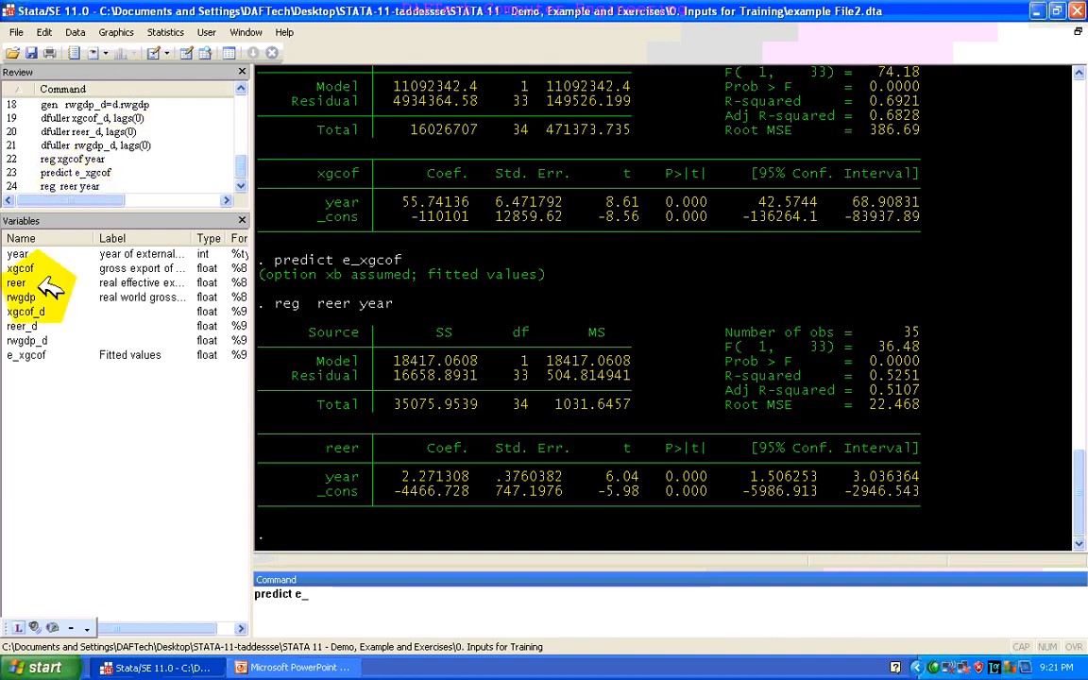
pyautogui.click(13, 282)
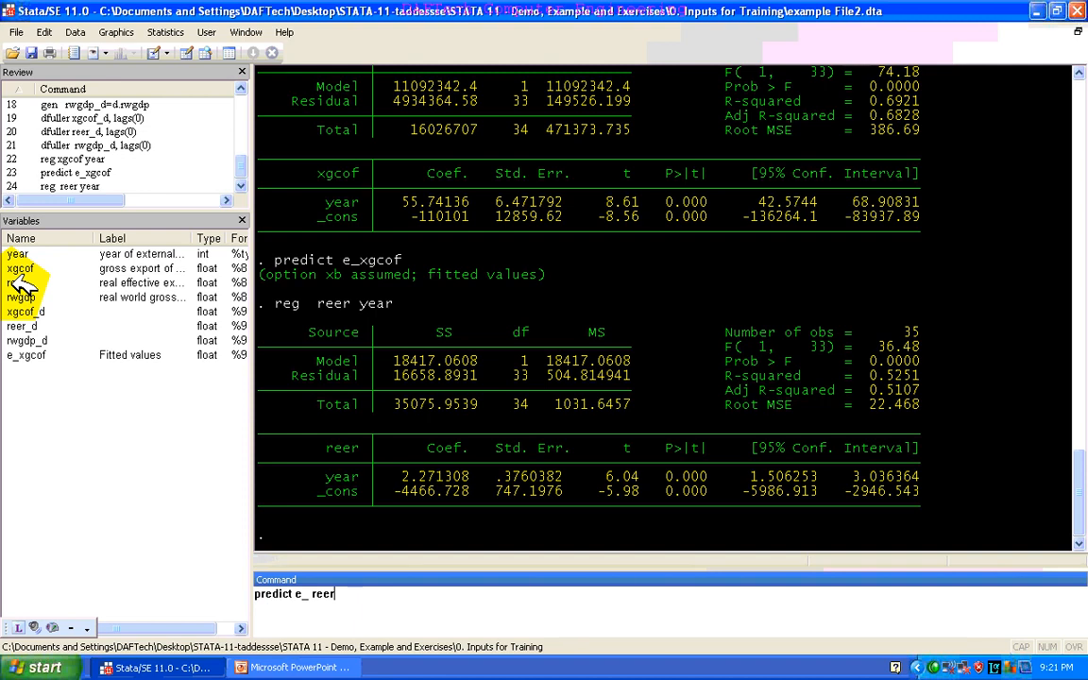
pyautogui.write(', residual')
pyautogui.press('Return')
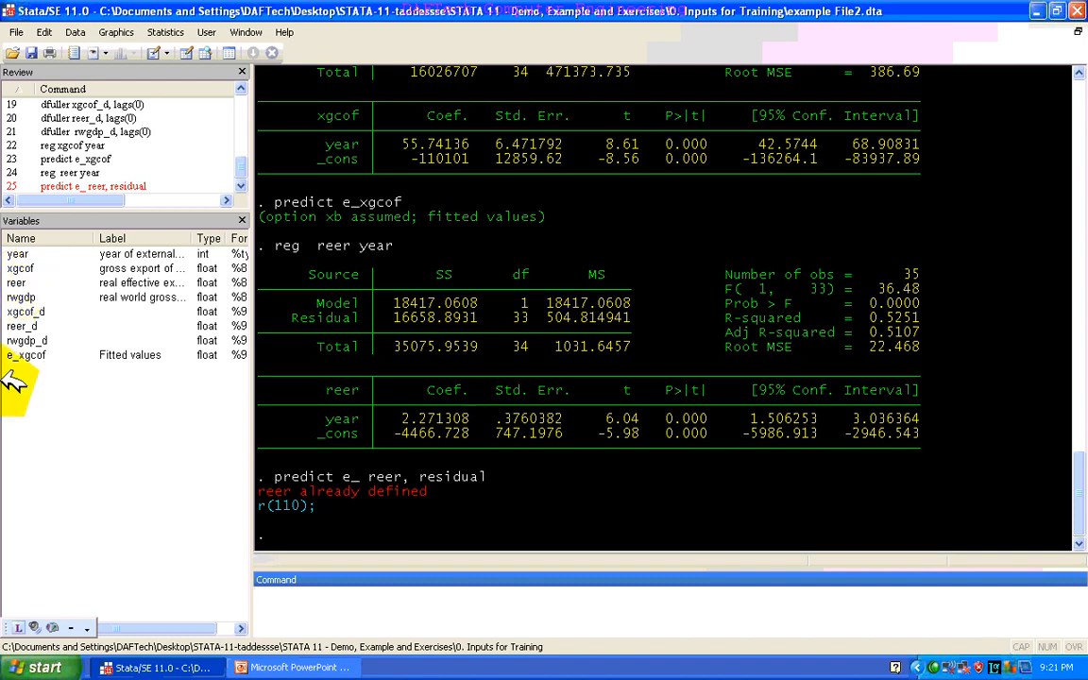
pyautogui.click(62, 188)
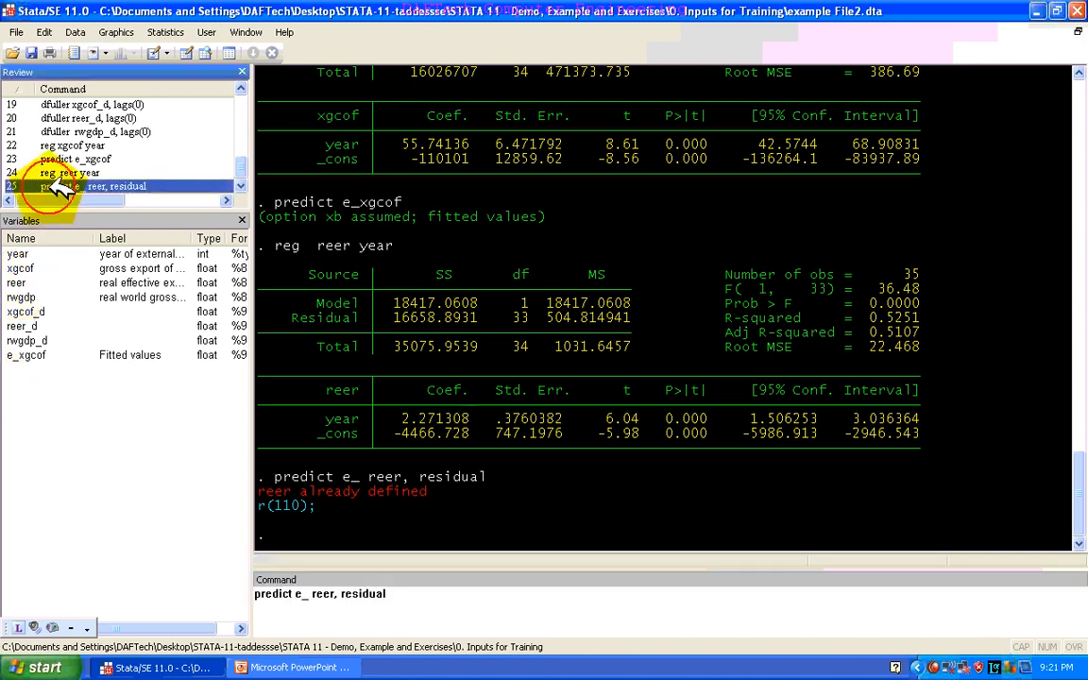
pyautogui.click(322, 593)
pyautogui.press('BackSpace')
pyautogui.press('Return')
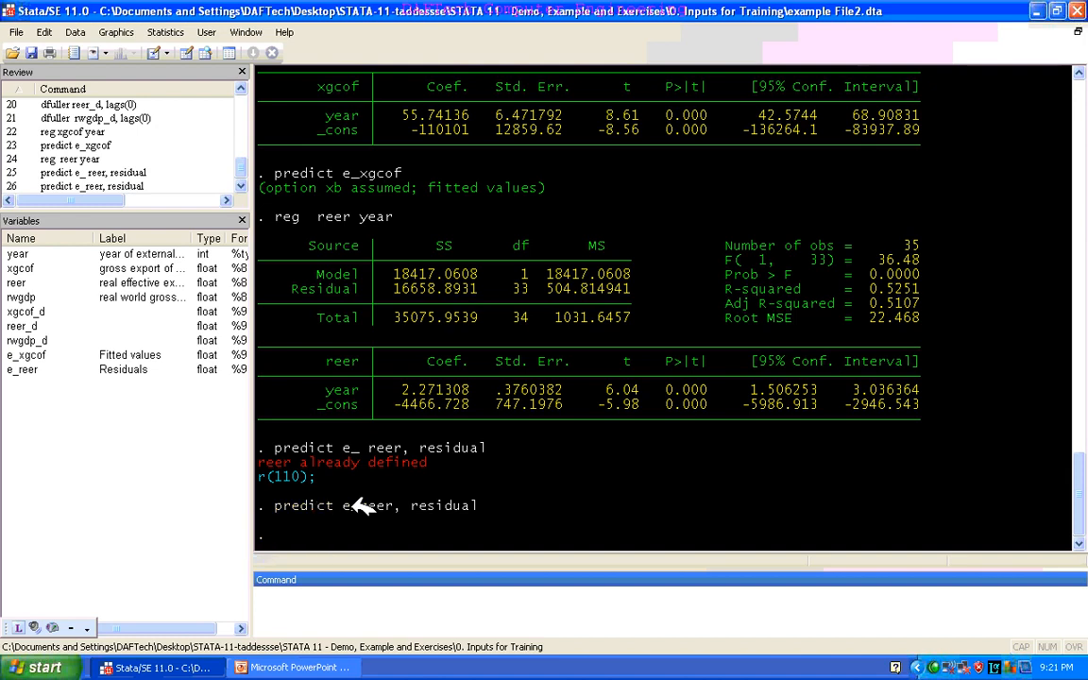
# - Recall the reer regression command, replace reer with rwgdp, and run reg rwgdp year
pyautogui.click(293, 595)
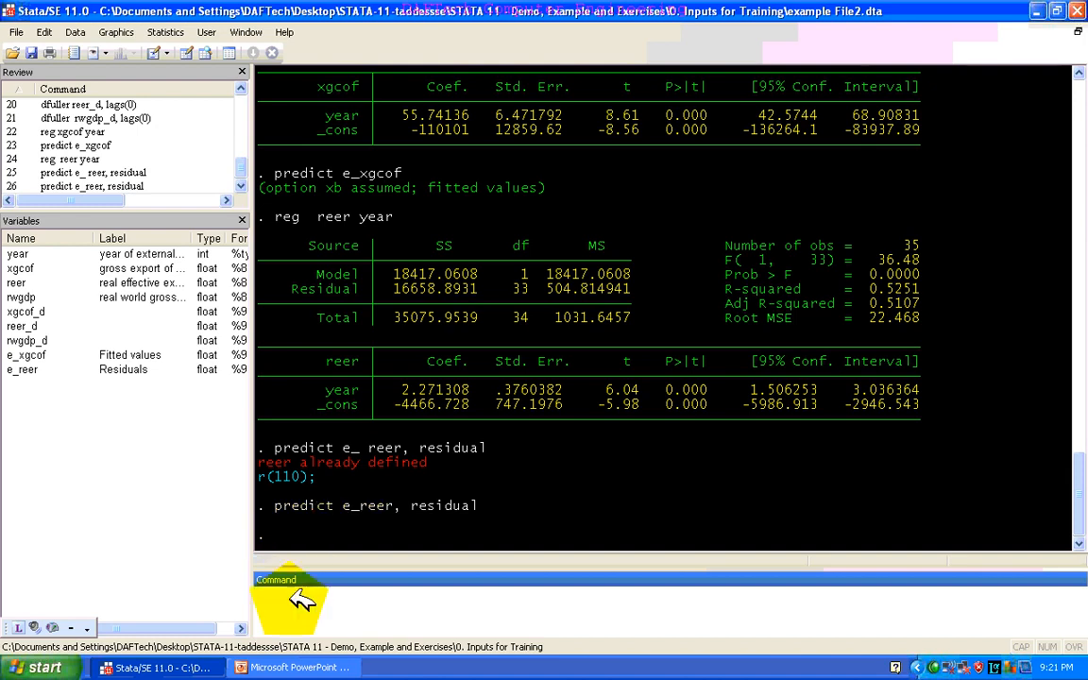
pyautogui.click(75, 161)
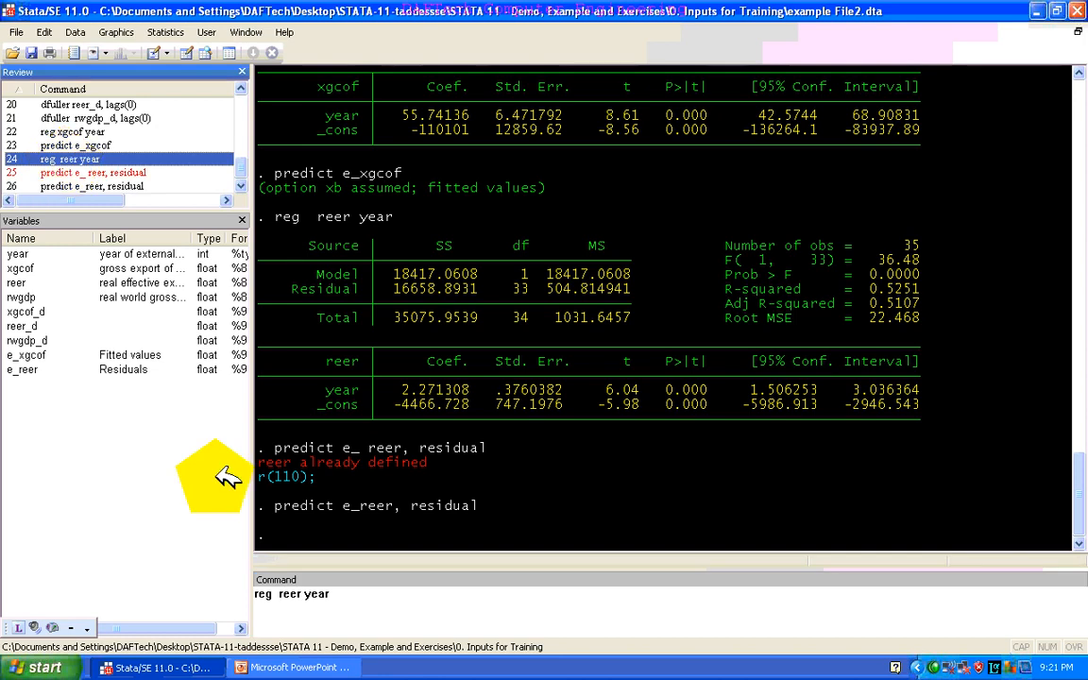
pyautogui.doubleClick(291, 595)
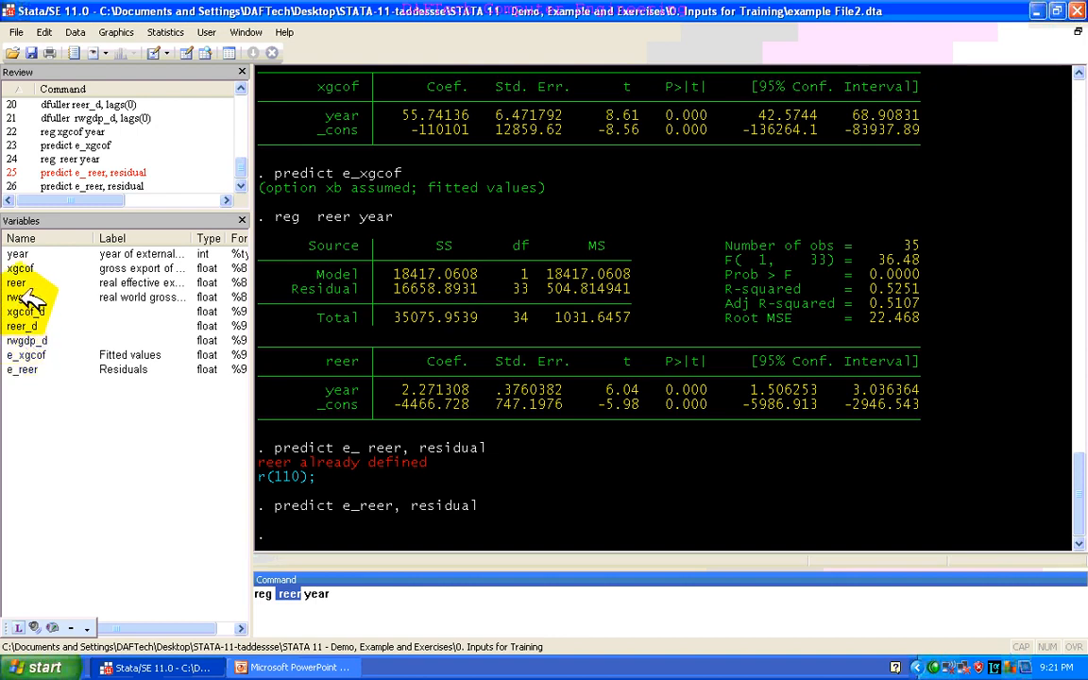
pyautogui.click(26, 297)
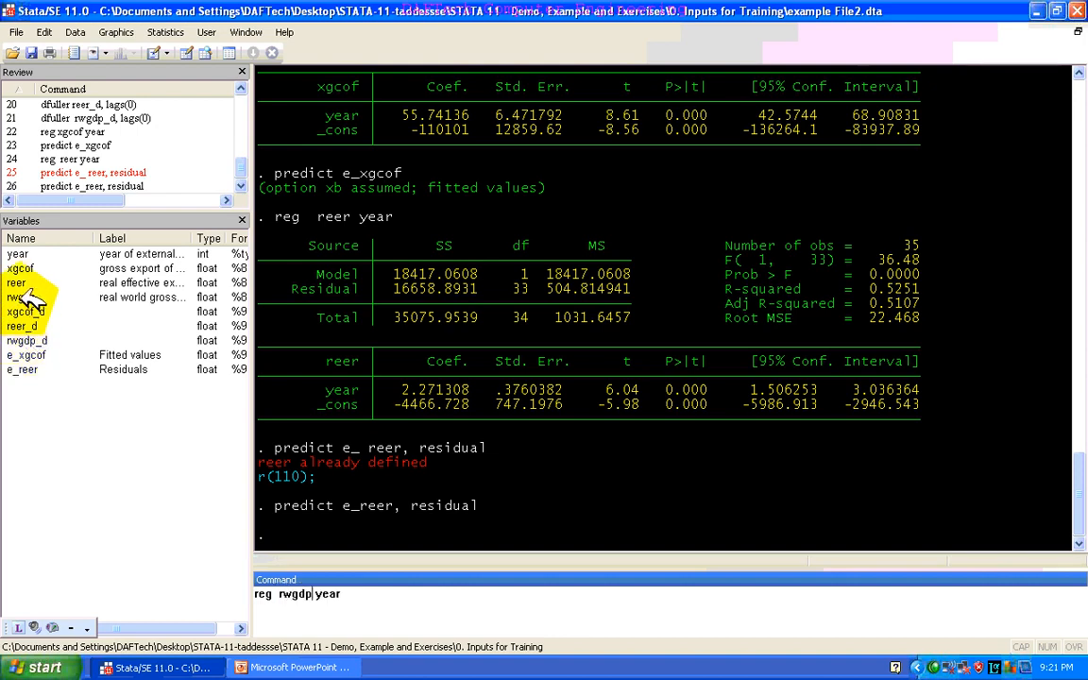
pyautogui.press('Return')
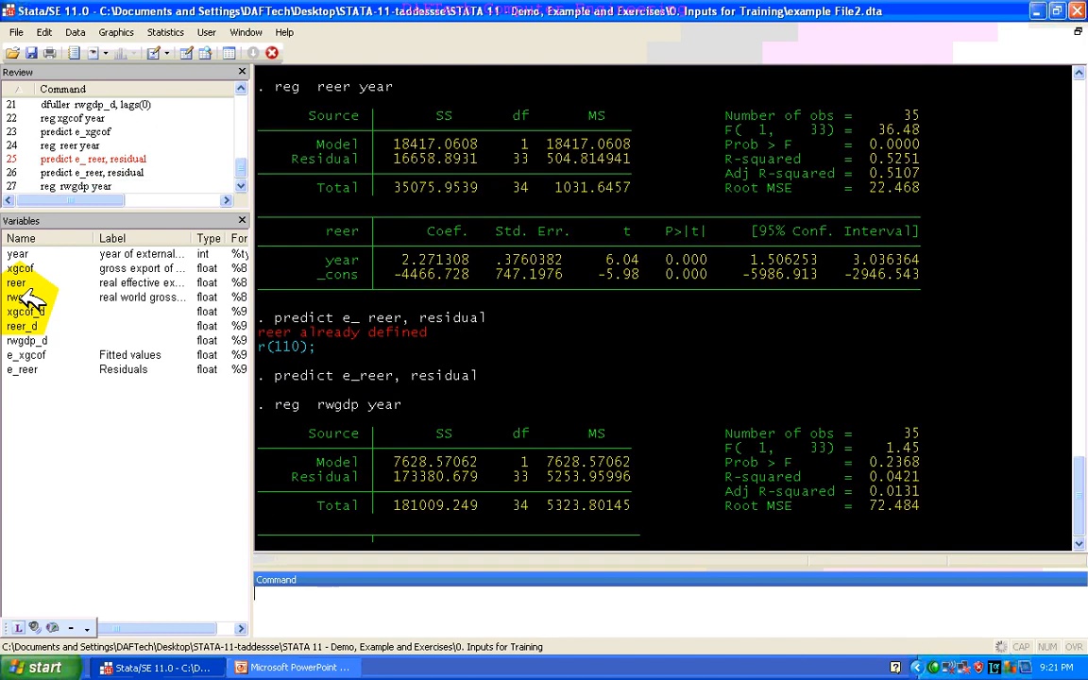
# - Save the residuals of the rwgdp regression as a new variable with predict e_rwgdp, residual
pyautogui.write('predict e')
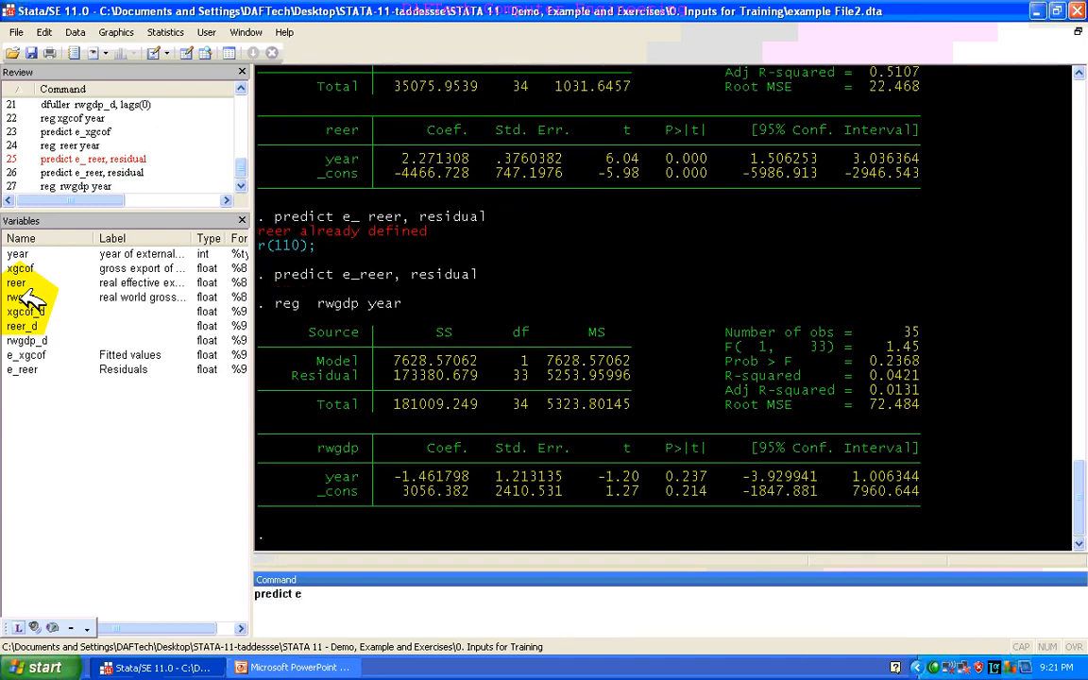
pyautogui.write('_')
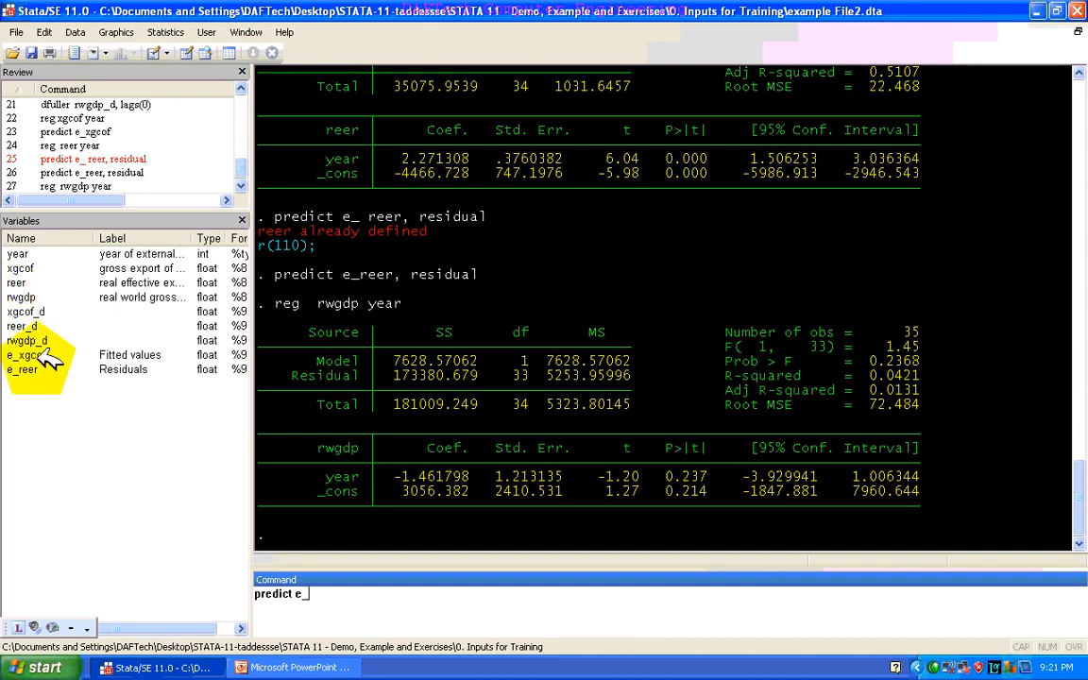
pyautogui.click(28, 297)
pyautogui.press('Left')
pyautogui.press('Left')
pyautogui.press('Left')
pyautogui.press('Left')
pyautogui.press('Left')
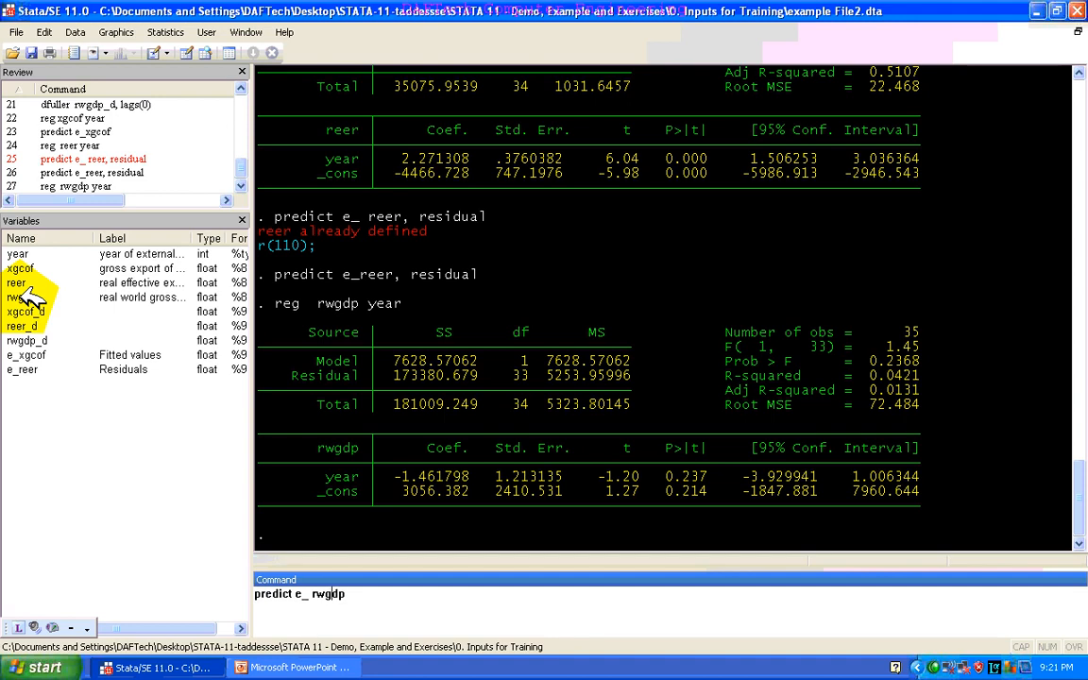
pyautogui.press('BackSpace')
pyautogui.write(', residual')
pyautogui.press('Return')
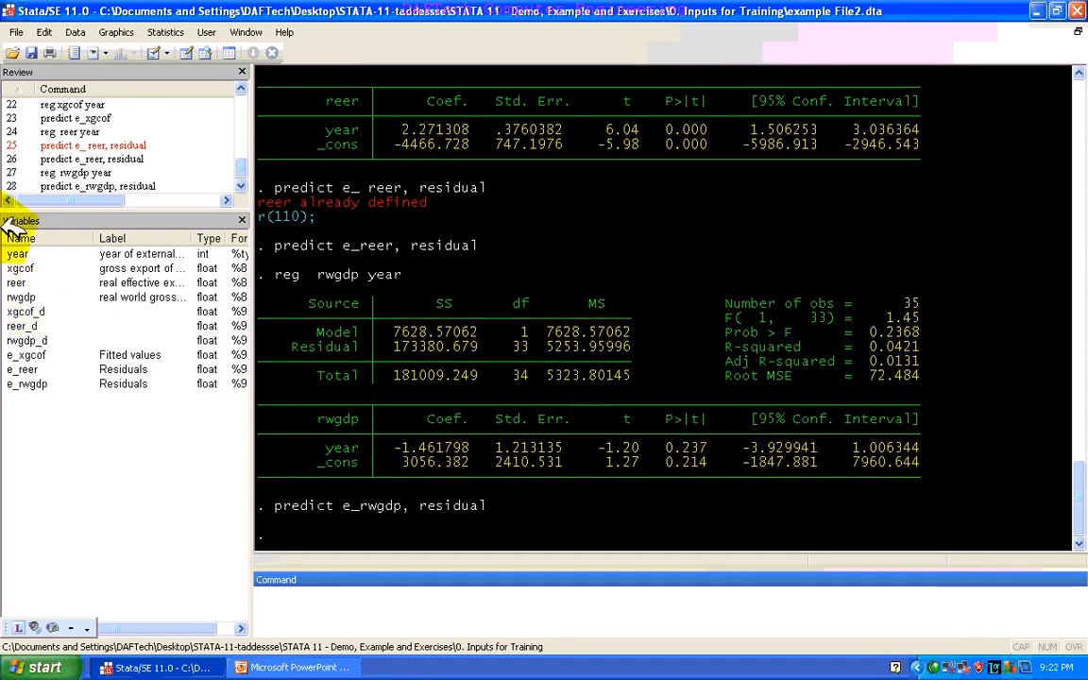
# - Open the dataset in the Data Editor, examine the e_xgcof, e_reer and e_rwgdp columns, and close it
pyautogui.click(192, 53)
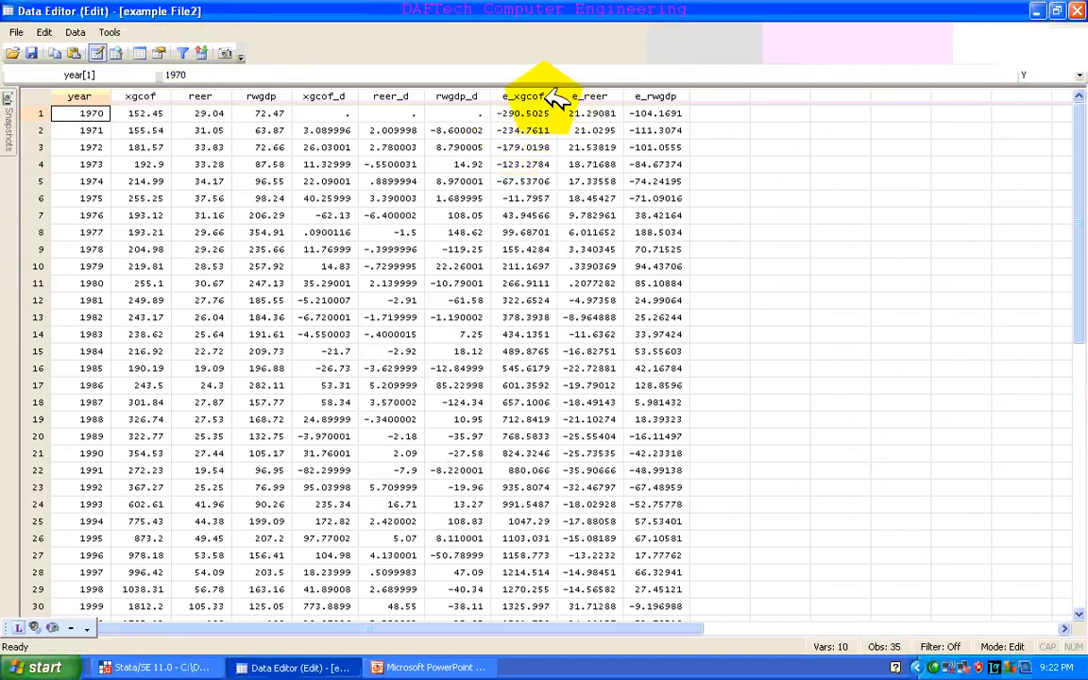
pyautogui.click(552, 98)
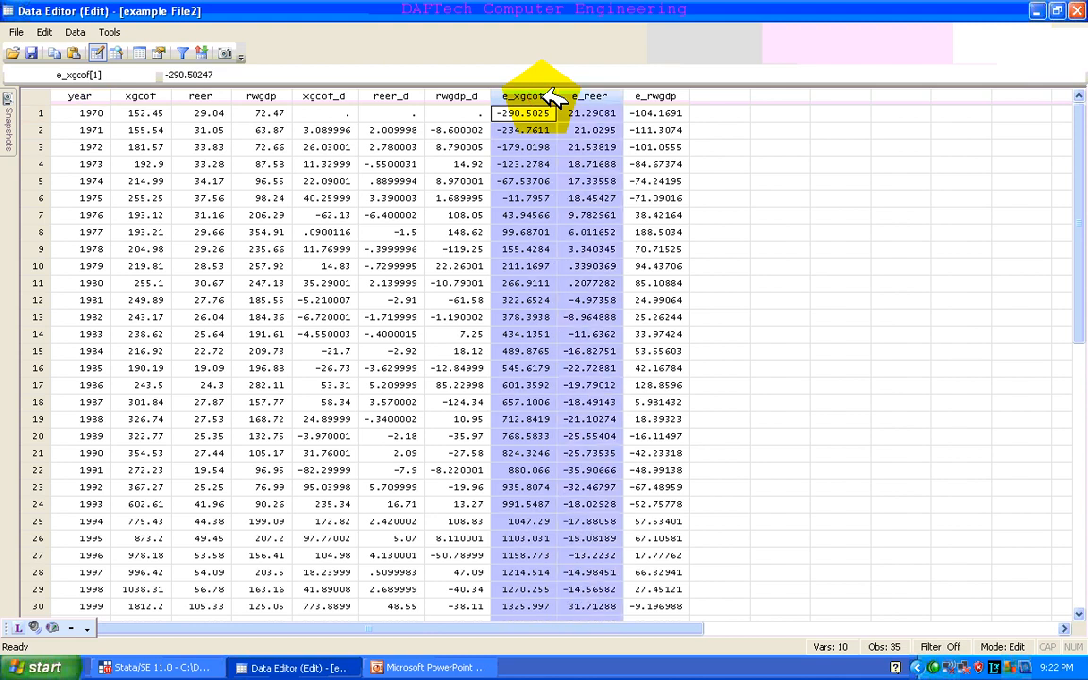
pyautogui.hotkey('shift', 'Right')
pyautogui.hotkey('shift', 'Right')
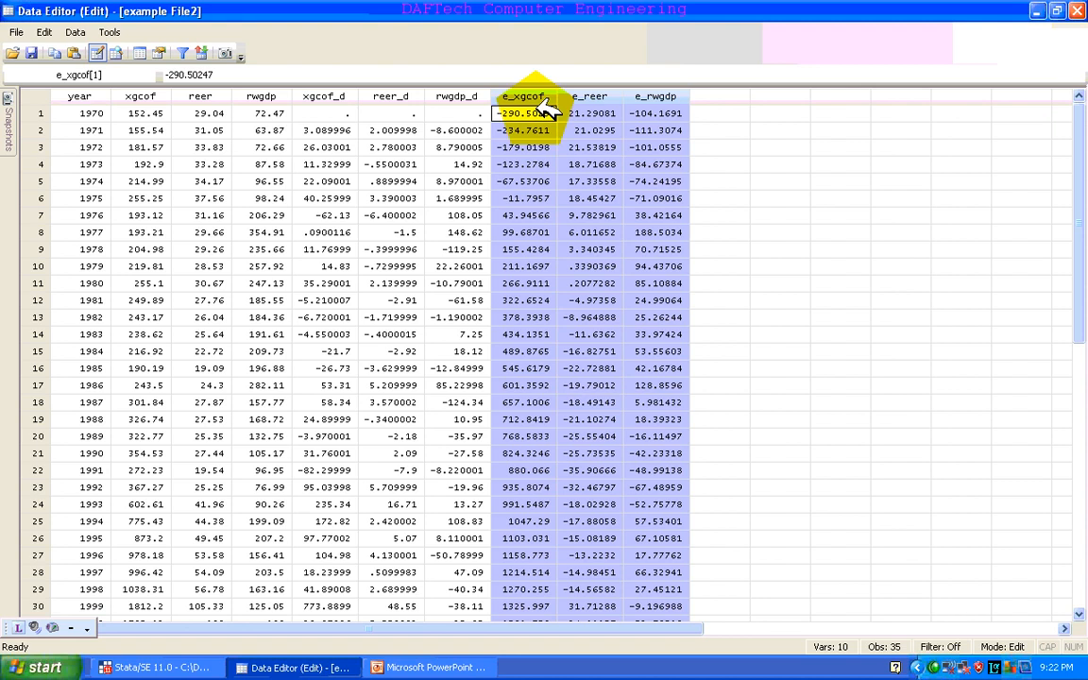
pyautogui.click(1077, 11)
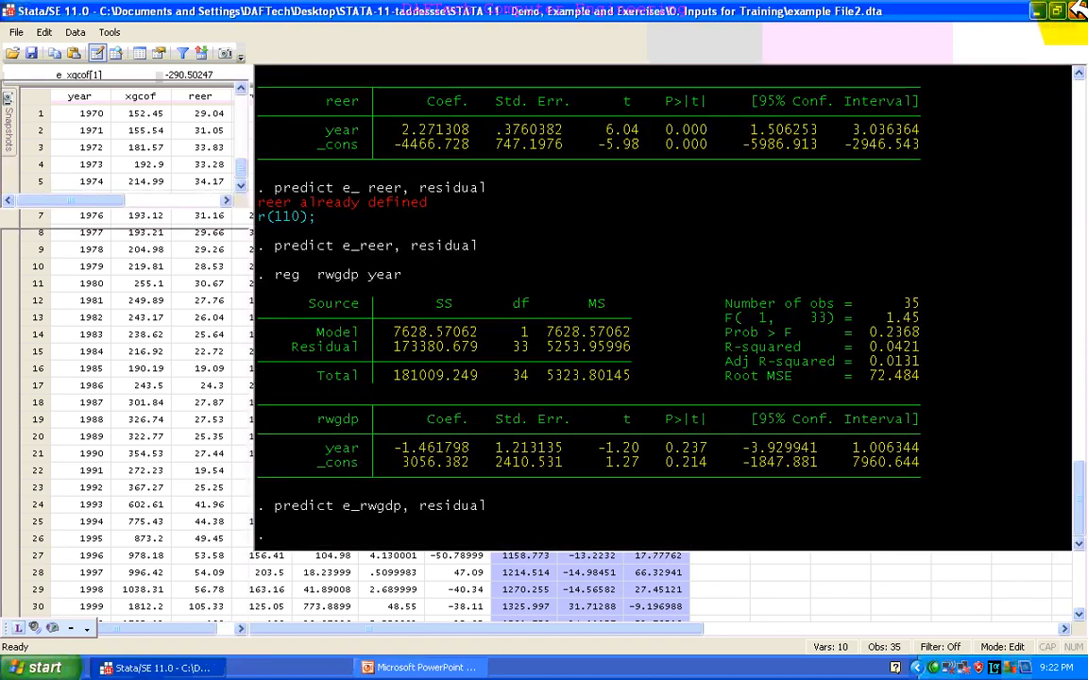
# - Regress xgcof on reer and rwgdp with reg xgcof reer rwgdp
pyautogui.click(324, 605)
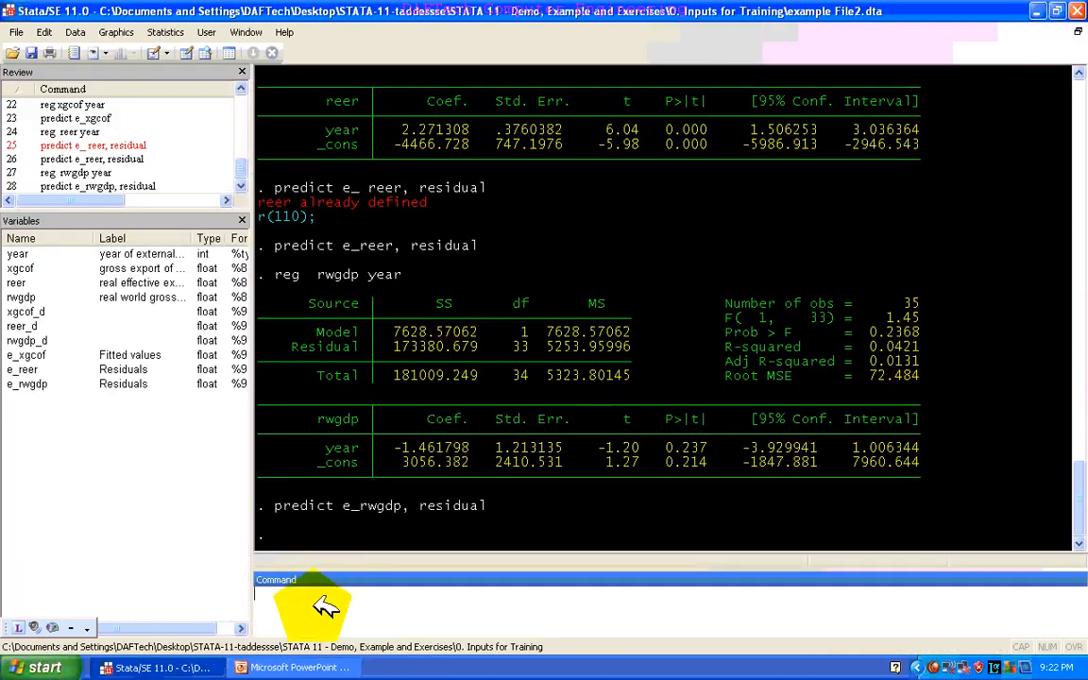
pyautogui.write('reg')
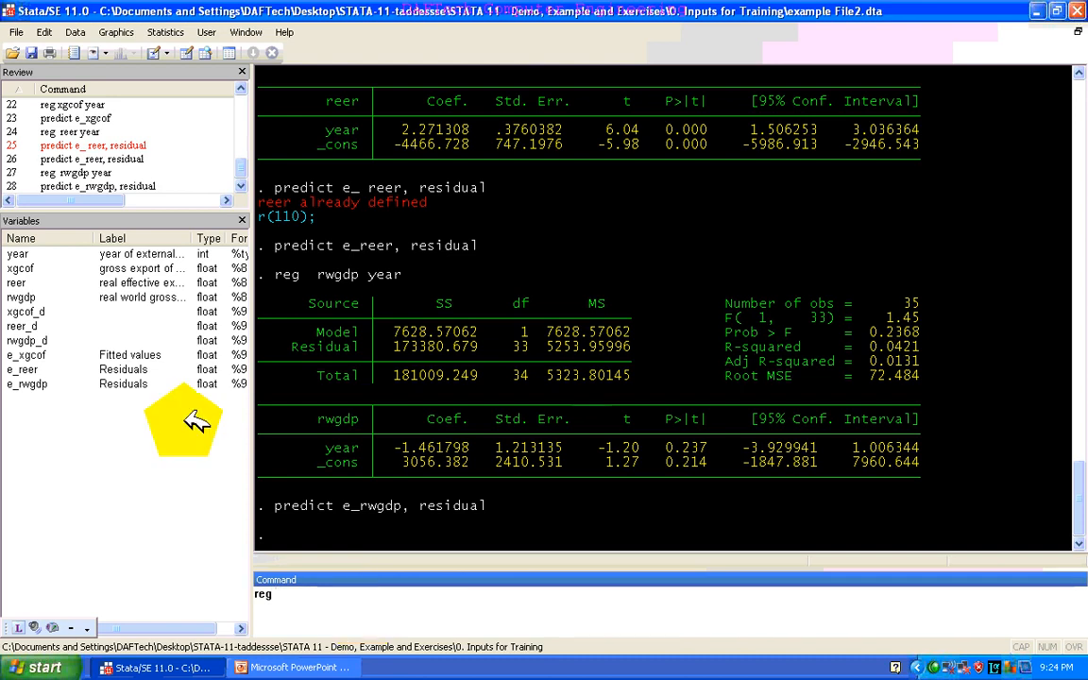
pyautogui.click(28, 268)
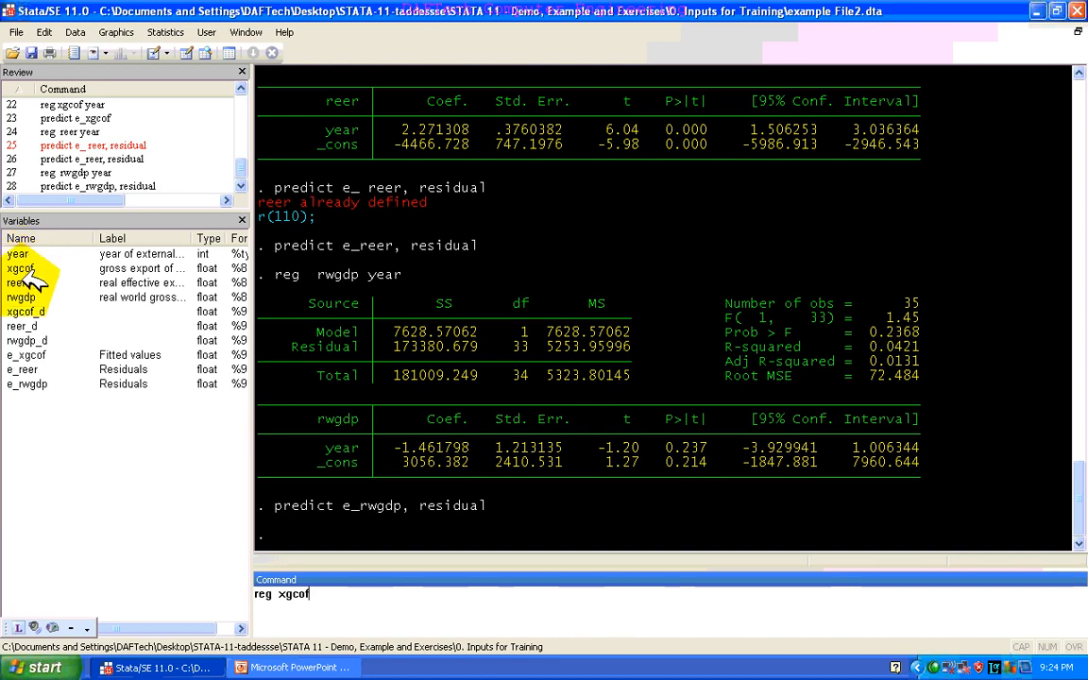
pyautogui.click(26, 282)
pyautogui.click(28, 296)
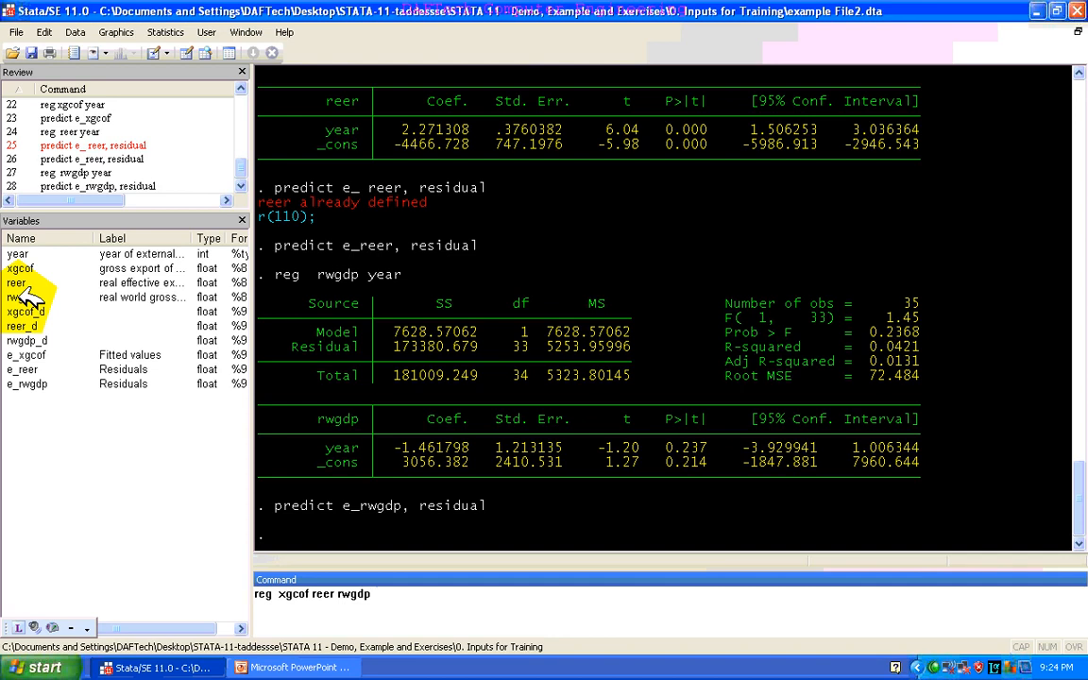
pyautogui.press('Return')
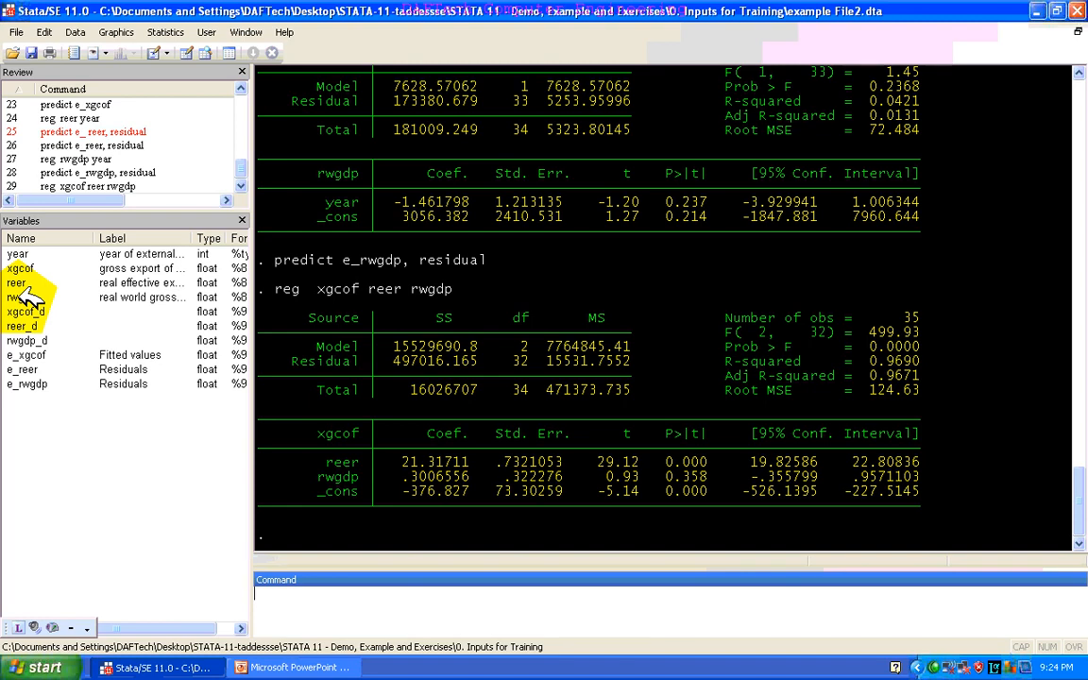
# - Run reg e_xgcof e_reer e_rwgdp, and compare its output with the regression on the original series
pyautogui.write('reg')
pyautogui.click(28, 354)
pyautogui.click(24, 369)
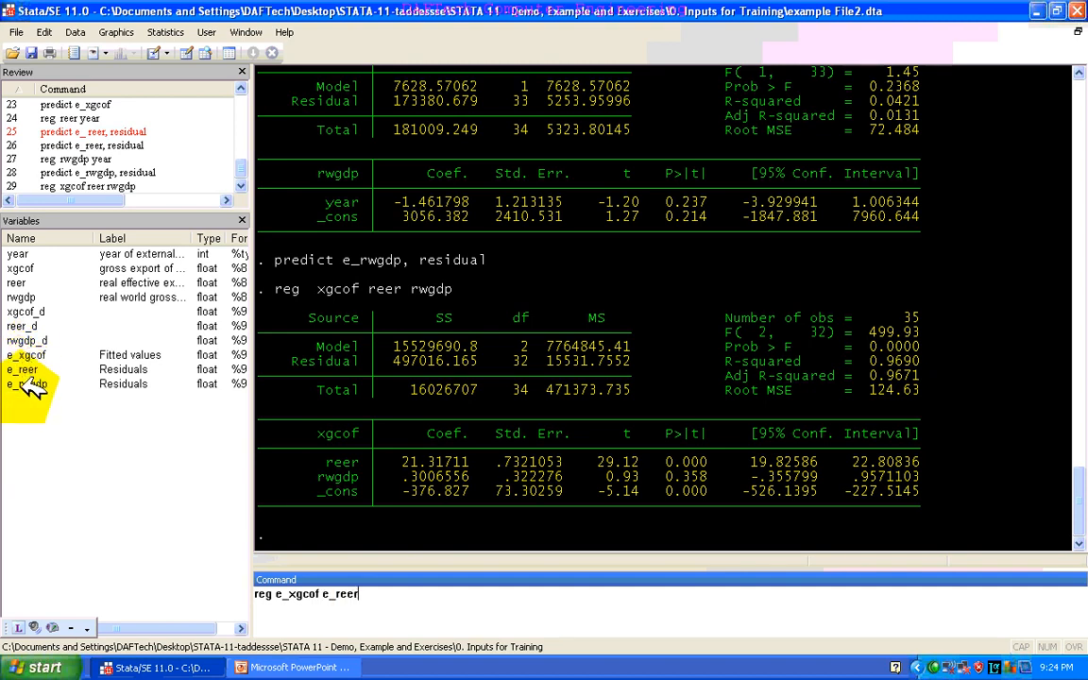
pyautogui.click(29, 383)
pyautogui.press('Return')
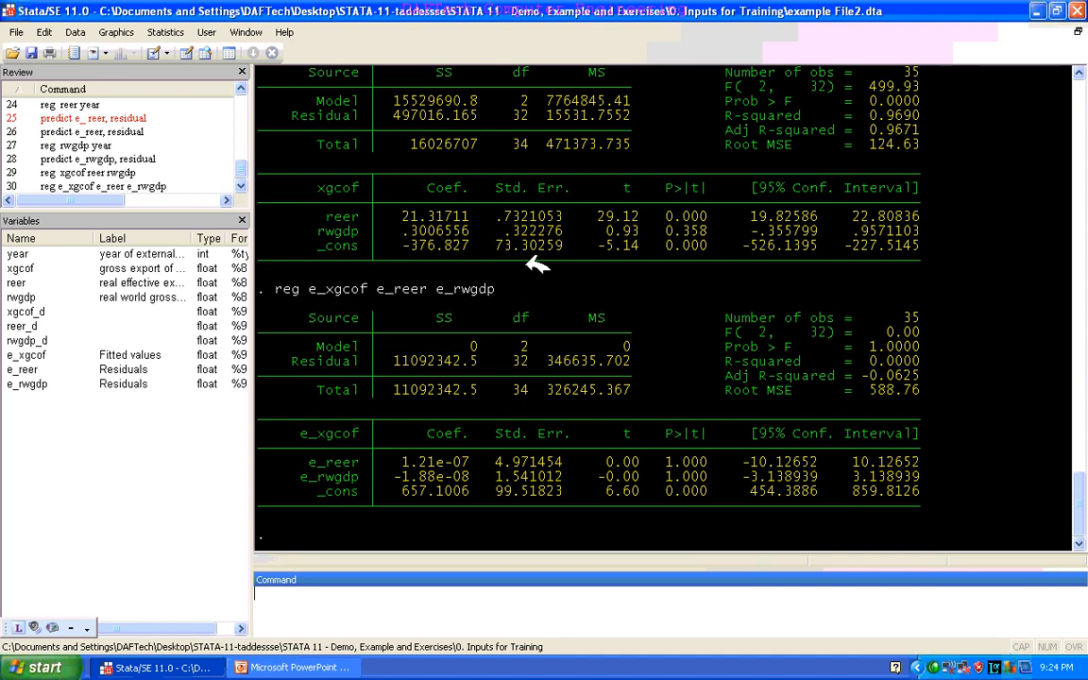
pyautogui.click(1082, 74)
pyautogui.click(1082, 74)
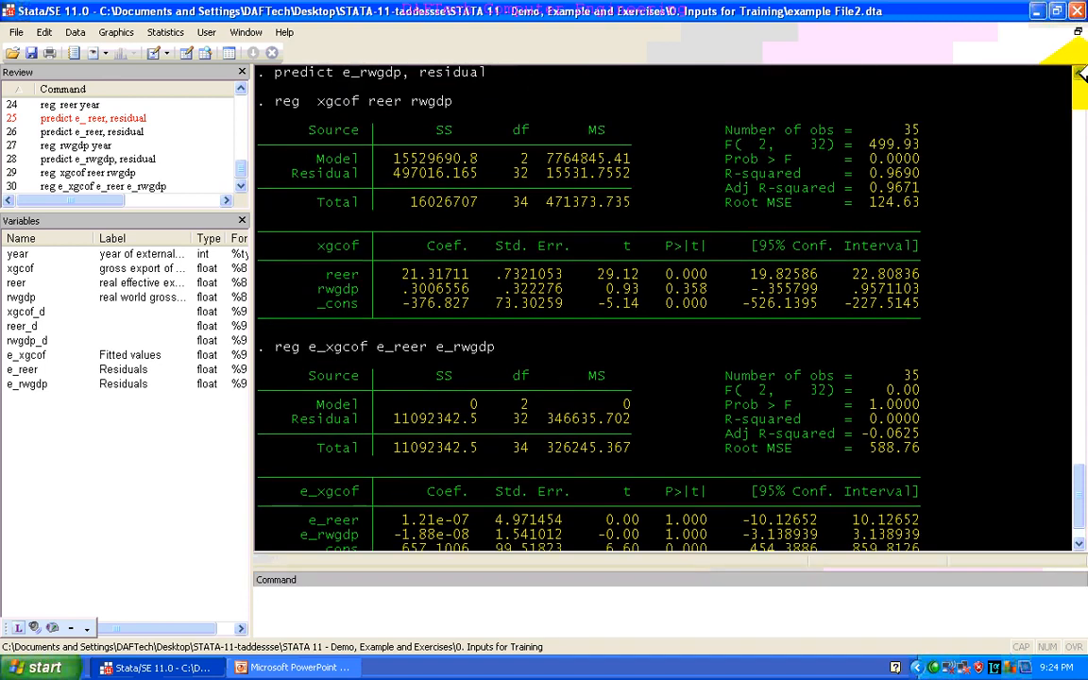
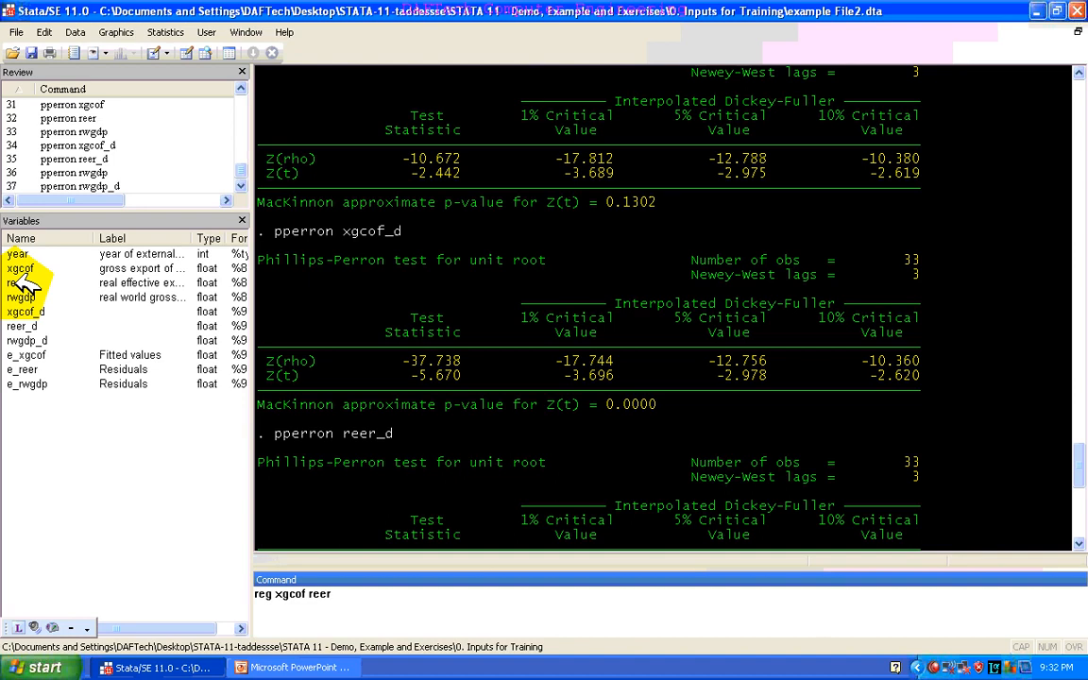
# - Run reg xgcof reer, switch to PowerPoint to read the cointegration test slide, and return to Stata
pyautogui.press('Return')
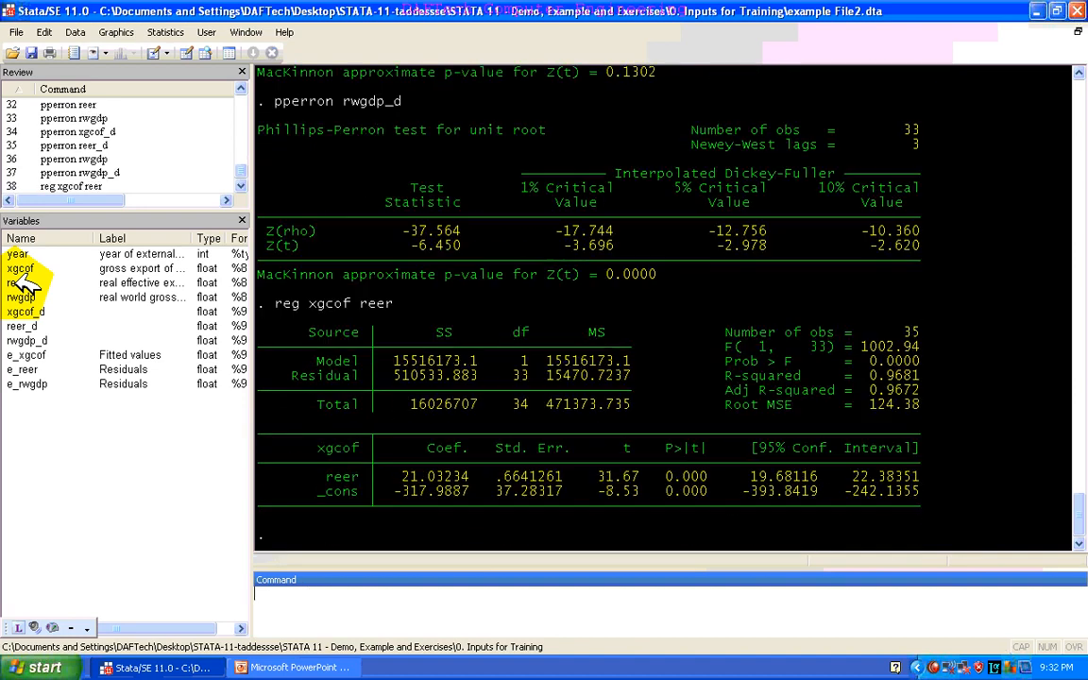
pyautogui.click(308, 668)
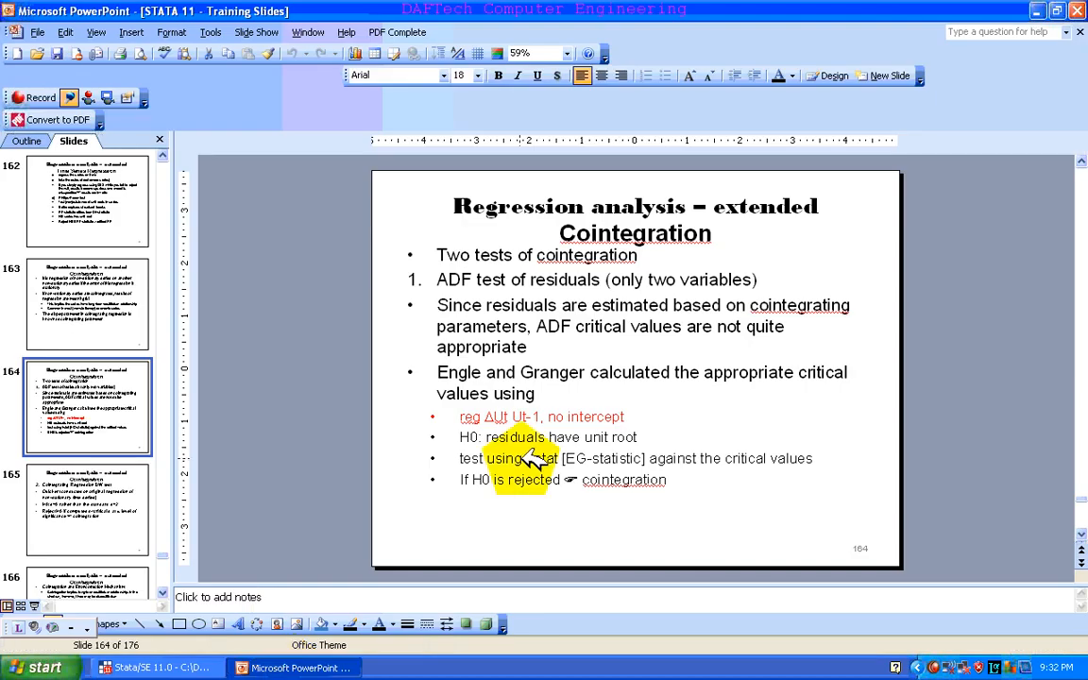
pyautogui.click(184, 666)
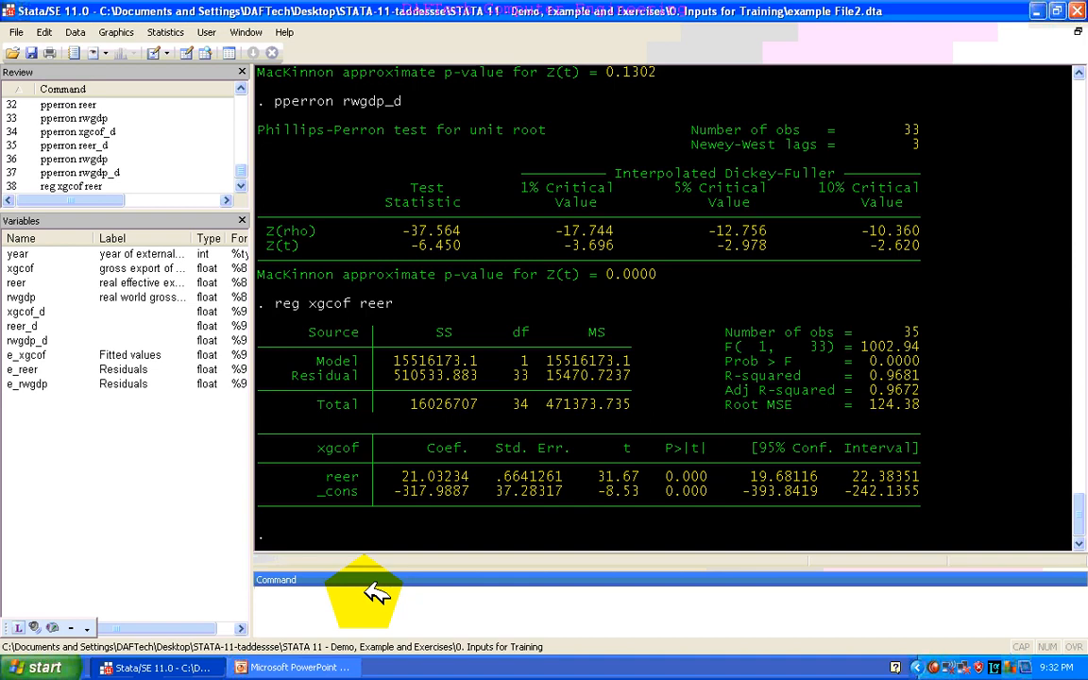
# - Try to regress xgcof on reer without a constant using reg xgcof reer, no intercept
pyautogui.write('reg')
pyautogui.click(20, 270)
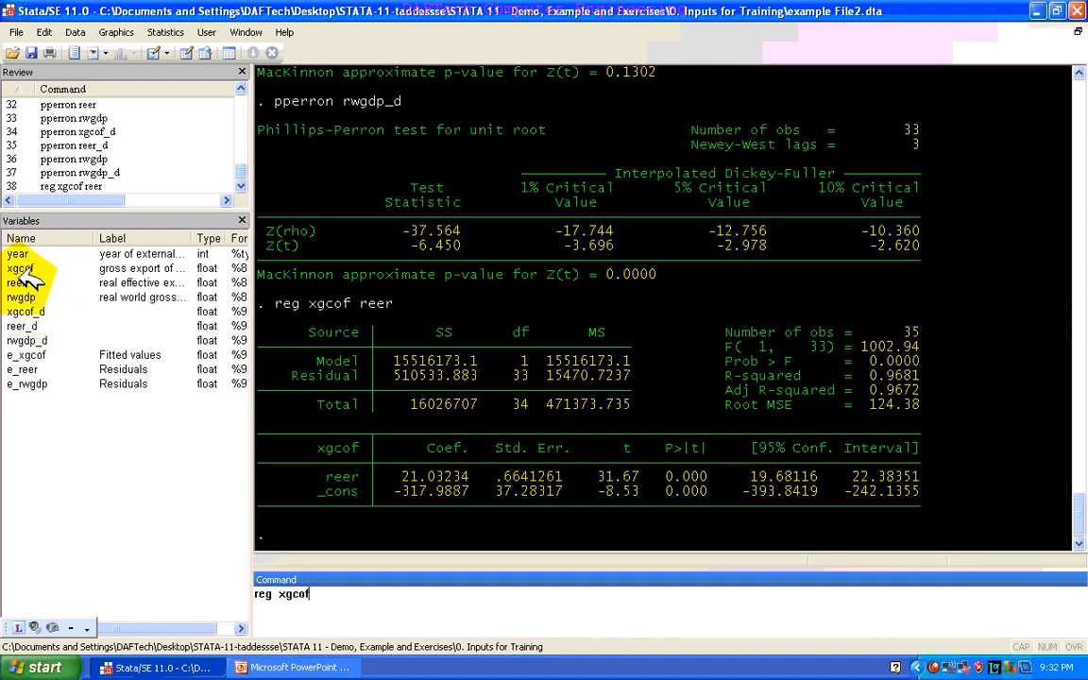
pyautogui.click(22, 283)
pyautogui.write(', no')
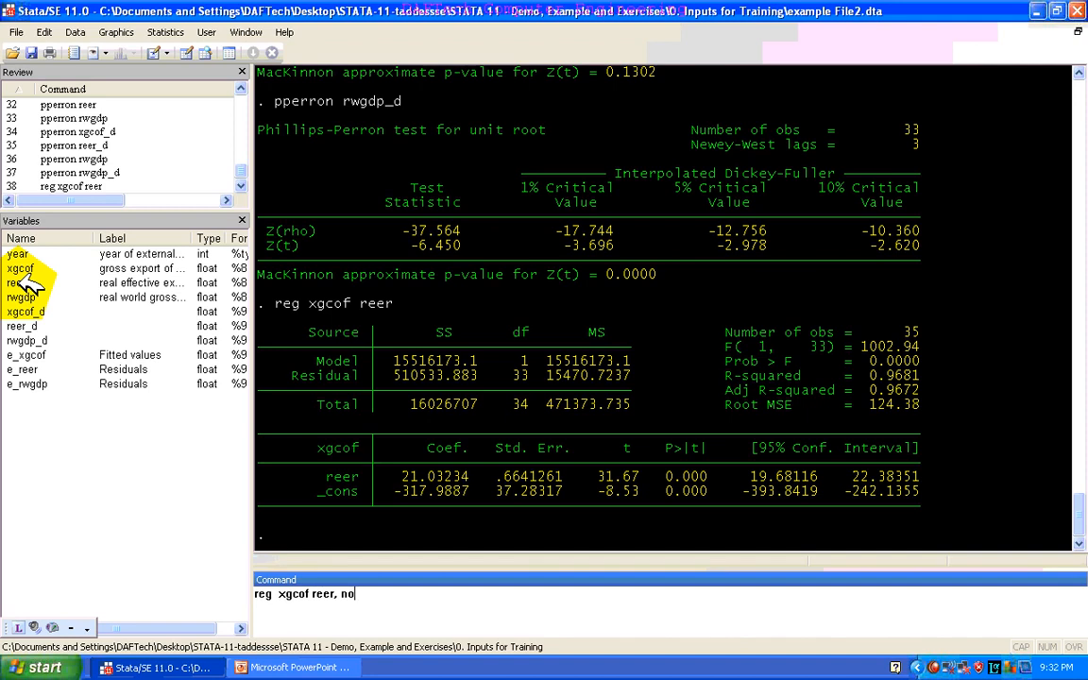
pyautogui.write(' intercept')
pyautogui.press('Return')
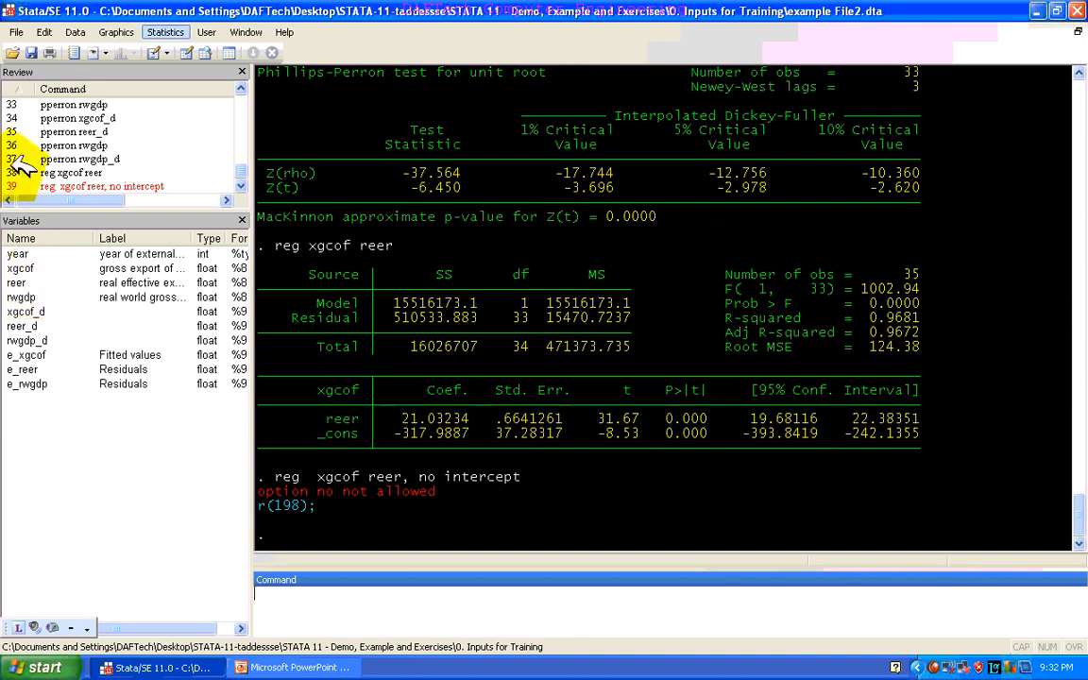
# - Recall the no-intercept regression, remove the space in the option, and try reg xgcof reer, nointercept
pyautogui.click(64, 186)
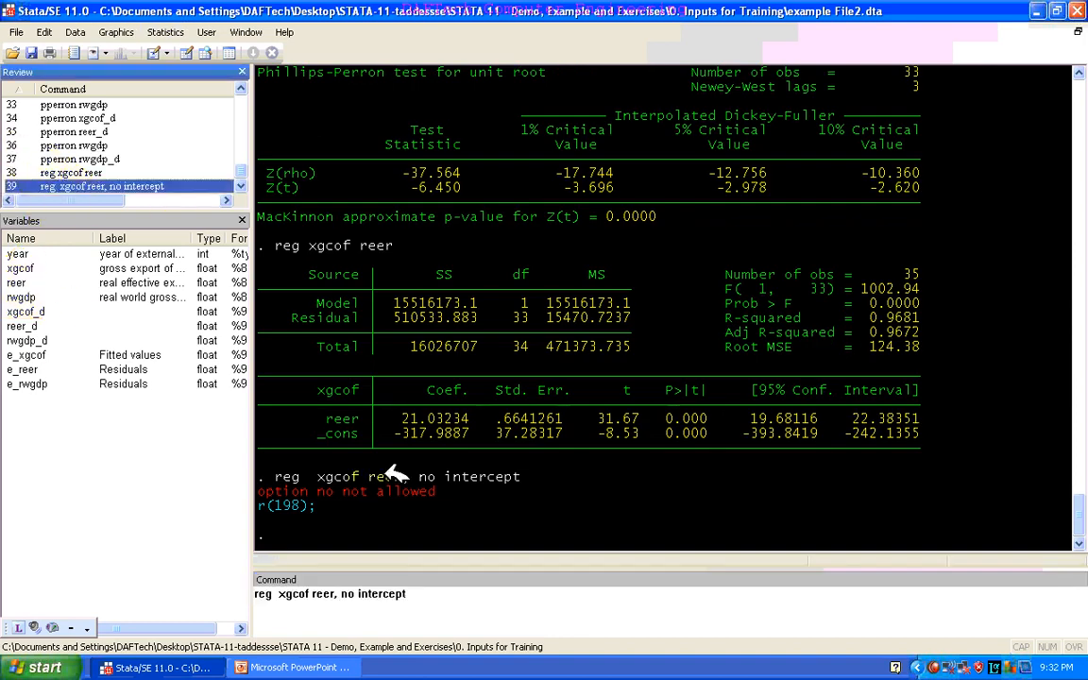
pyautogui.click(360, 593)
pyautogui.press('Delete')
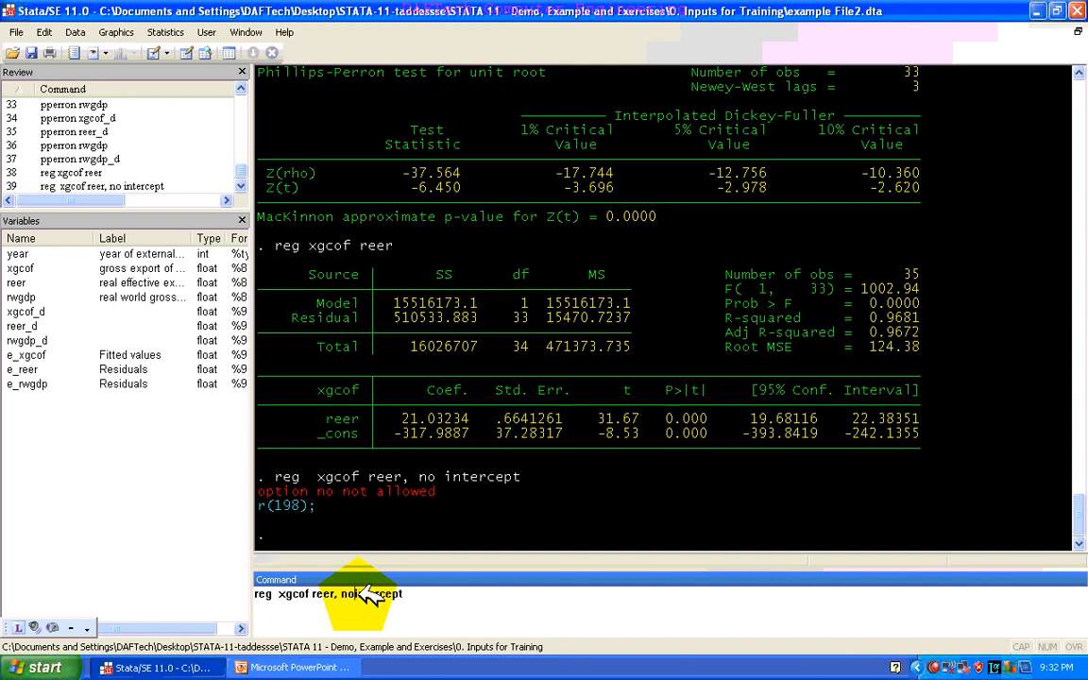
pyautogui.press('Return')
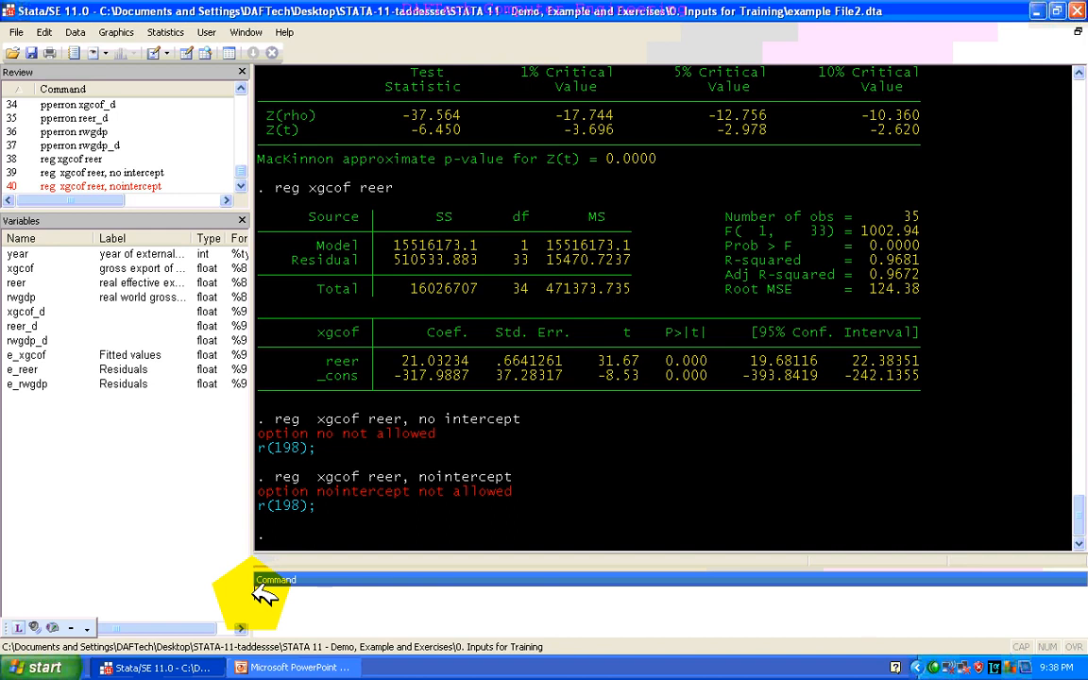
# - Recall and rerun reg xgcof reer, check the cointegration slide in PowerPoint, and return to Stata
pyautogui.click(94, 159)
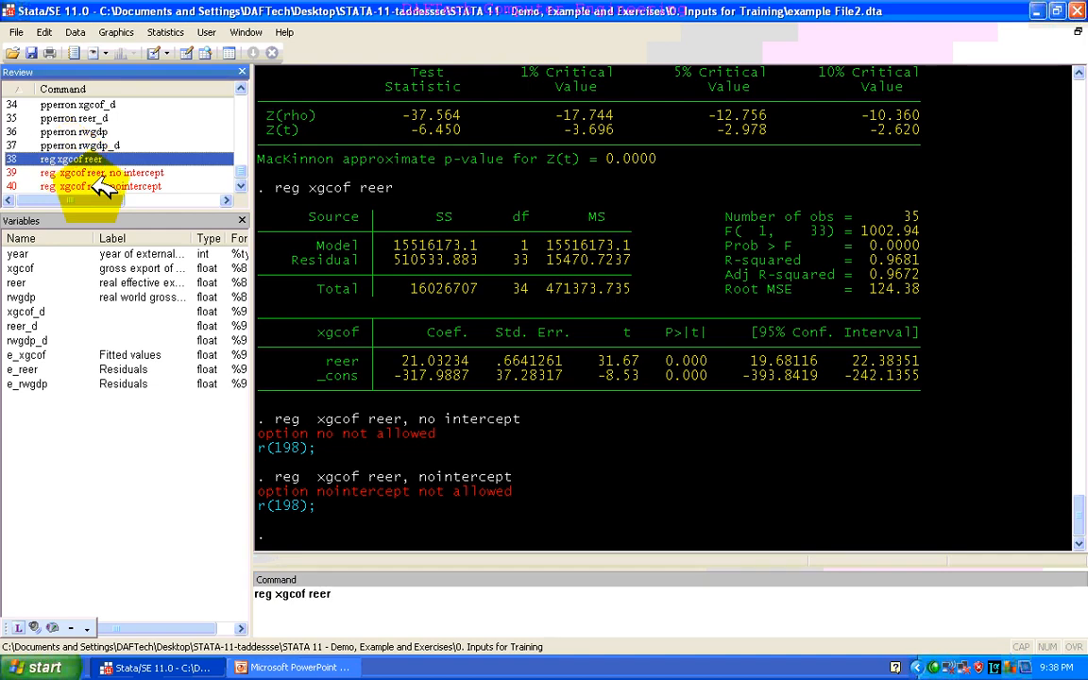
pyautogui.press('Return')
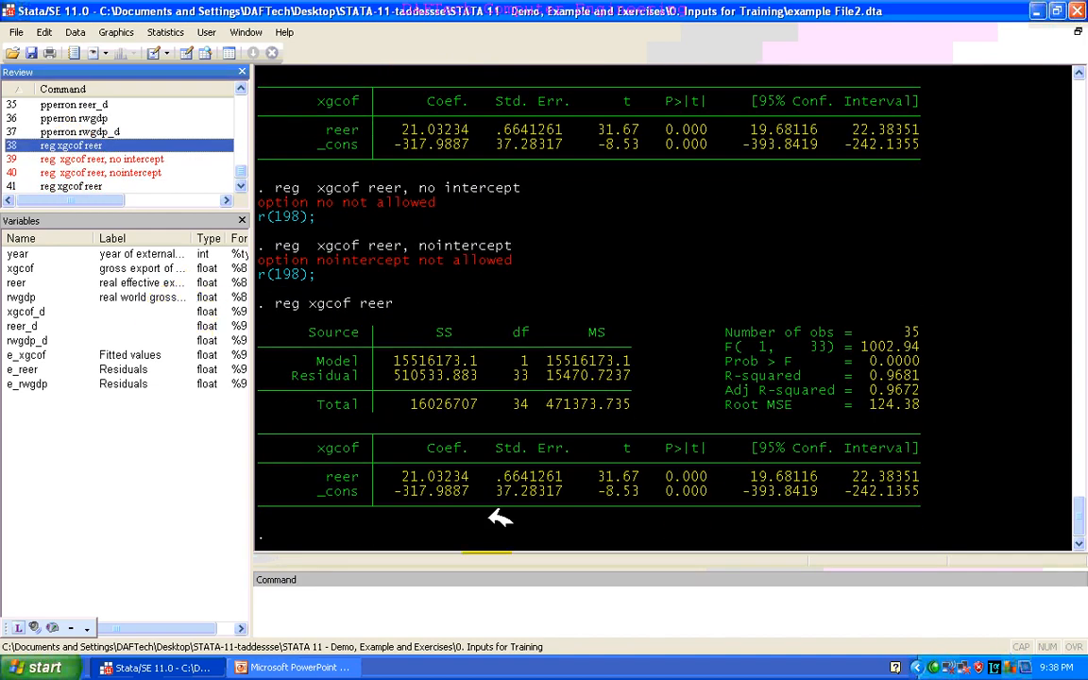
pyautogui.click(312, 667)
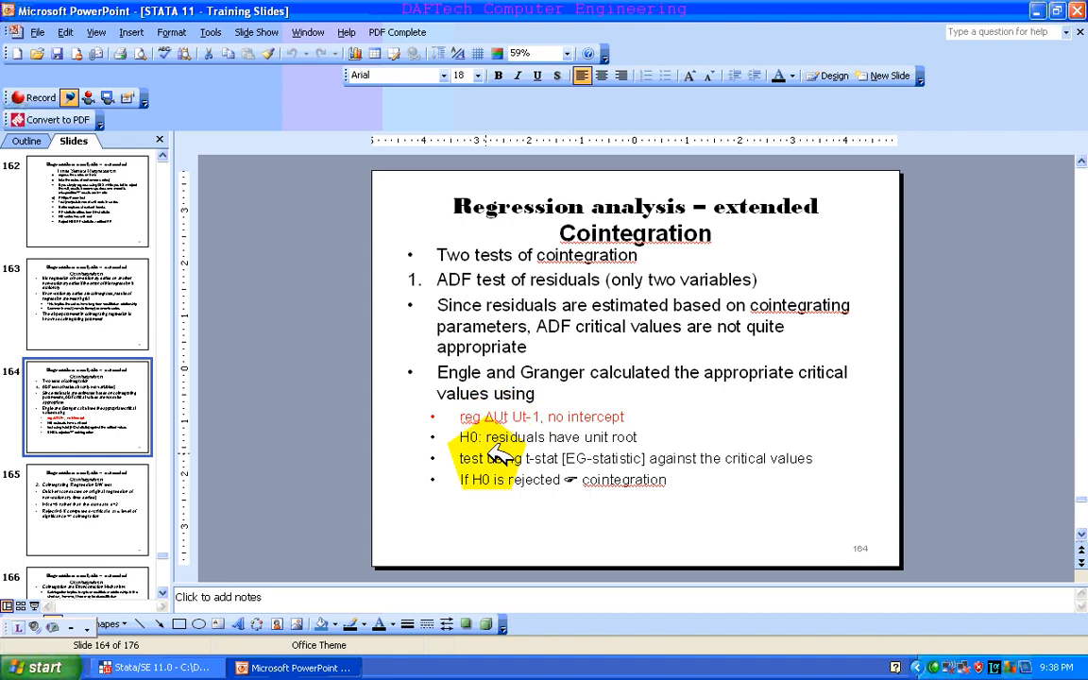
pyautogui.click(182, 667)
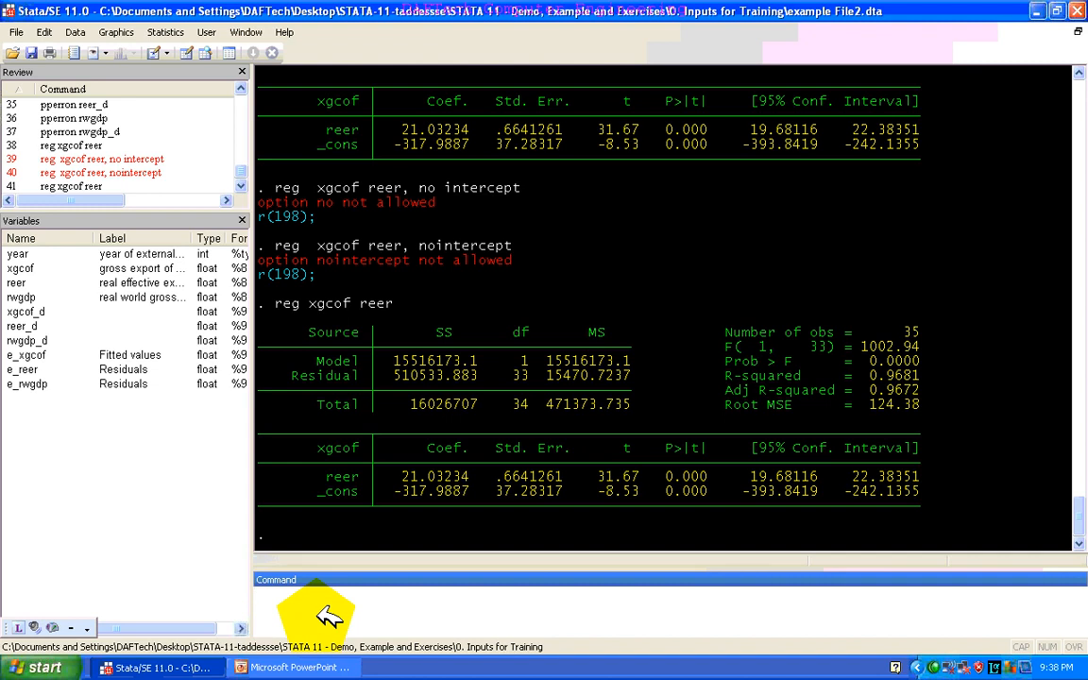
pyautogui.write('gen e, re')
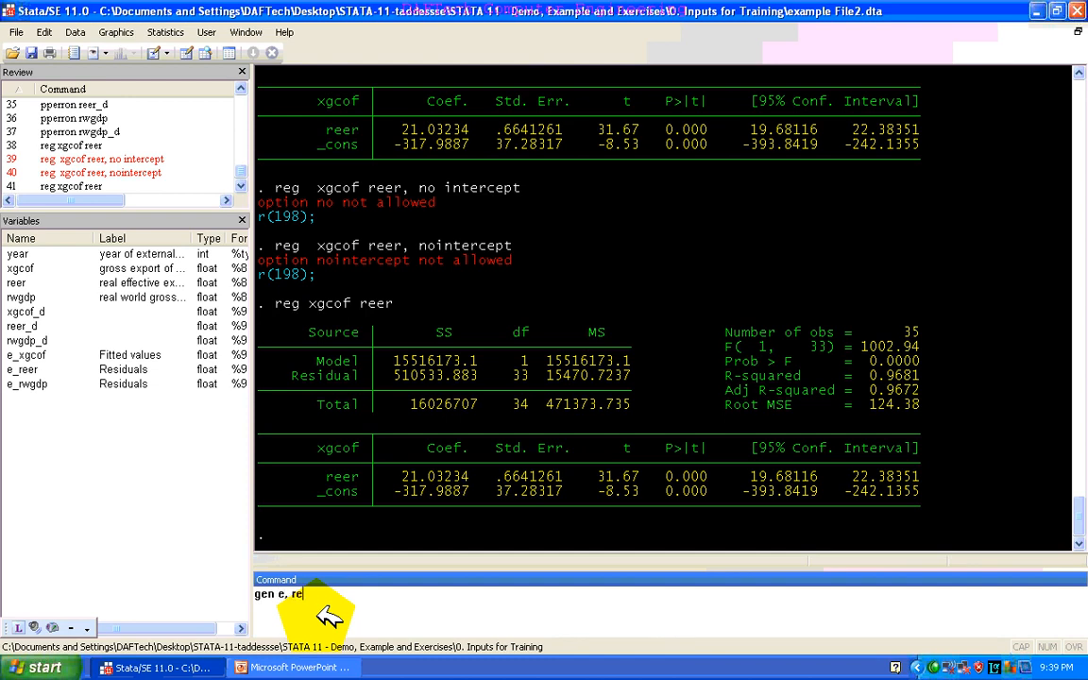
pyautogui.write('sidual')
pyautogui.press('BackSpace')
pyautogui.press('BackSpace')
pyautogui.press('BackSpace')
pyautogui.press('BackSpace')
pyautogui.press('BackSpace')
pyautogui.press('BackSpace')
pyautogui.press('BackSpace')
pyautogui.press('BackSpace')
pyautogui.press('BackSpace')
pyautogui.press('BackSpace')
pyautogui.press('BackSpace')
pyautogui.press('BackSpace')
pyautogui.press('BackSpace')
pyautogui.press('BackSpace')
pyautogui.press('BackSpace')
# - Save the regression residuals with predict e, residual, and generate their first difference with gen e_d=d.e
pyautogui.write('predict e, residual')
pyautogui.press('Return')
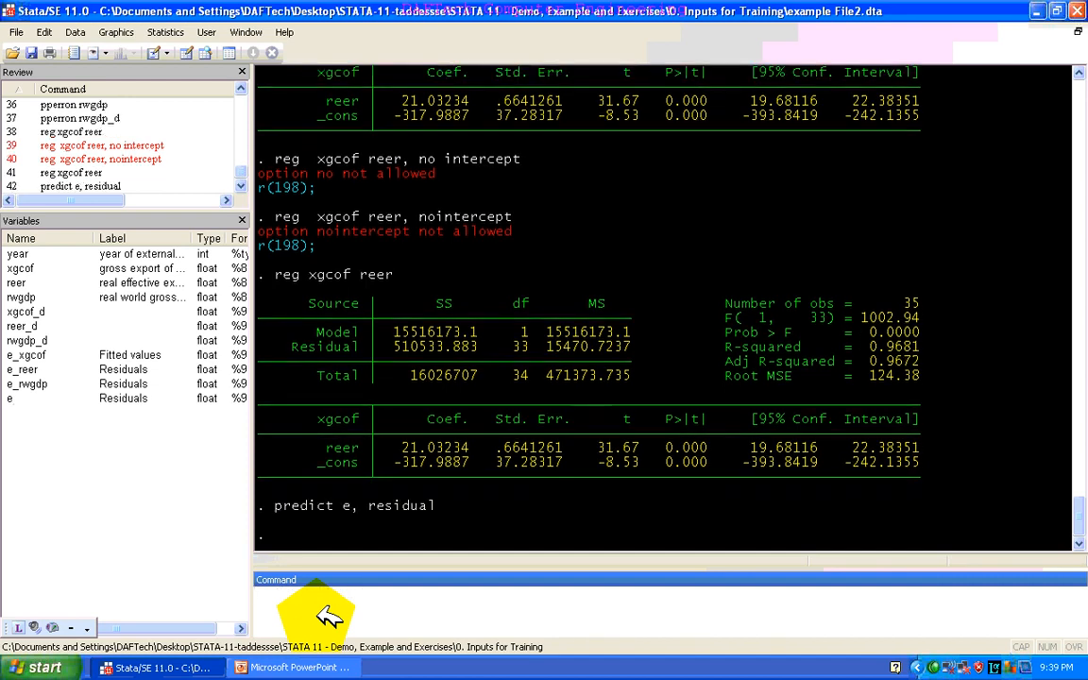
pyautogui.write('gen e_ d=d.')
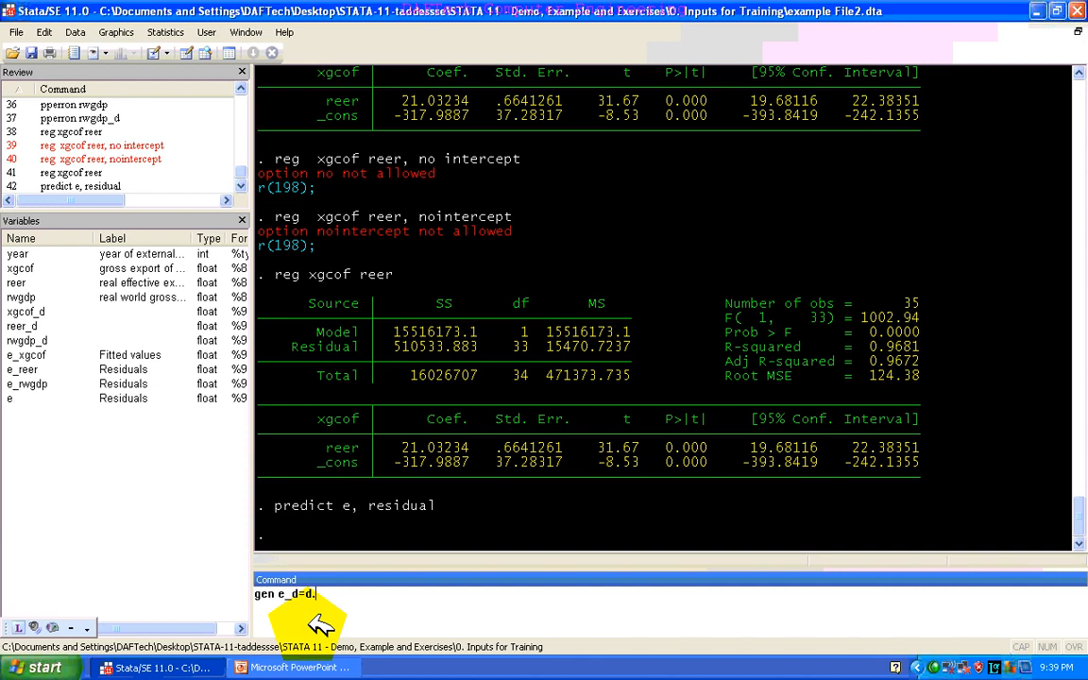
pyautogui.write('e')
pyautogui.press('Return')
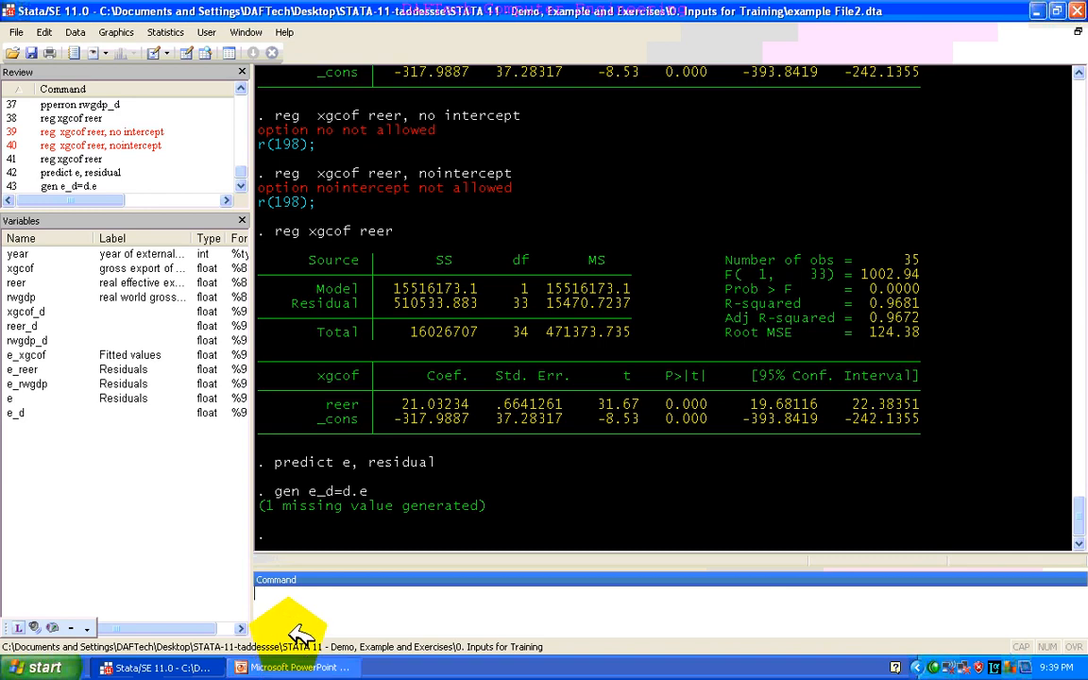
# - Generate the one-period lag of the residuals with gen e_1=l.e
pyautogui.write('gen e')
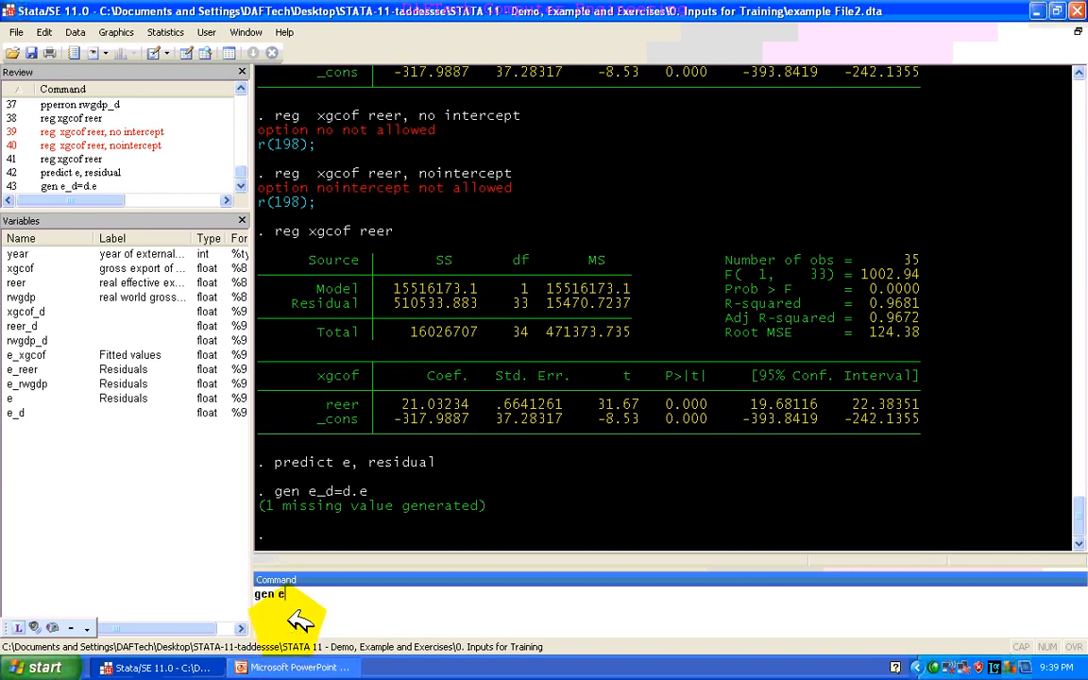
pyautogui.write('_1=l.e')
pyautogui.press('Return')
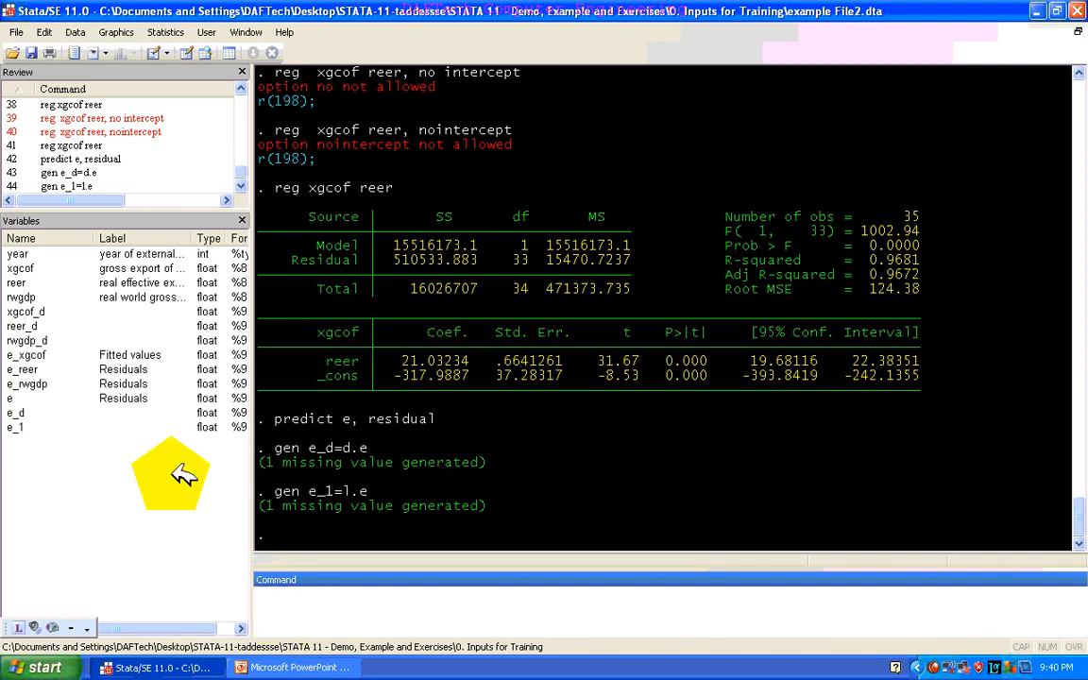
# - In the Variables Manager, label xgcof_d as "first difference of gross coffee export" and apply the change
pyautogui.click(228, 54)
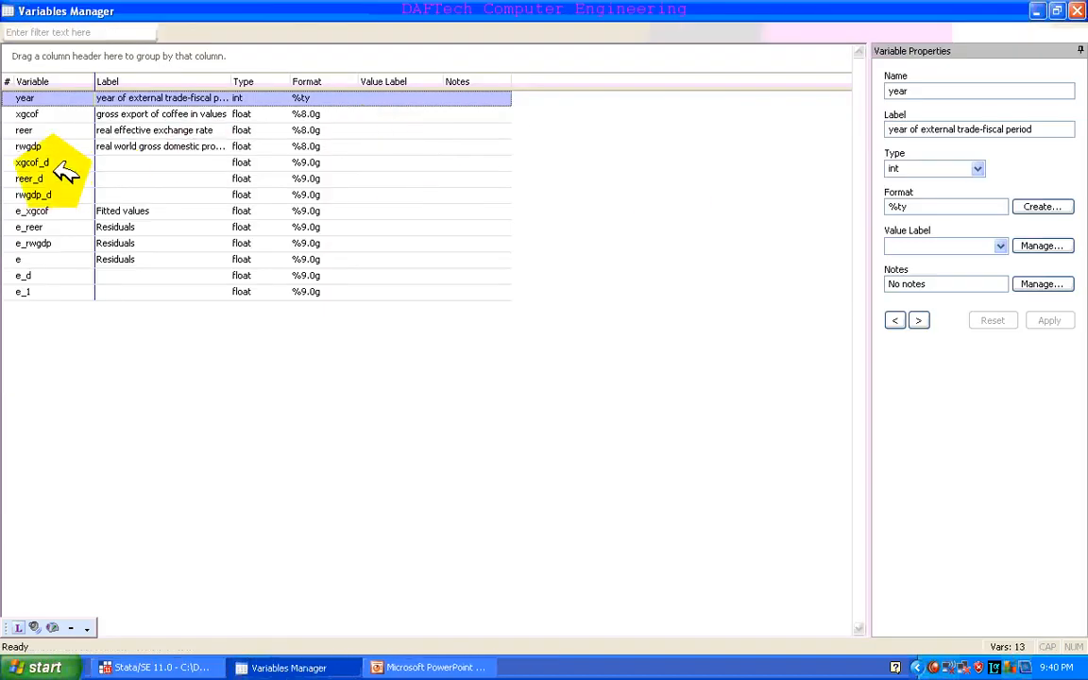
pyautogui.click(32, 161)
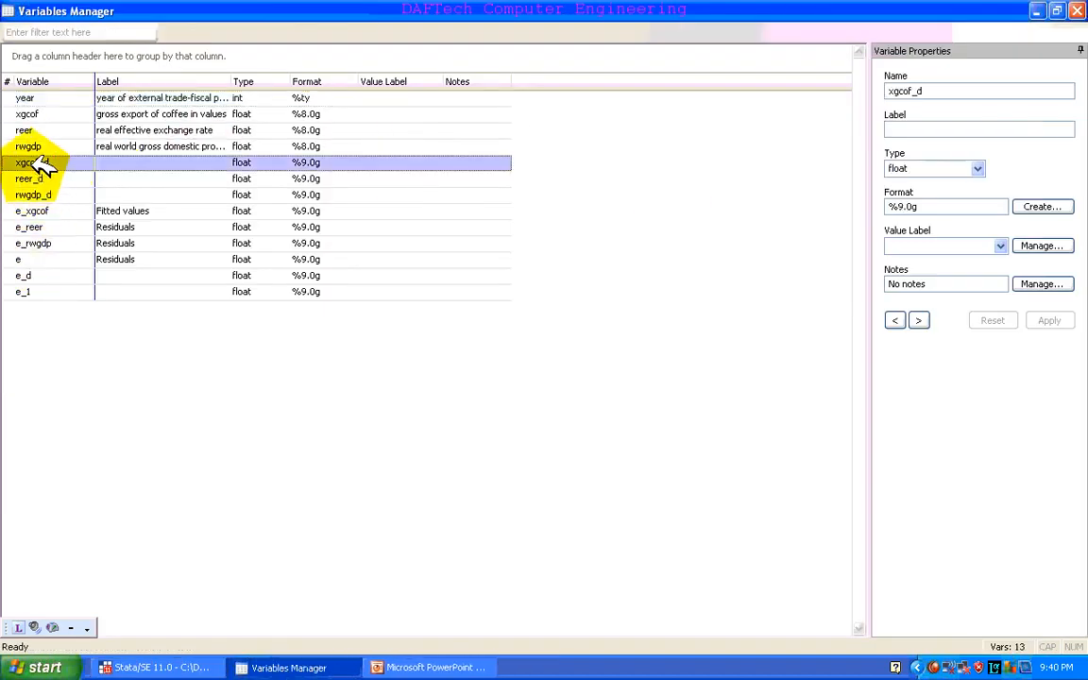
pyautogui.click(907, 131)
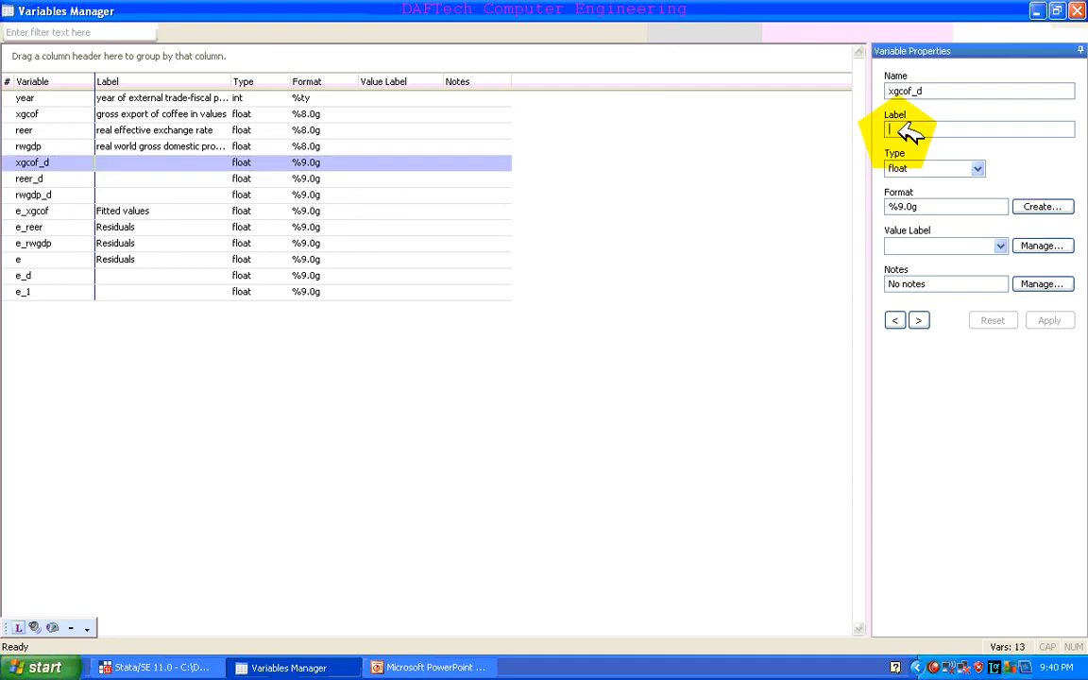
pyautogui.write('first diffe')
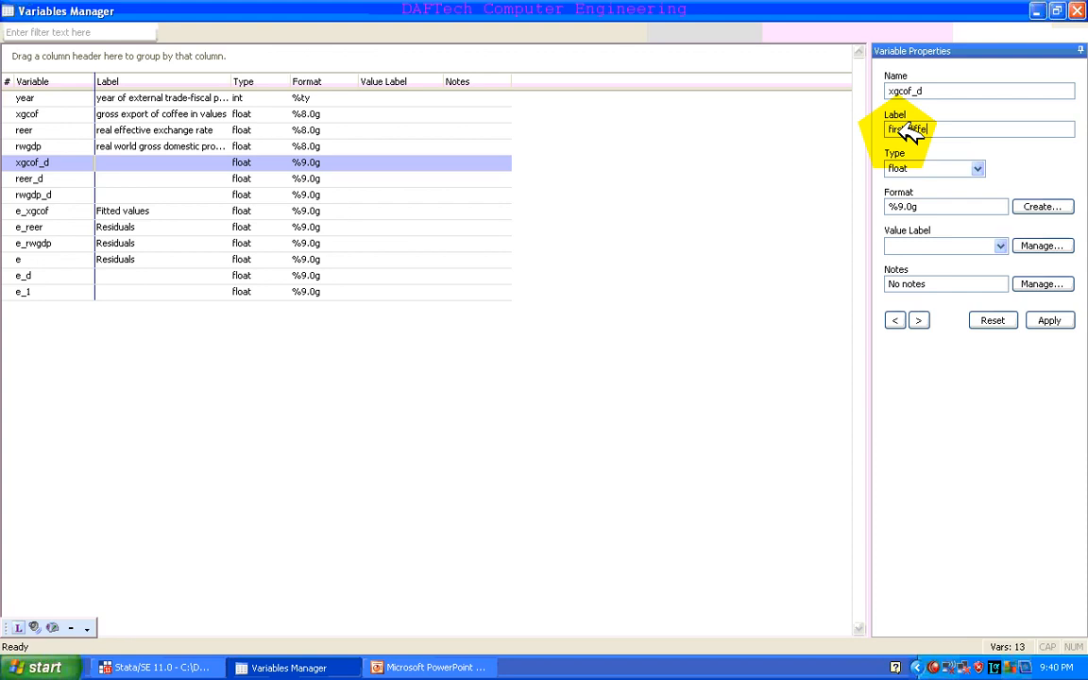
pyautogui.write('rence of gross coffee export')
pyautogui.click(68, 178)
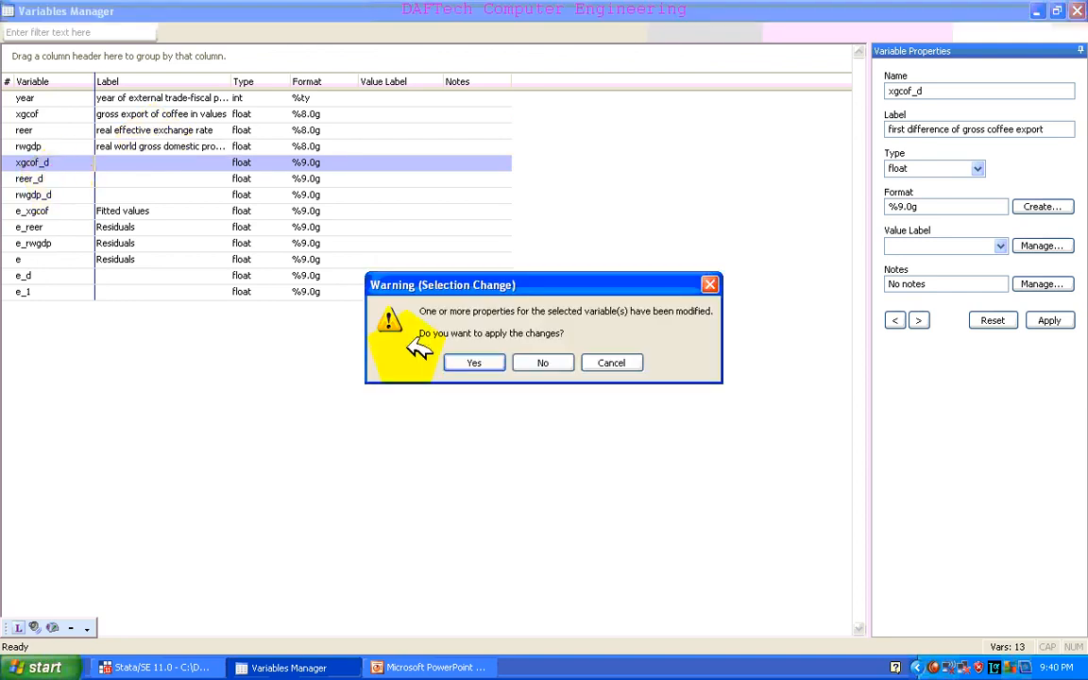
pyautogui.click(489, 362)
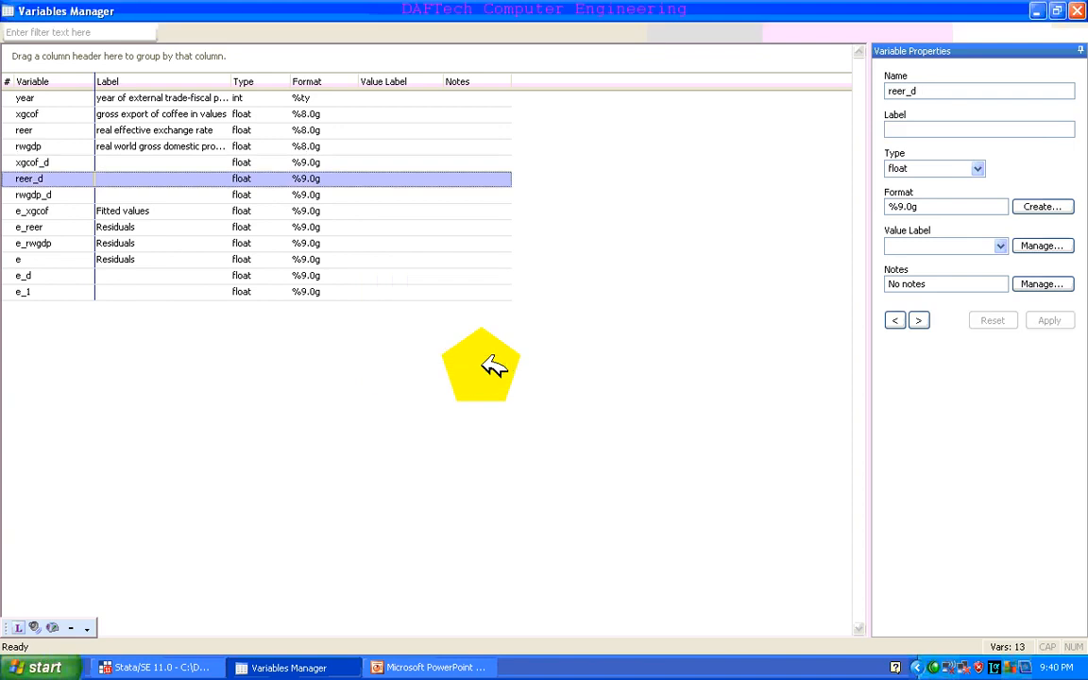
# - Label the variable reer_d as "first difference of real effective exchange rate" and apply it
pyautogui.click(912, 129)
pyautogui.write('first differe')
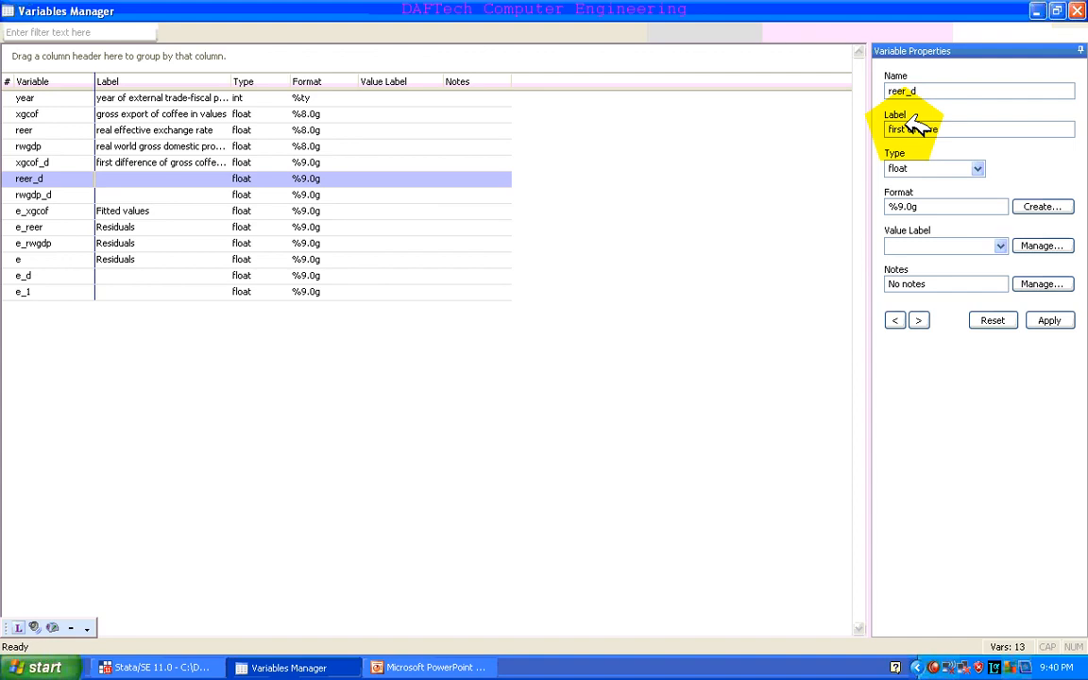
pyautogui.press('BackSpace')
pyautogui.press('BackSpace')
pyautogui.press('BackSpace')
pyautogui.press('BackSpace')
pyautogui.press('BackSpace')
pyautogui.press('BackSpace')
pyautogui.press('BackSpace')
pyautogui.write('difference of real effective ecx')
pyautogui.press('BackSpace')
pyautogui.write('xchange rate')
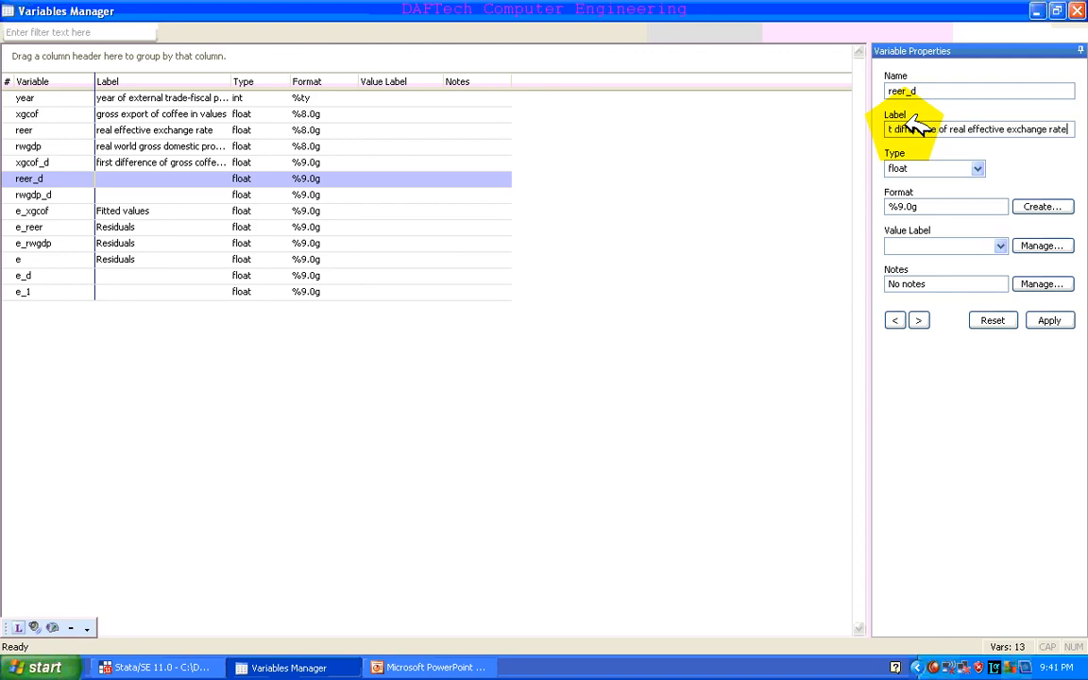
pyautogui.press('Return')
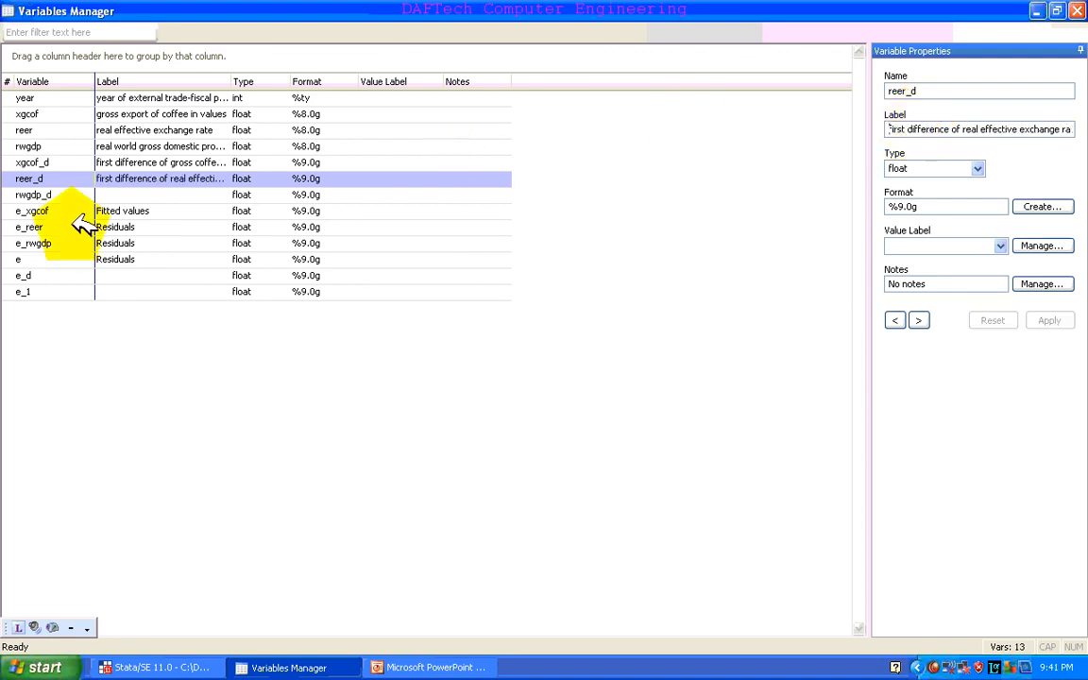
# - Label the variable rwgdp_d as "first difference of real world gdp"
pyautogui.click(43, 195)
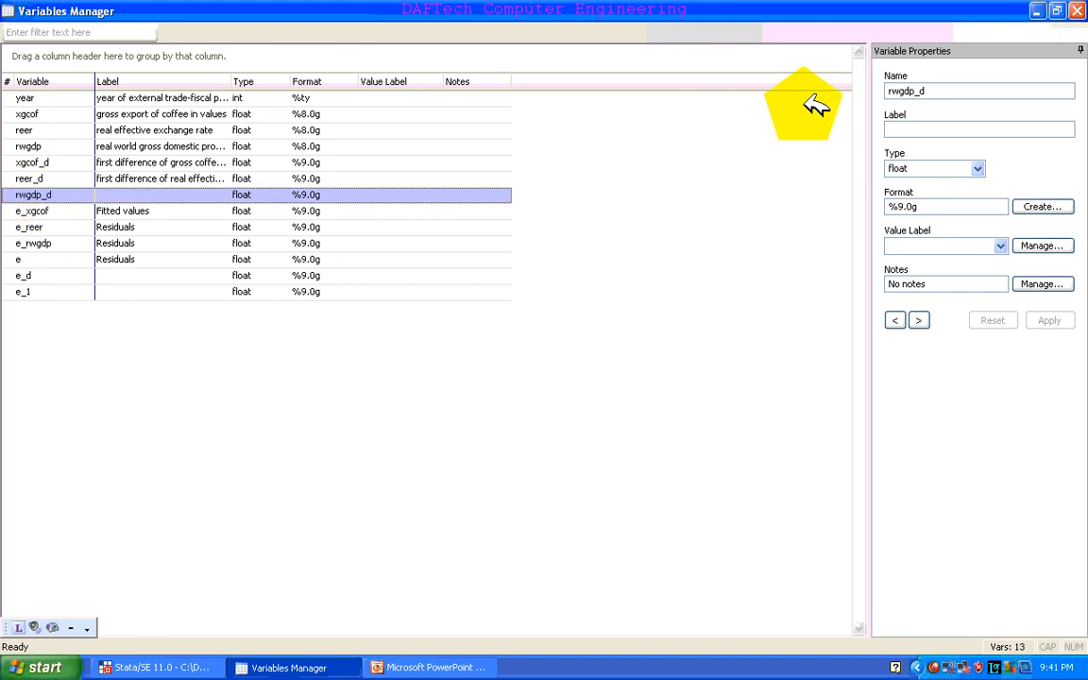
pyautogui.click(915, 127)
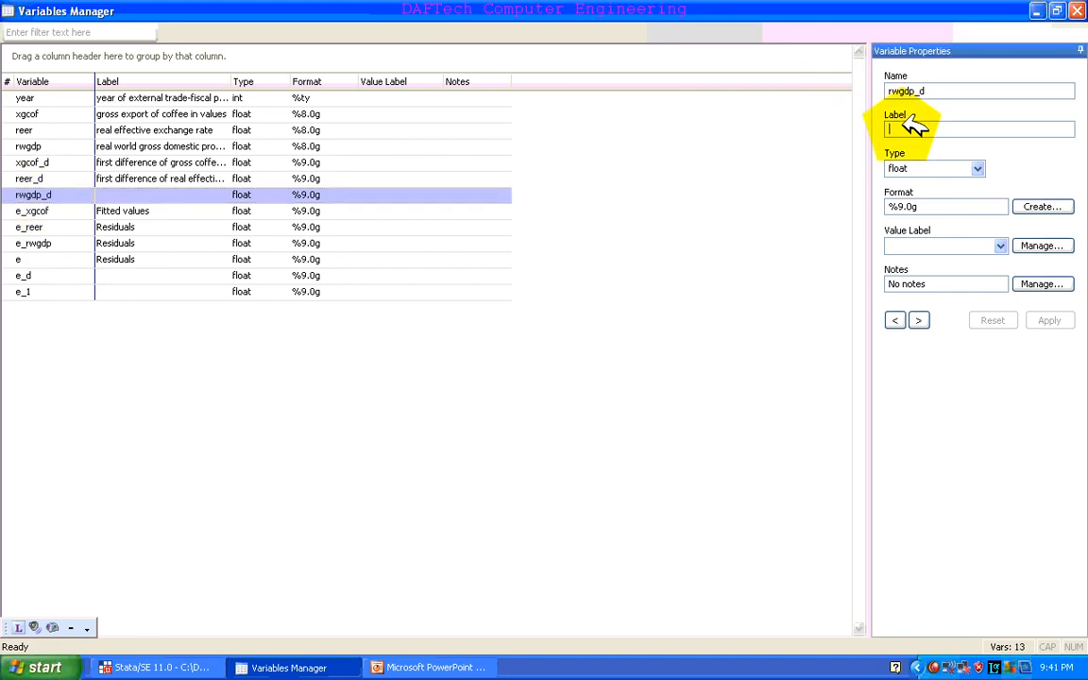
pyautogui.write('first')
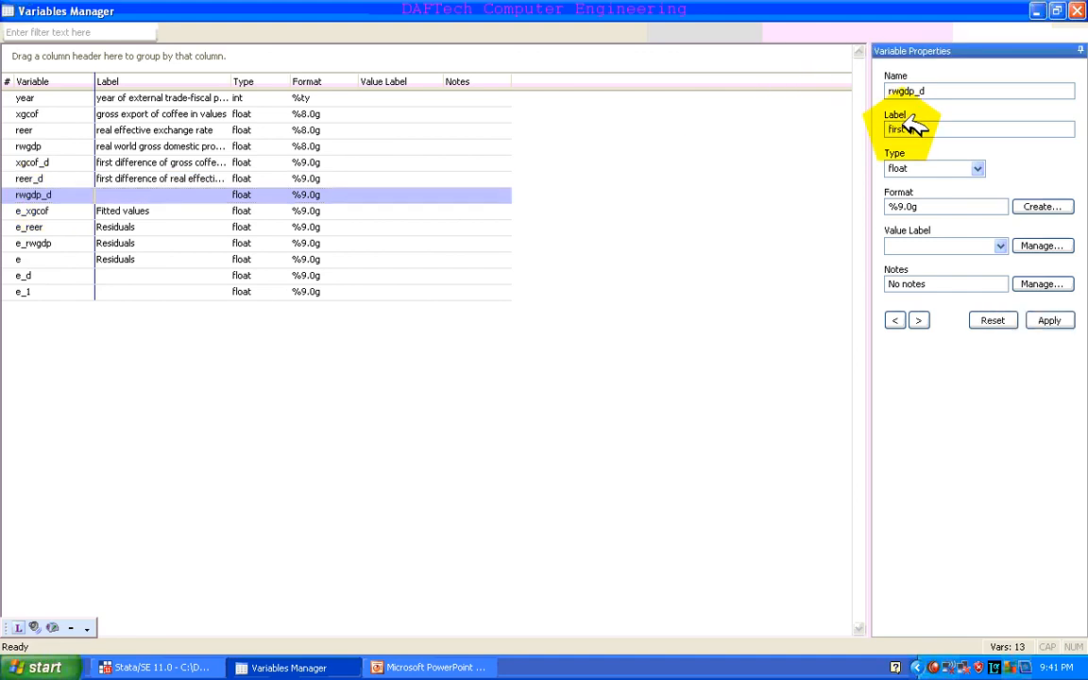
pyautogui.write(' difference of')
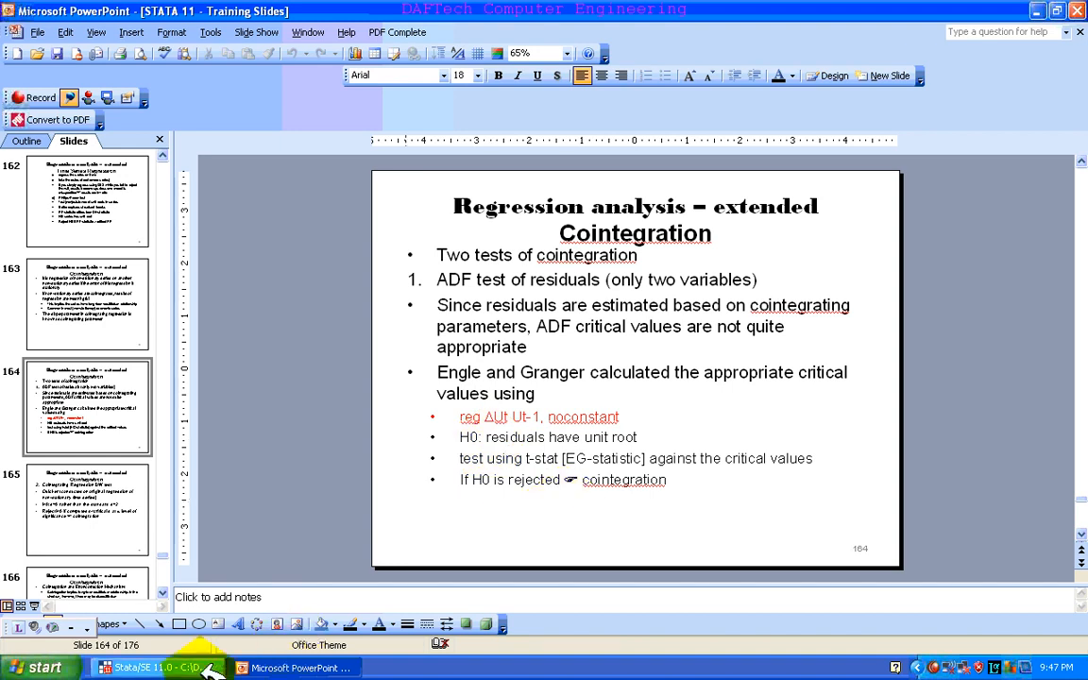
# - Switch to Stata and regress the differenced residuals on the lagged residuals with reg e_d e_1, noconstant
pyautogui.click(156, 668)
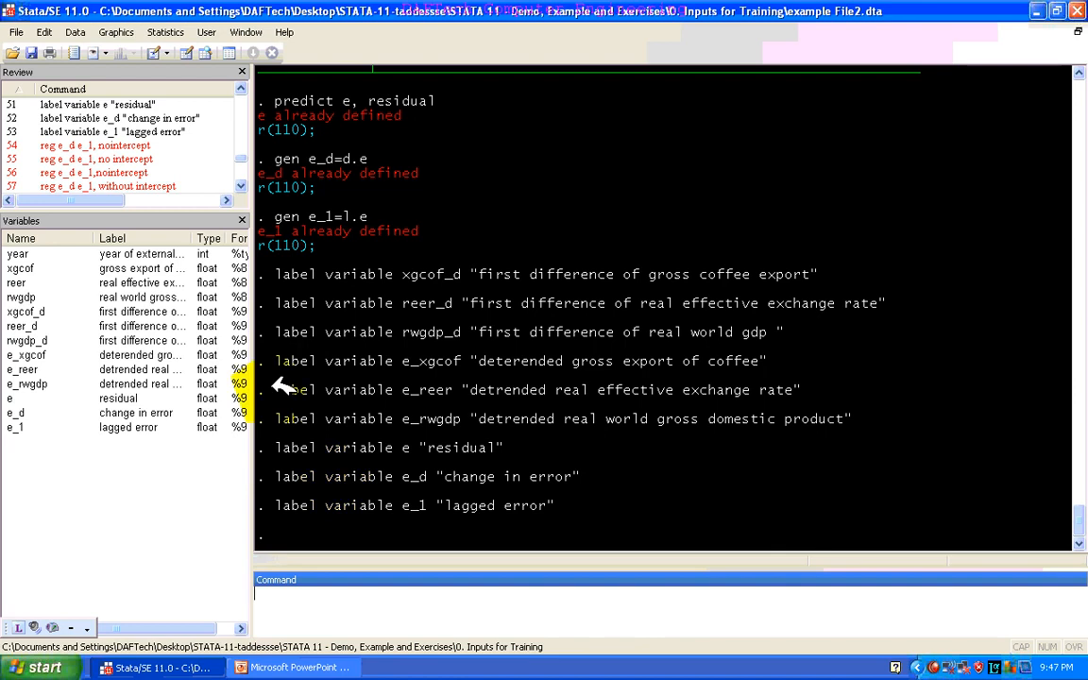
pyautogui.write('reg')
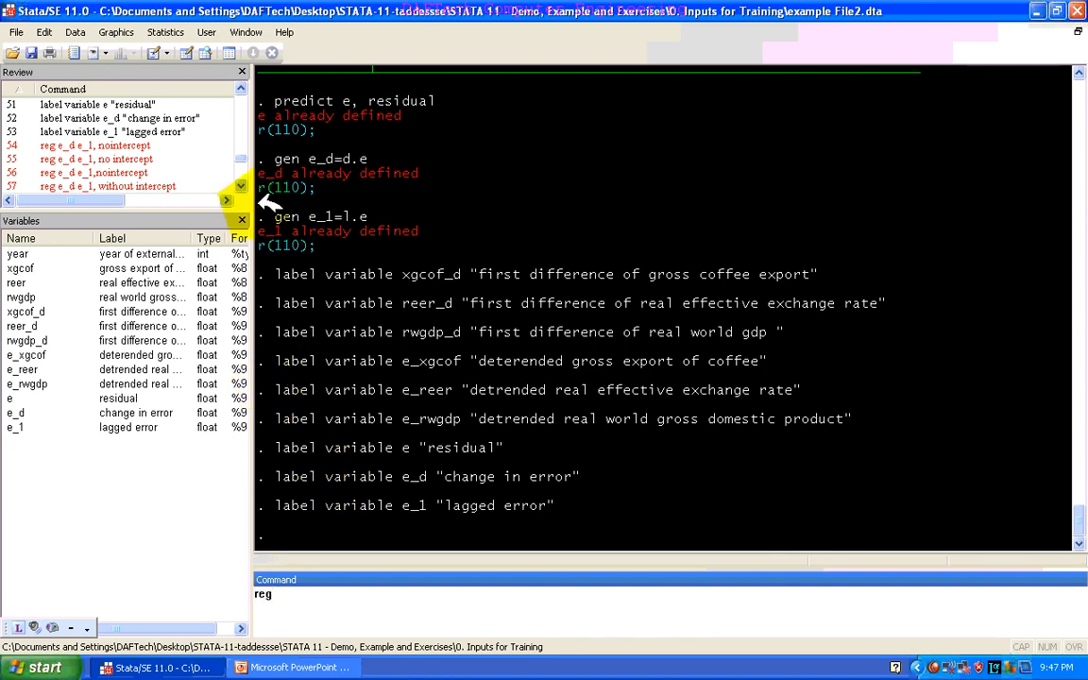
pyautogui.click(15, 414)
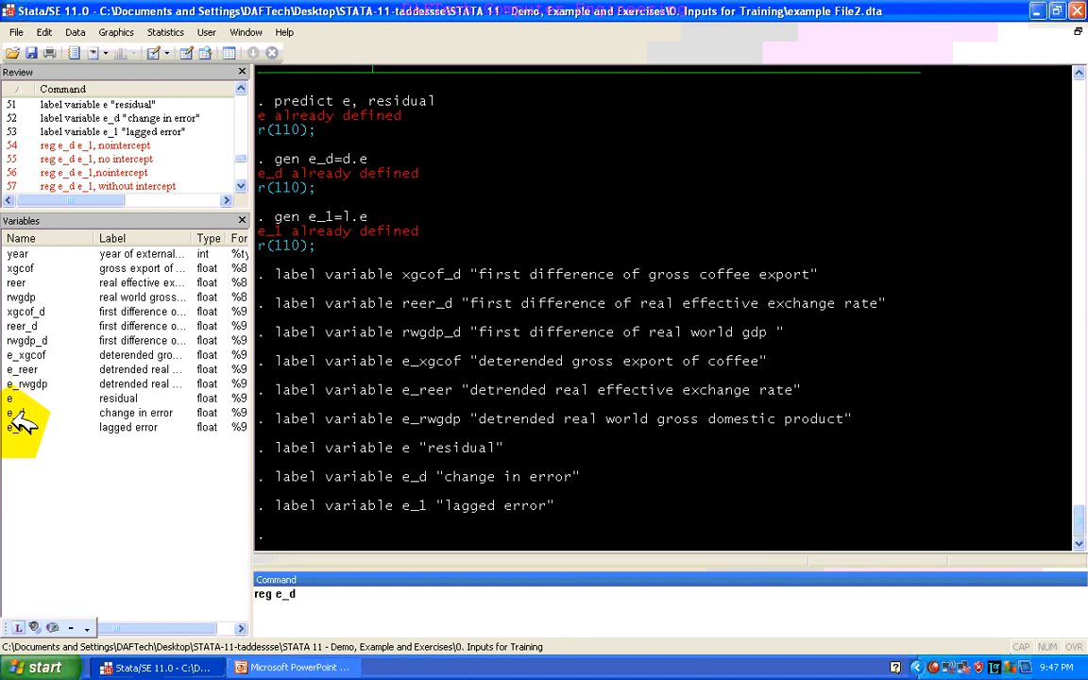
pyautogui.click(16, 427)
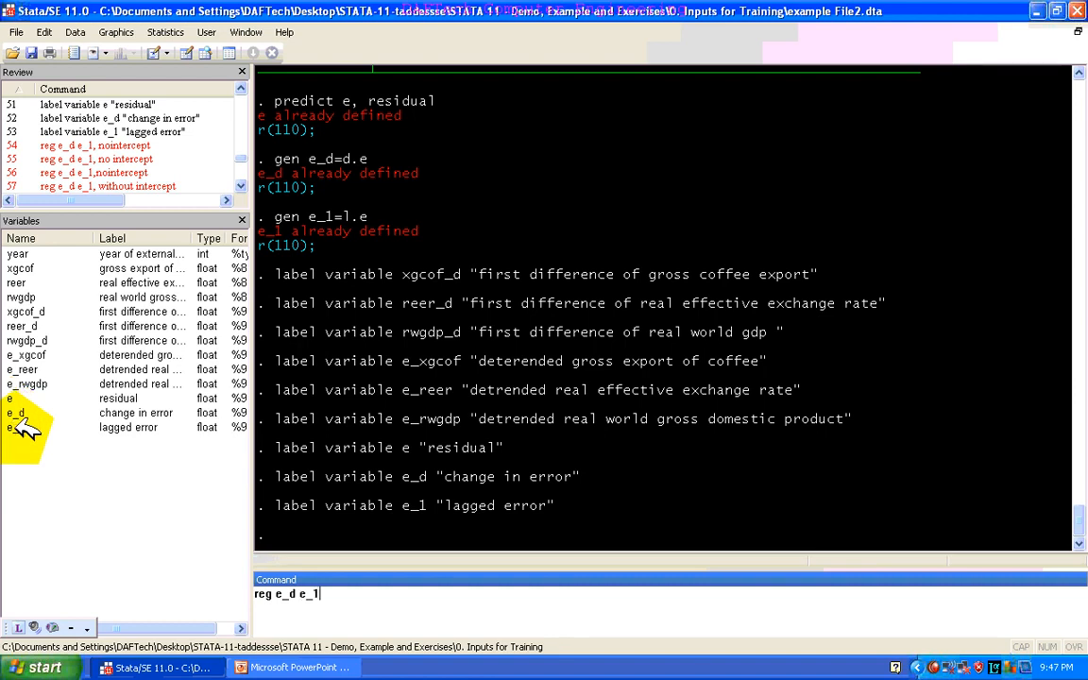
pyautogui.write(', noconstant')
pyautogui.press('Return')
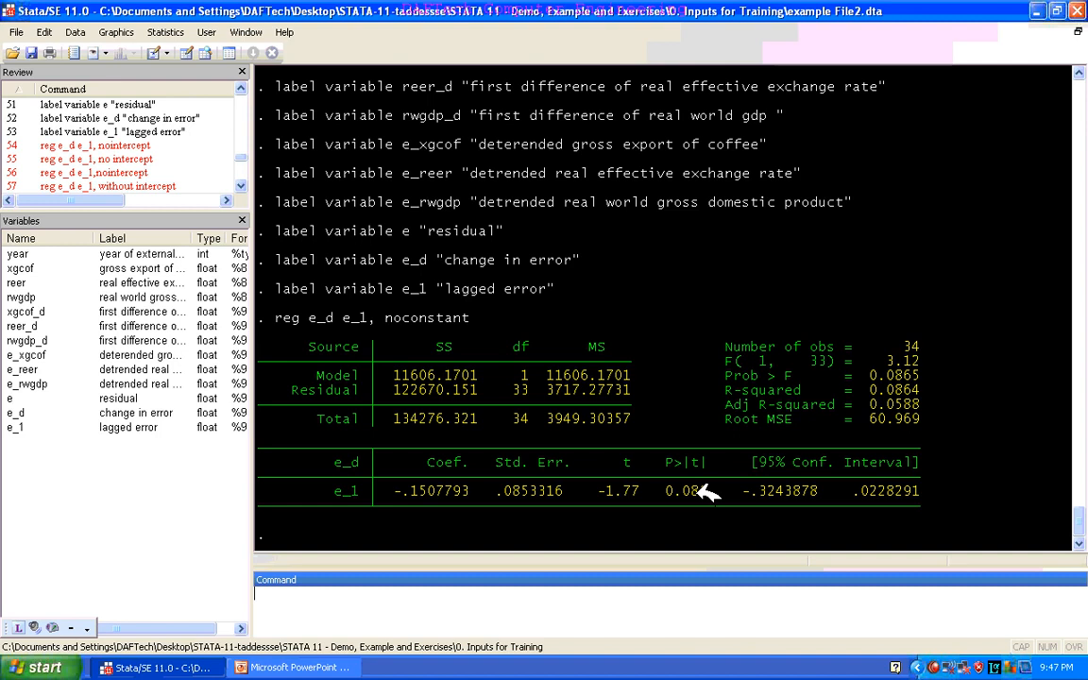
# - Check the Engle-Granger test slide in PowerPoint, return to Stata, and review the earlier xgcof on reer regression output
pyautogui.click(300, 668)
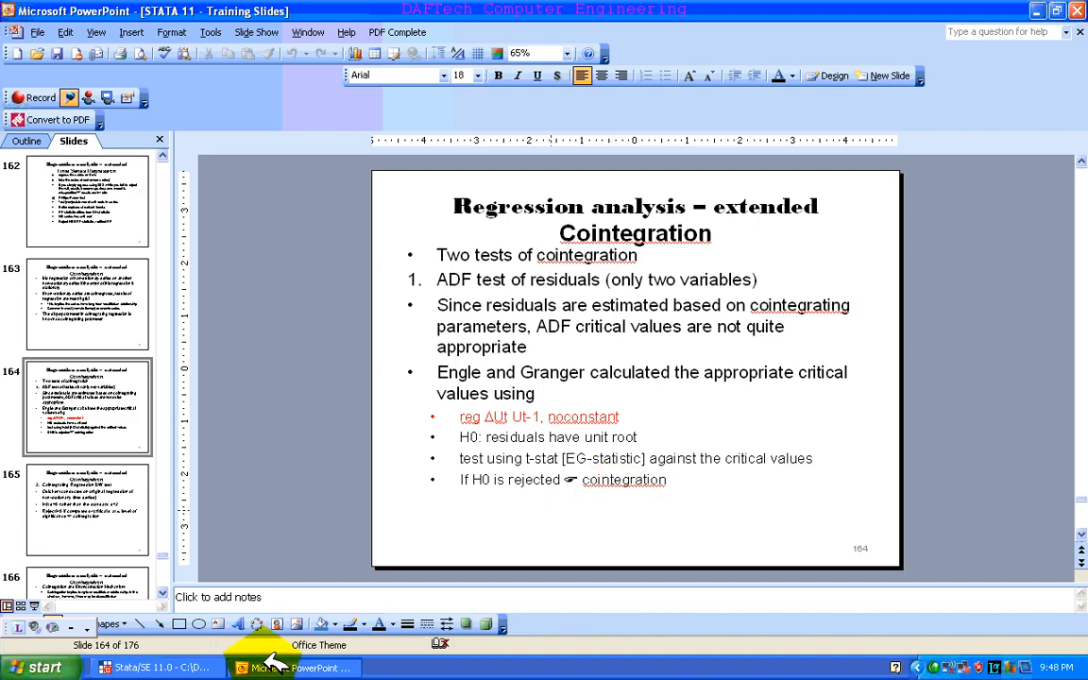
pyautogui.click(195, 663)
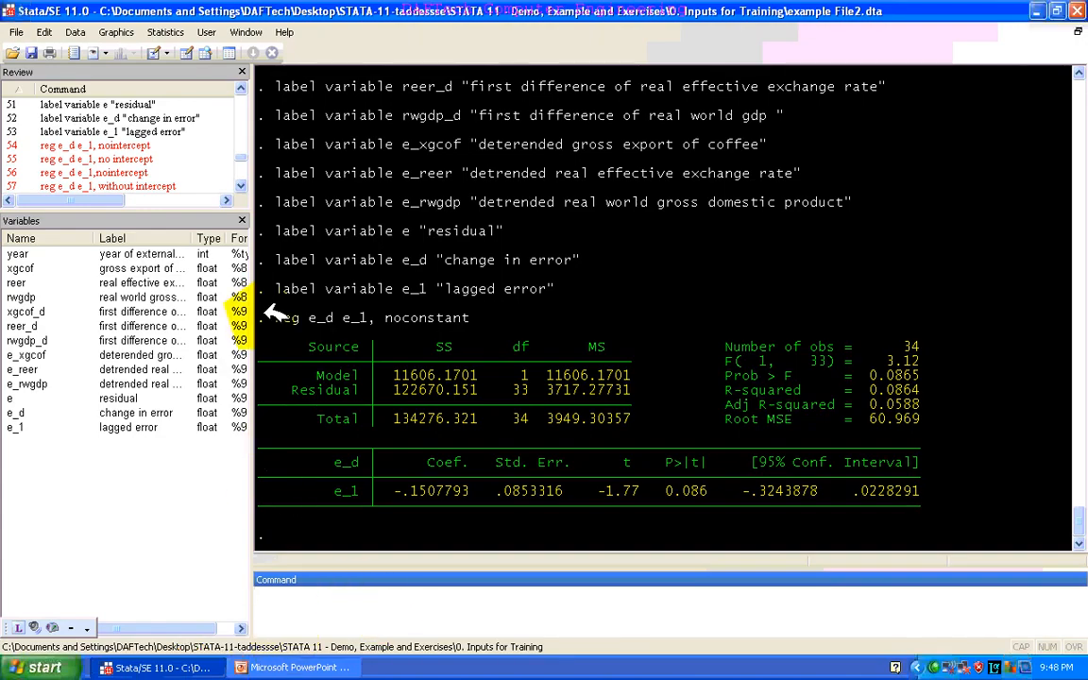
pyautogui.click(1080, 72)
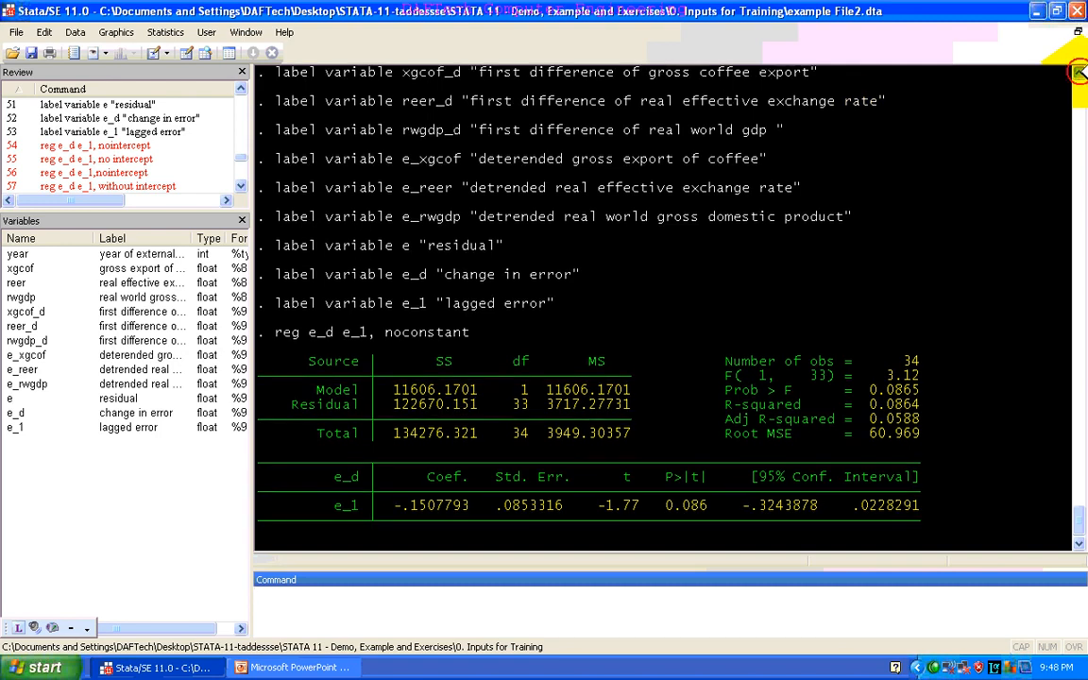
pyautogui.doubleClick(1079, 72)
pyautogui.click(1079, 72)
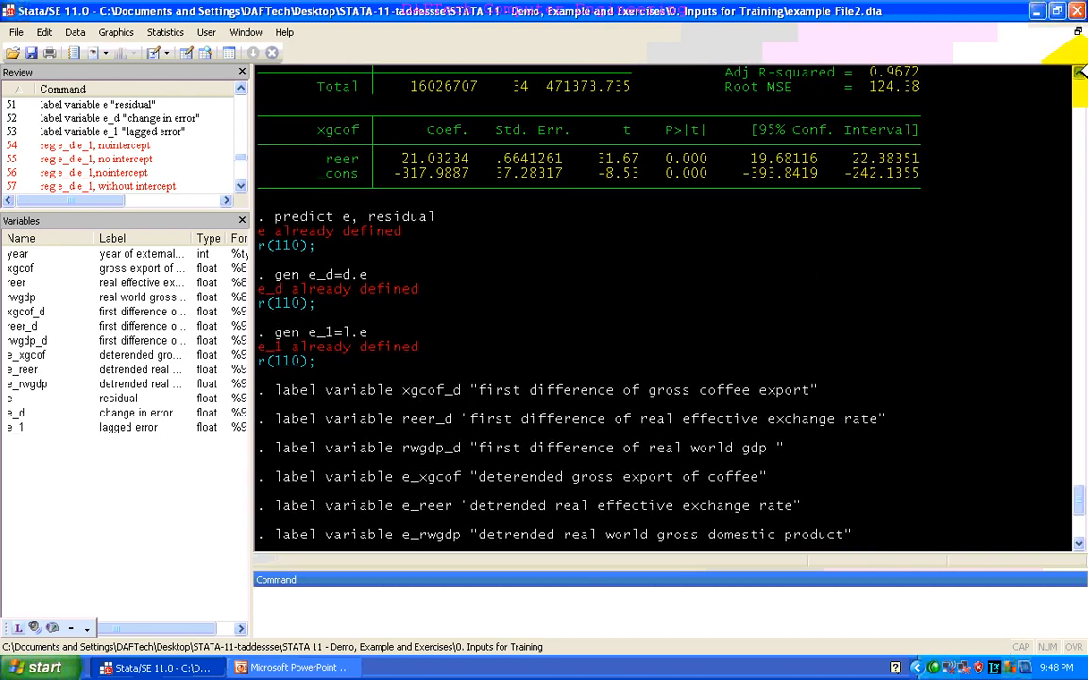
pyautogui.click(1080, 72)
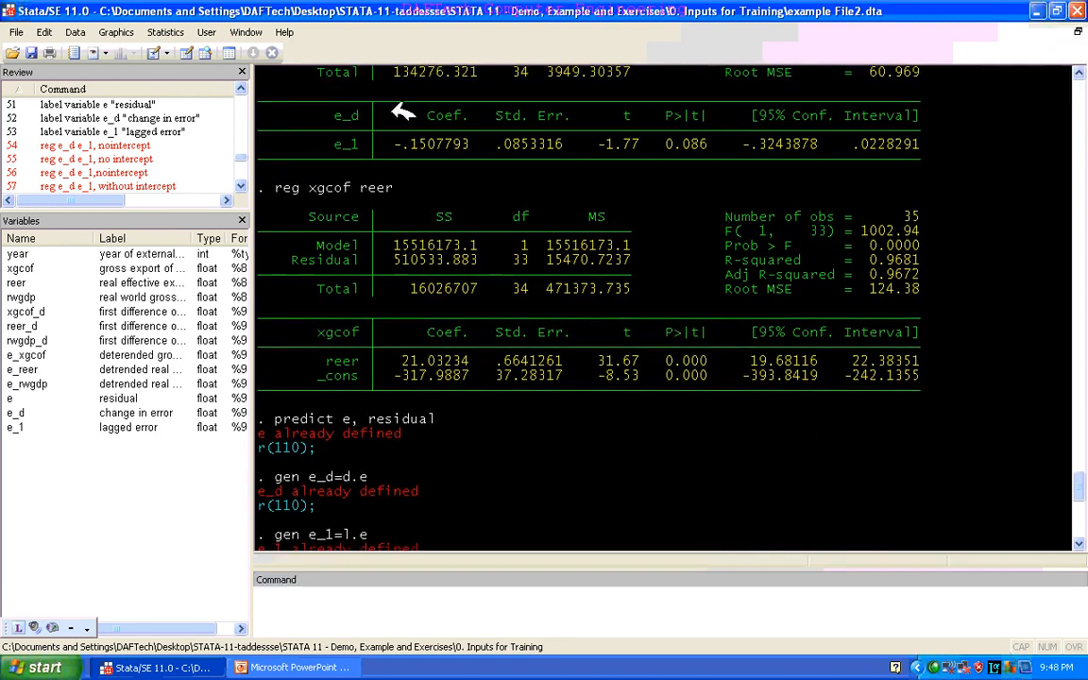
pyautogui.click(387, 187)
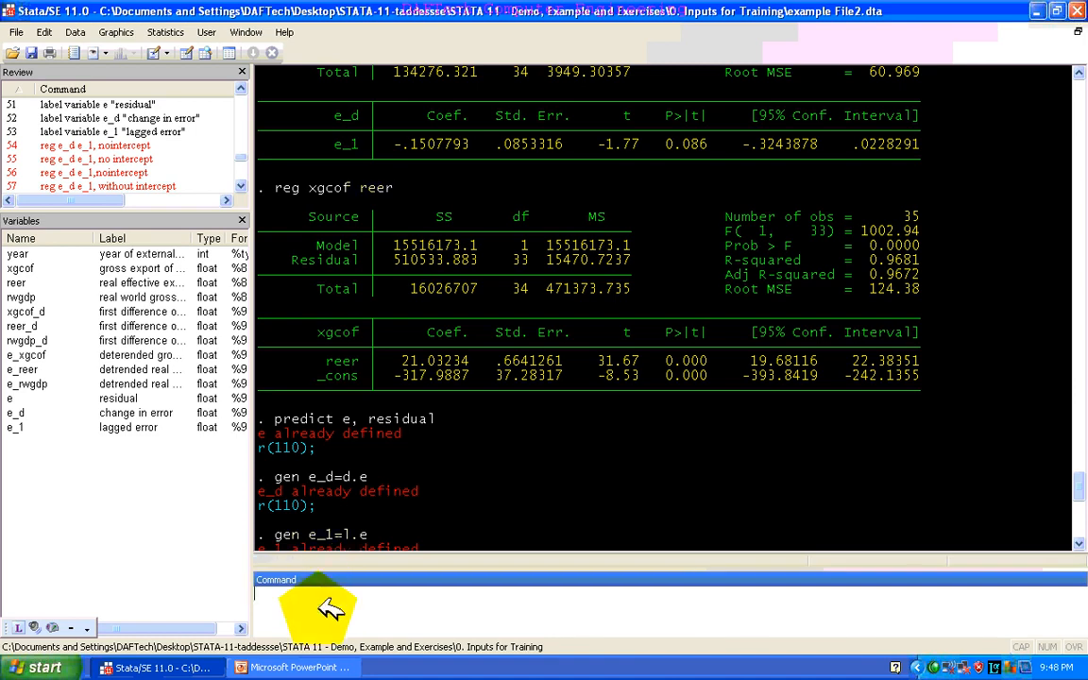
pyautogui.moveTo(1078, 476); pyautogui.dragTo(1078, 543)
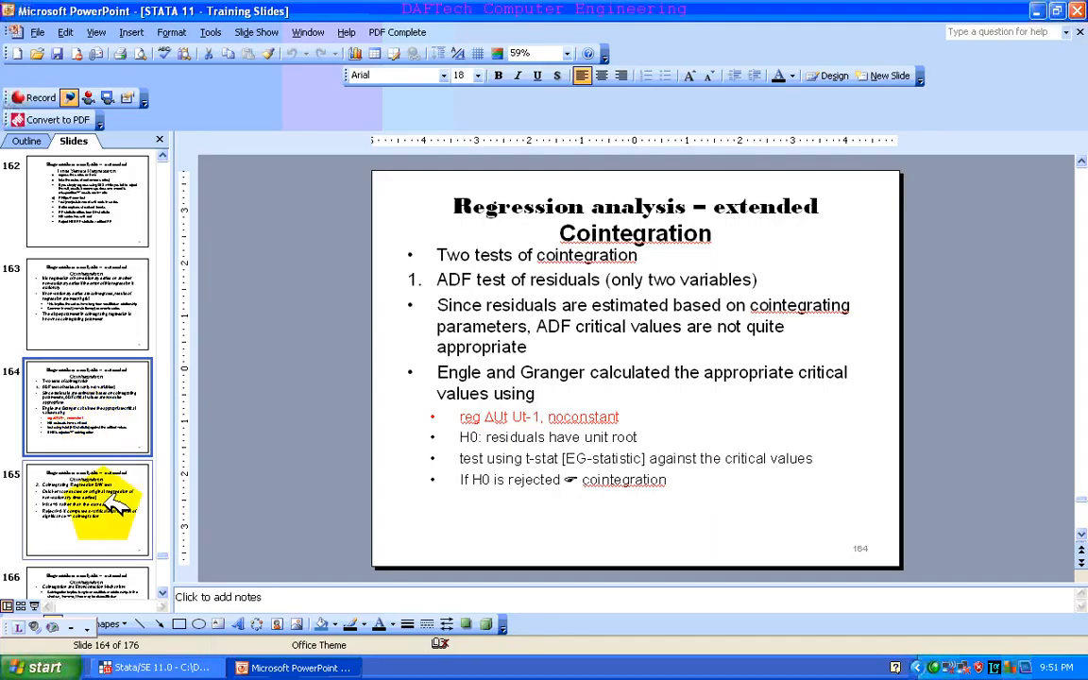
# - Read slide 165 on the Cointegrating Regression DW test in PowerPoint, and return to Stata
pyautogui.click(115, 505)
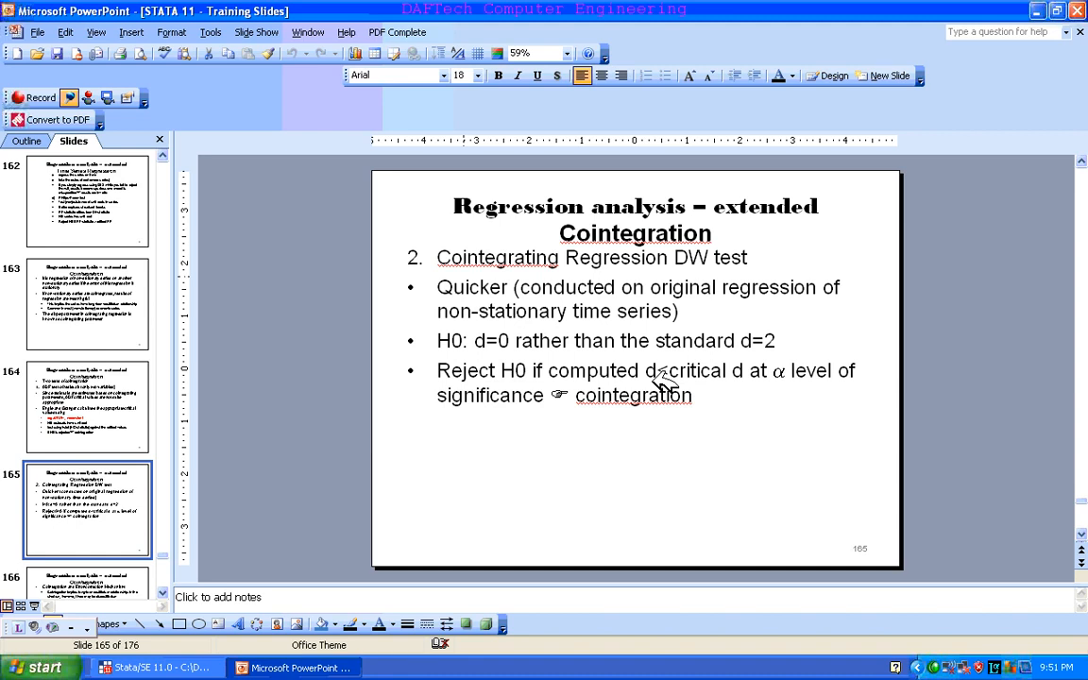
pyautogui.click(196, 667)
pyautogui.click(198, 669)
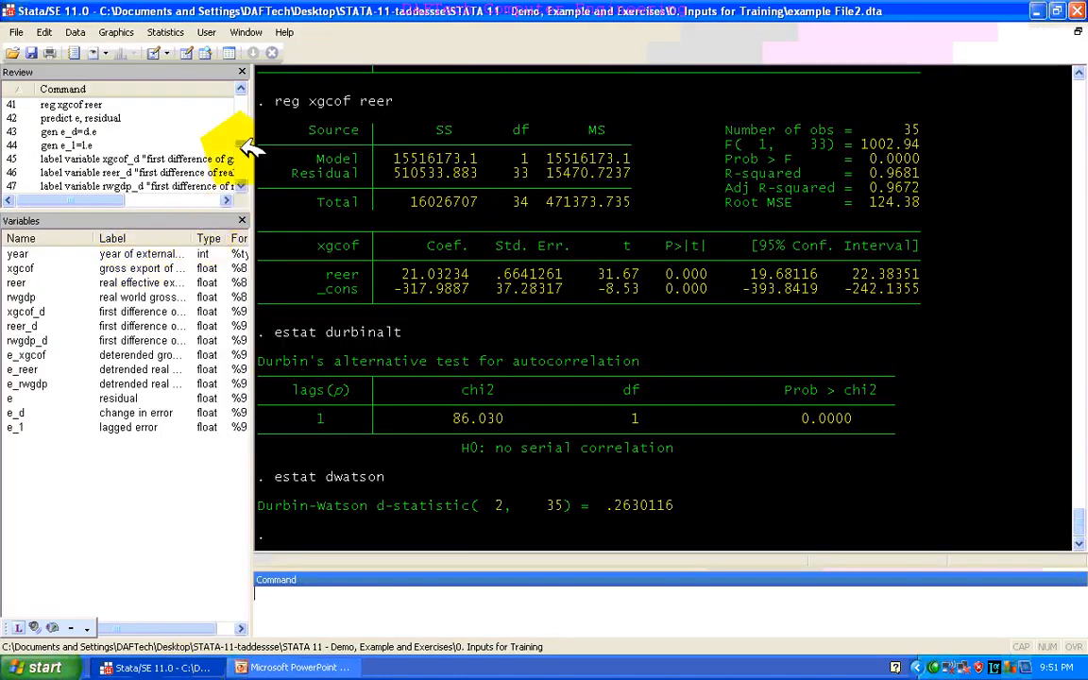
# - Rerun the reg xgcof reer regression from the command history
pyautogui.moveTo(242, 142); pyautogui.dragTo(248, 170)
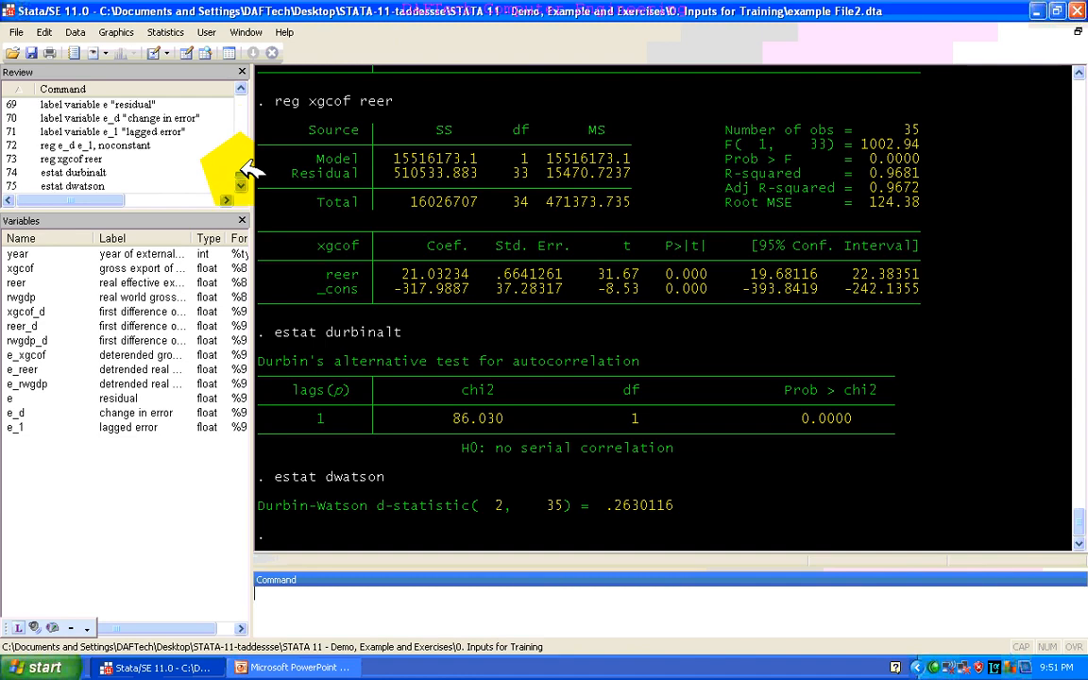
pyautogui.click(57, 159)
pyautogui.doubleClick(57, 159)
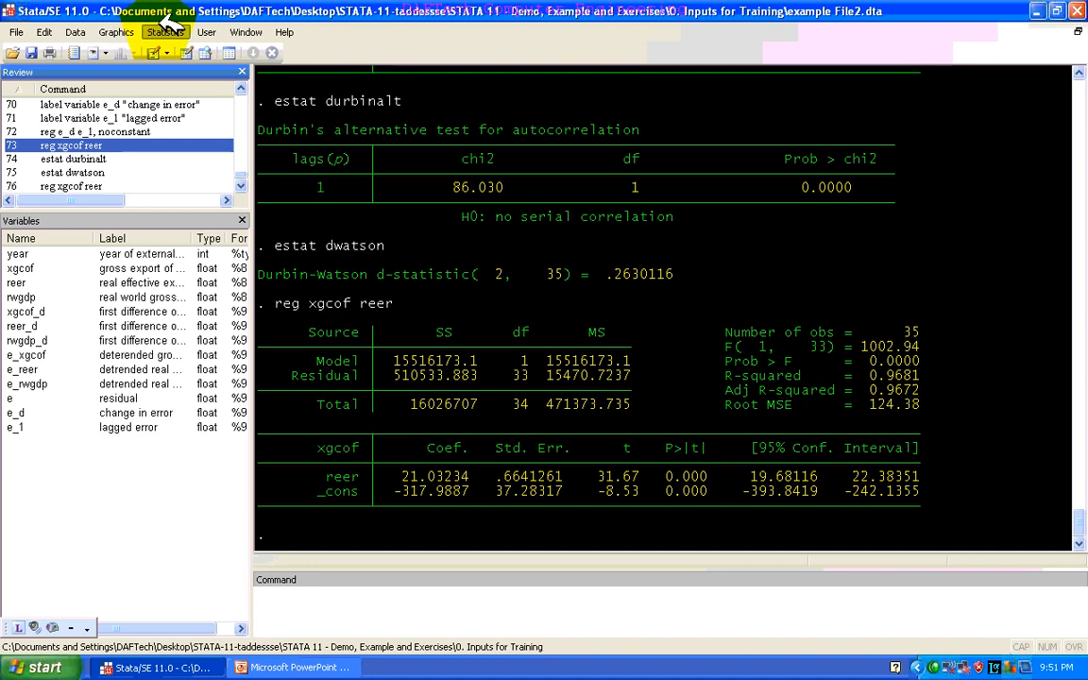
# - Run the Durbin-Watson d statistic (dwatson) from the time-series specification tests on the xgcof on reer regression
pyautogui.click(165, 32)
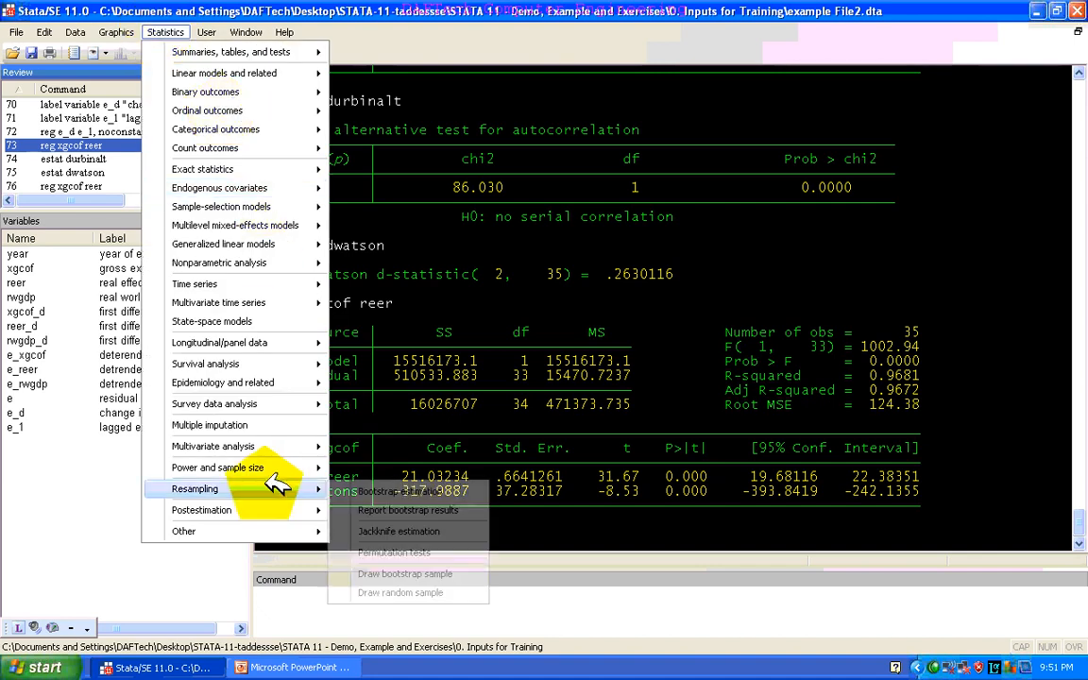
pyautogui.moveTo(262, 281)
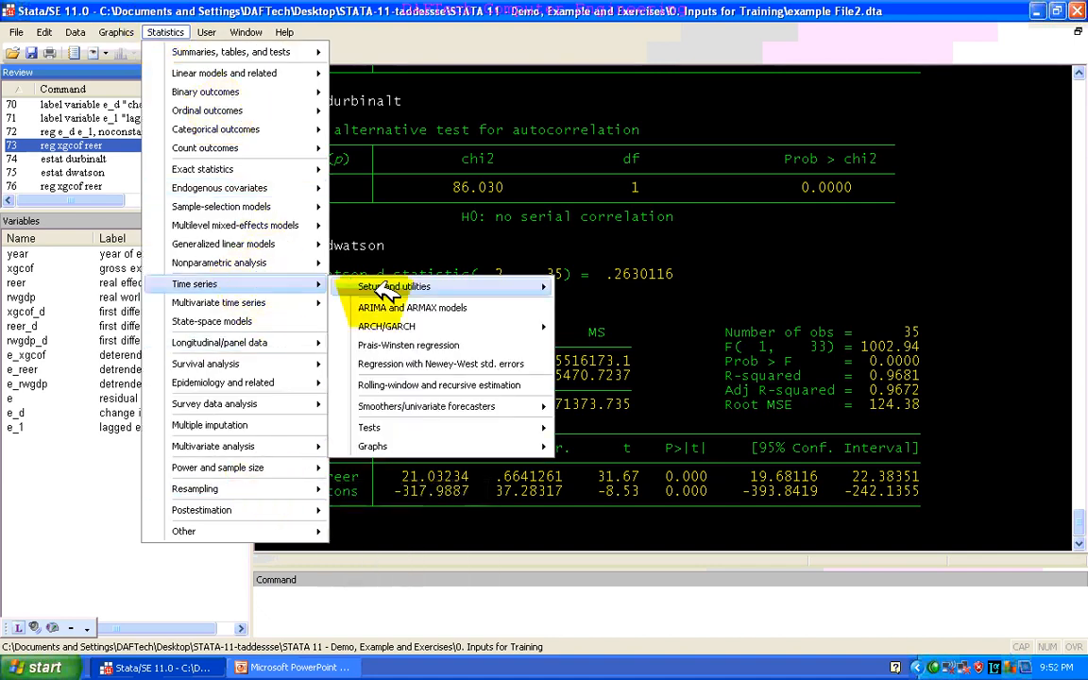
pyautogui.moveTo(510, 430)
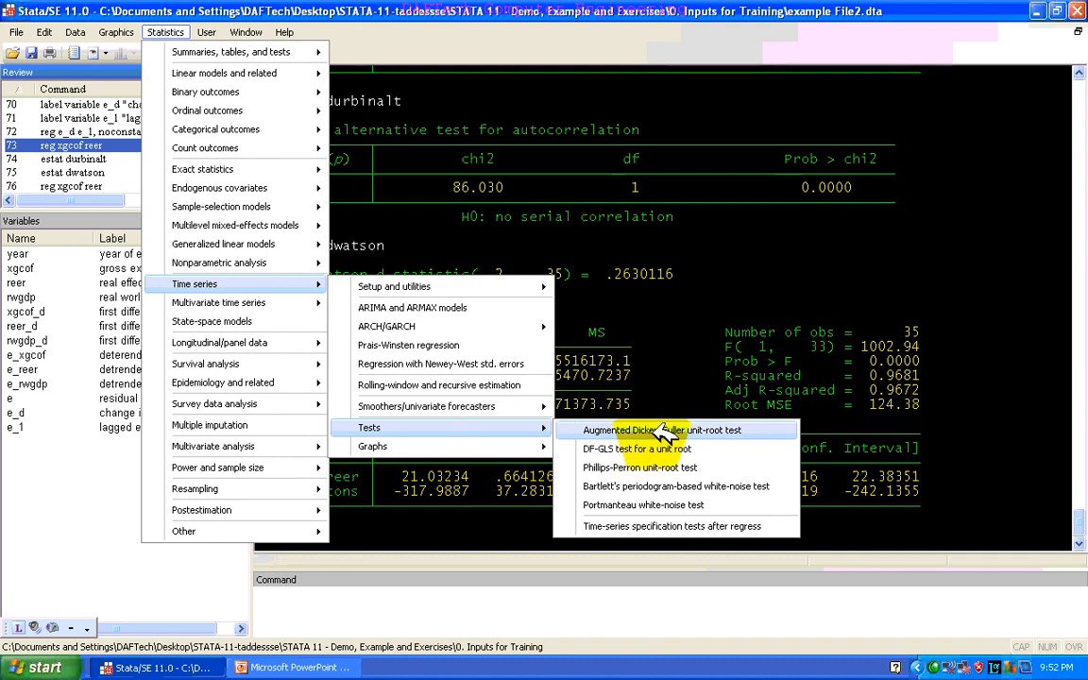
pyautogui.click(669, 525)
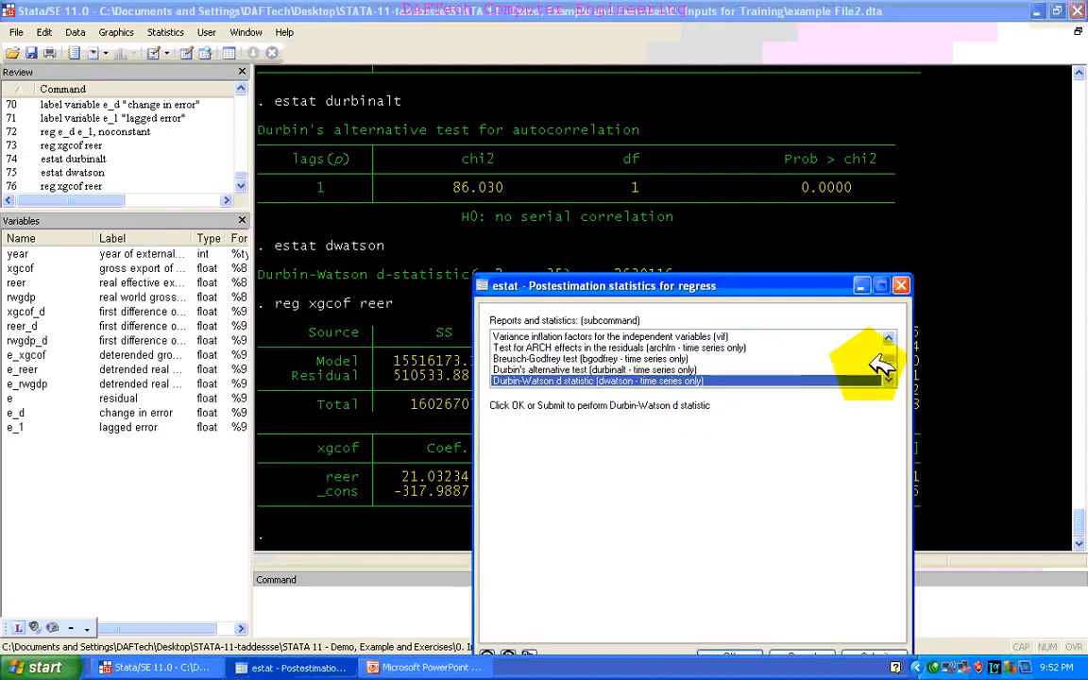
pyautogui.click(888, 379)
pyautogui.click(888, 379)
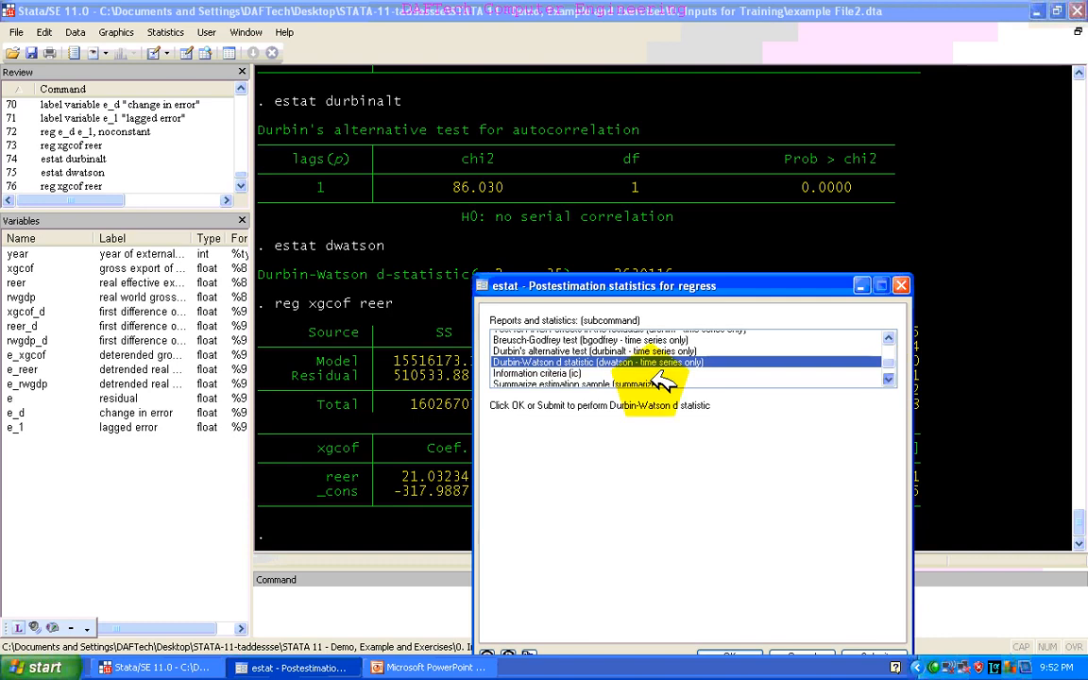
pyautogui.scroll(-1, 652, 364)
pyautogui.click(609, 345)
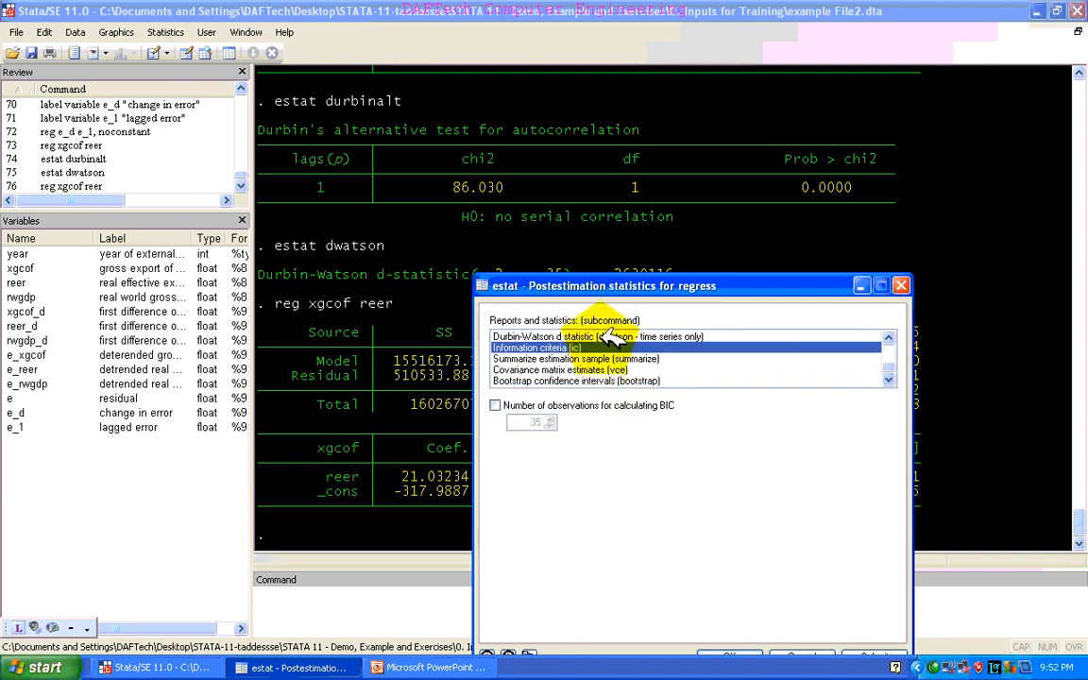
pyautogui.click(607, 337)
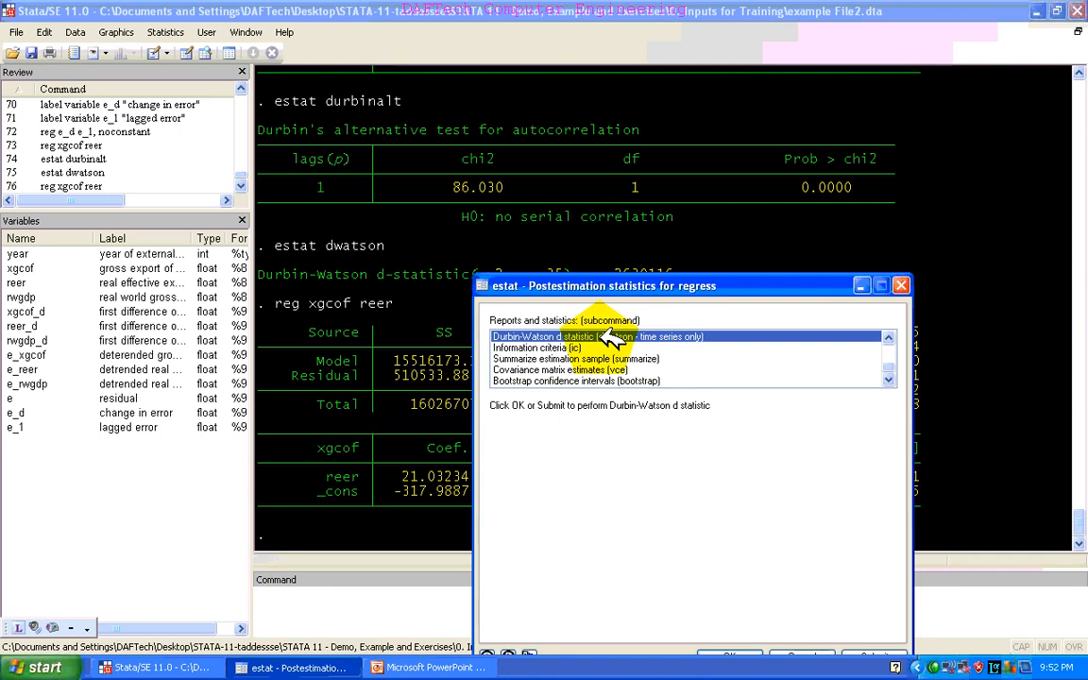
pyautogui.doubleClick(609, 337)
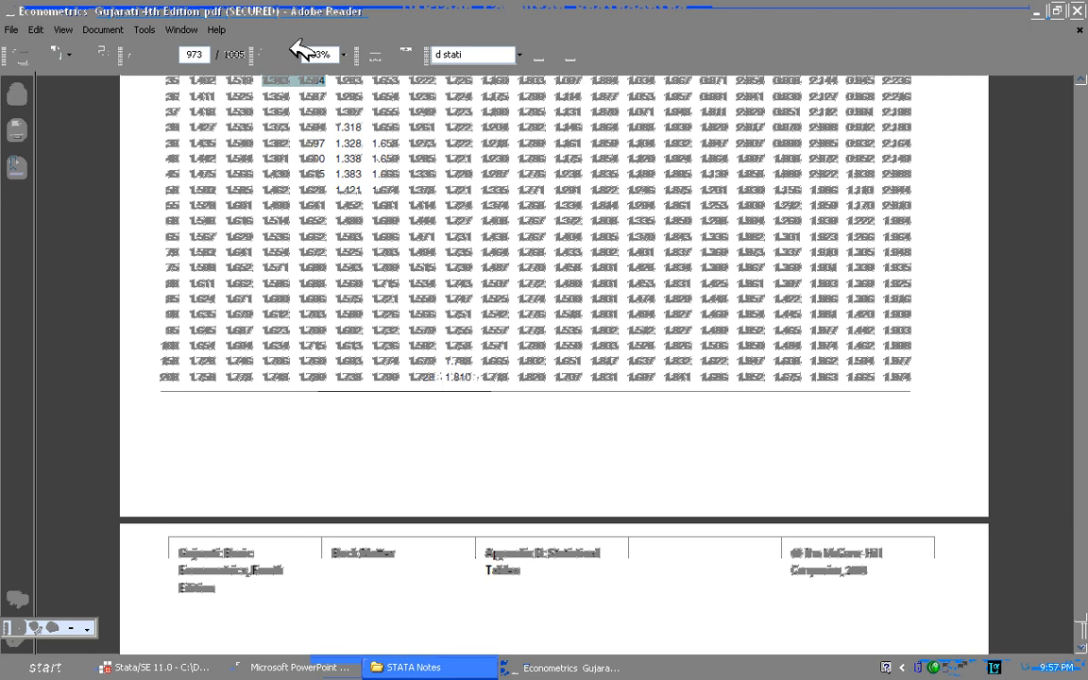
# - Check the Durbin-Watson output in Stata, and switch to PowerPoint to view slide 166 on Cointegration and Error-correction Mechanism
pyautogui.click(160, 668)
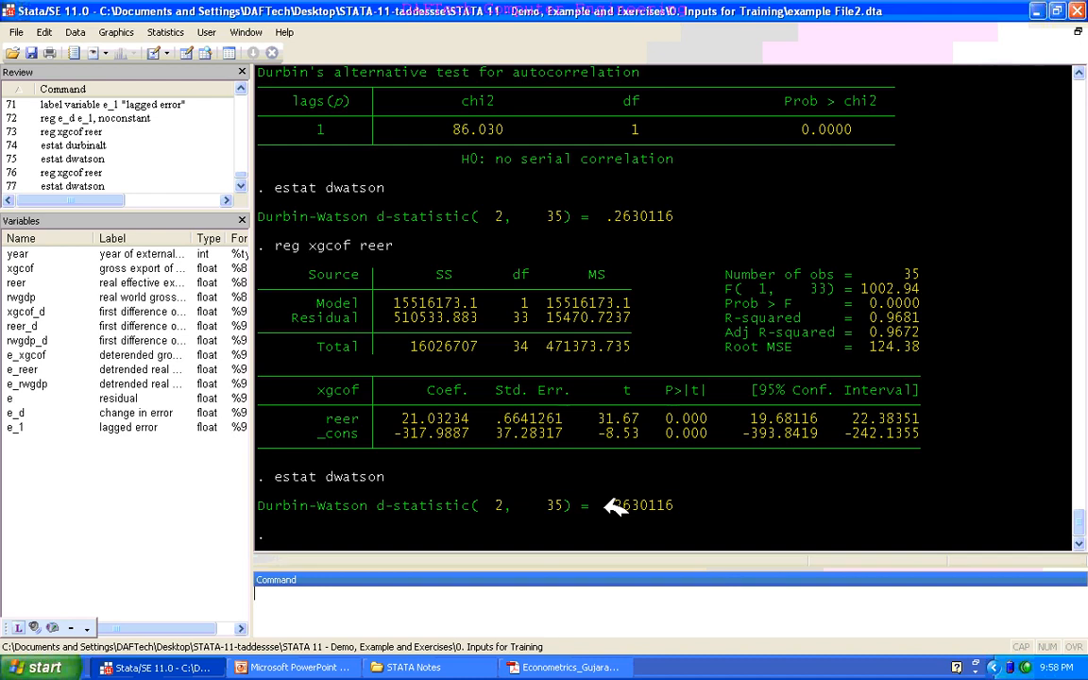
pyautogui.click(310, 667)
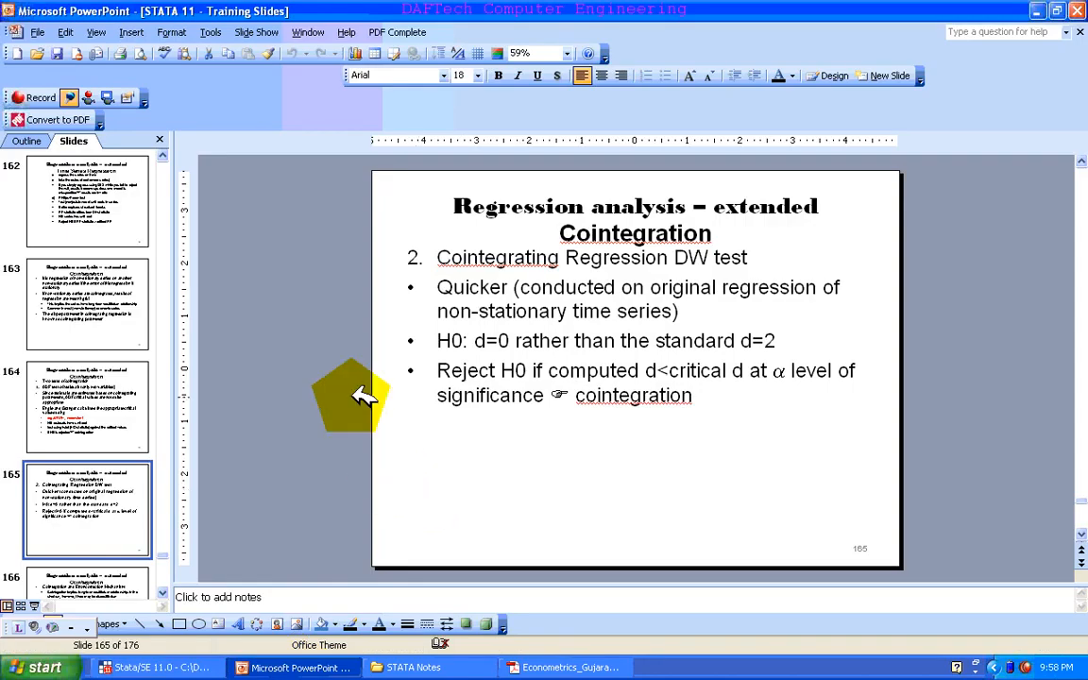
pyautogui.press('pagedown')
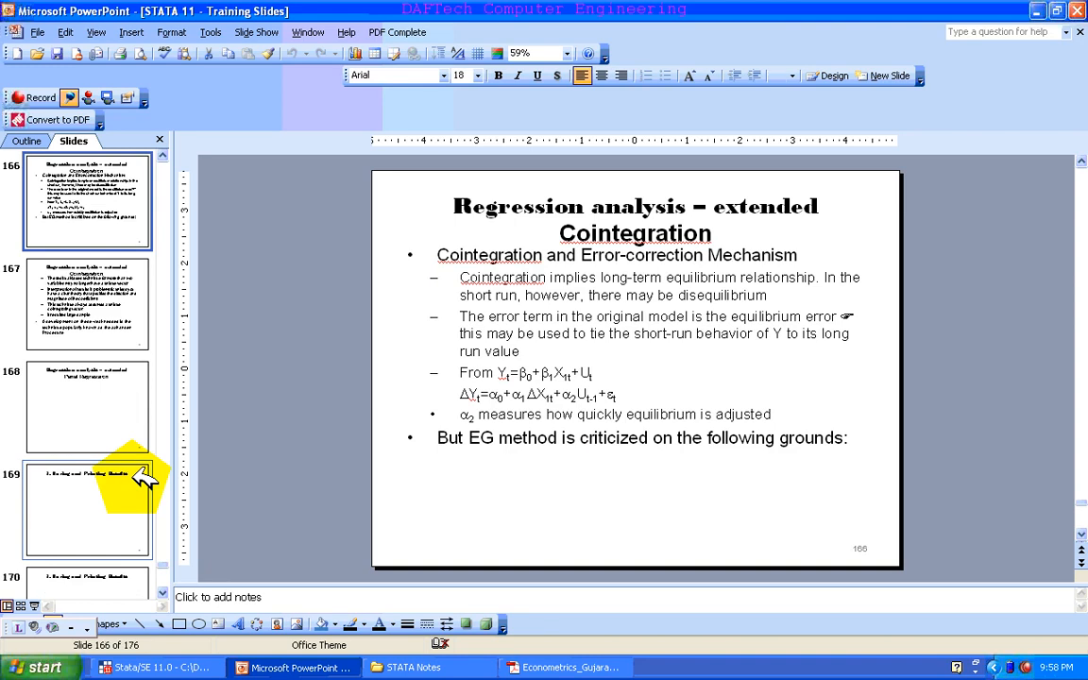